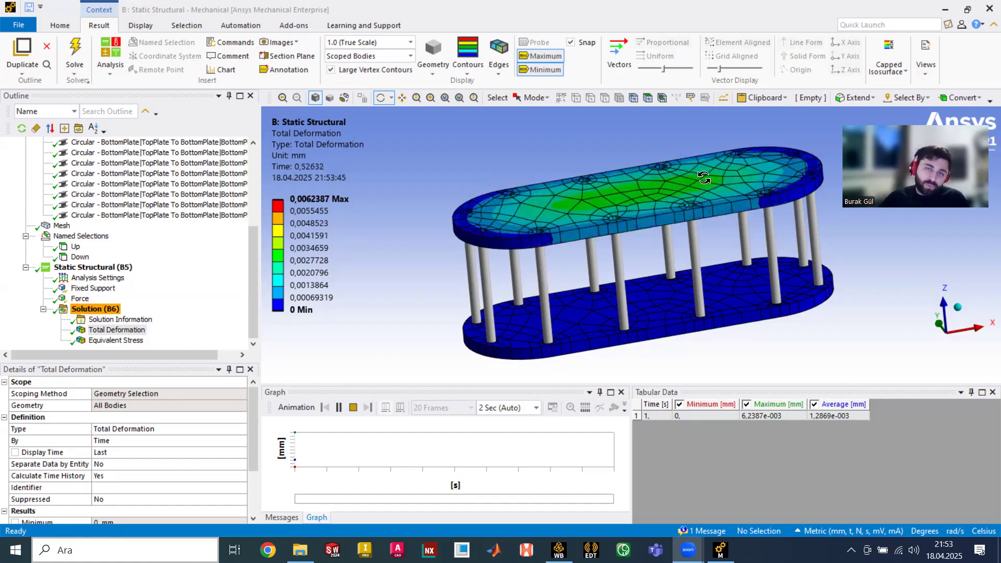
# - Orbit and zoom the deformed model through side and isometric top views
pyautogui.moveTo(691, 179)
pyautogui.mouseDown()
pyautogui.moveTo(768, 155)
pyautogui.moveTo(650, 179)
pyautogui.moveTo(686, 174)
pyautogui.mouseUp()
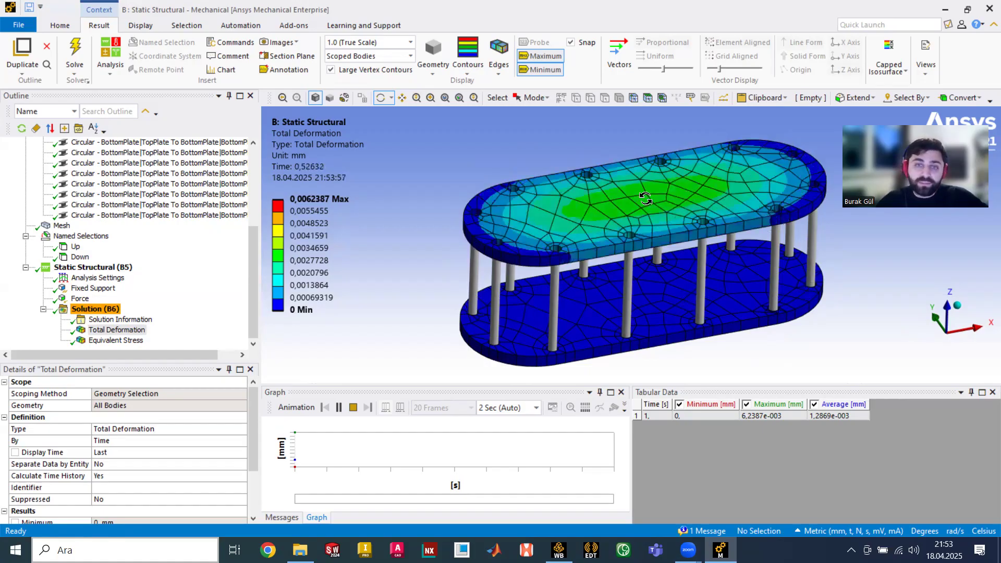
pyautogui.moveTo(463, 271); pyautogui.dragTo(484, 193)
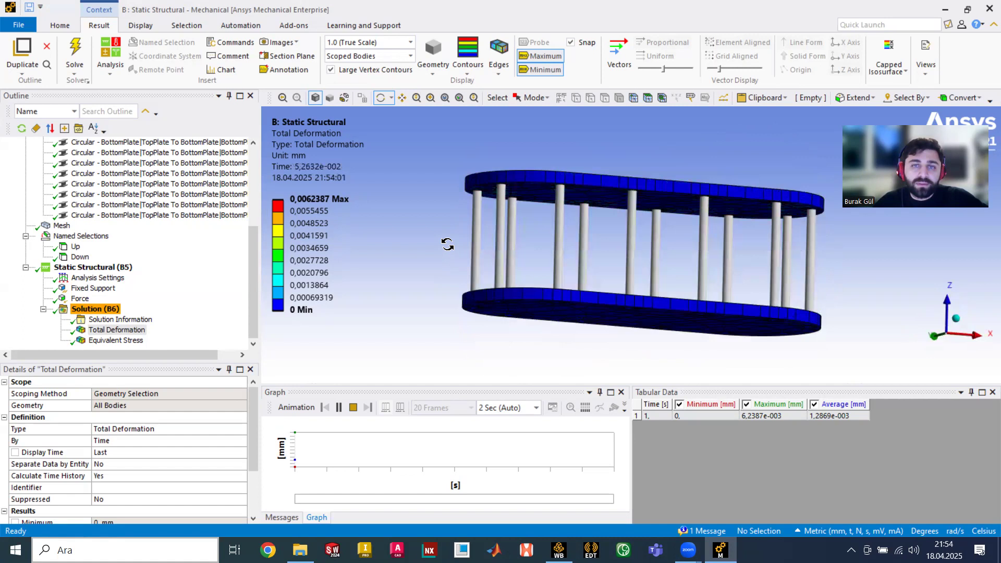
pyautogui.moveTo(436, 229); pyautogui.dragTo(455, 261)
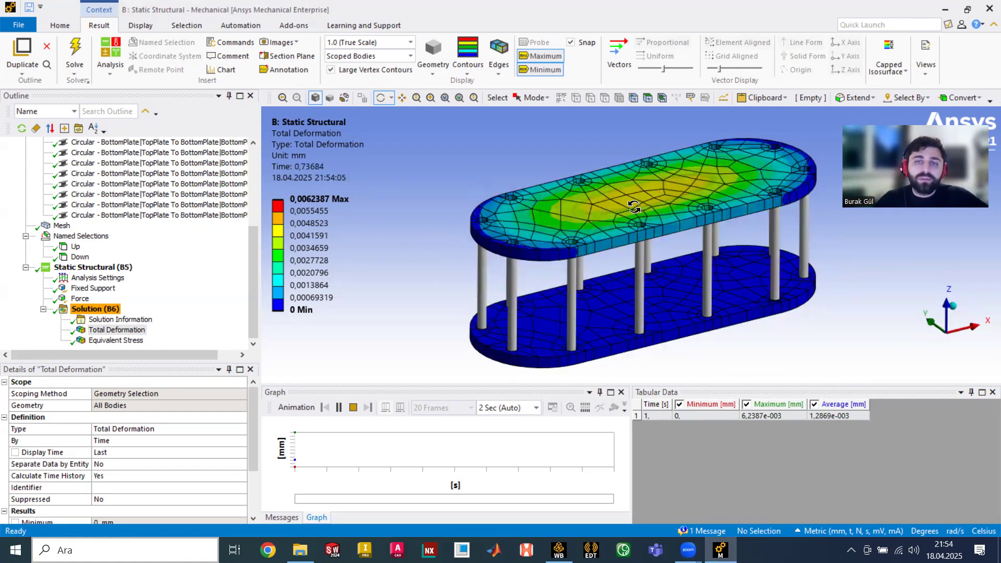
pyautogui.scroll(3, 178, 290)
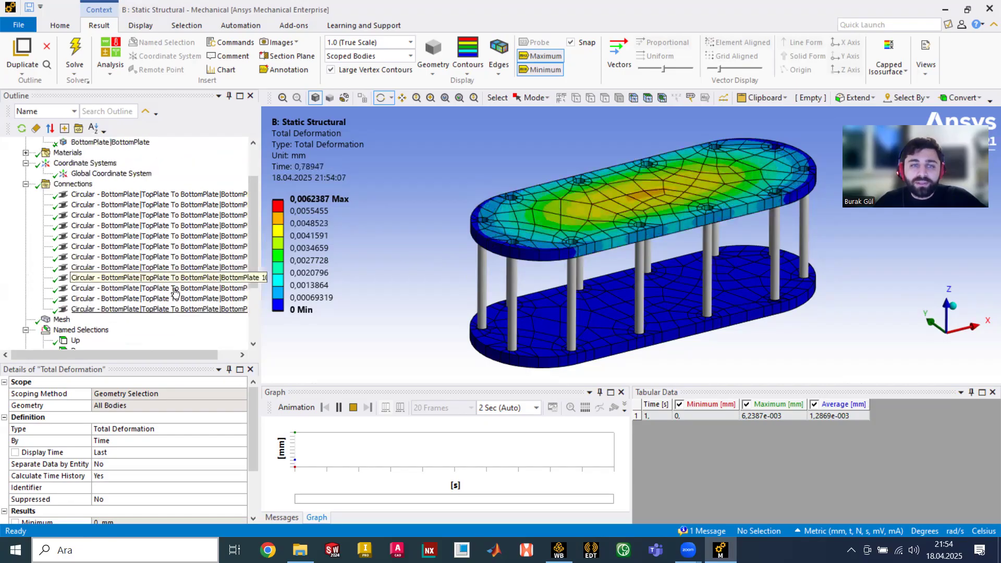
pyautogui.scroll(2, 179, 290)
# - Show the plain Model geometry and inspect the TopPlate and BottomPlate bodies
pyautogui.click(57, 152)
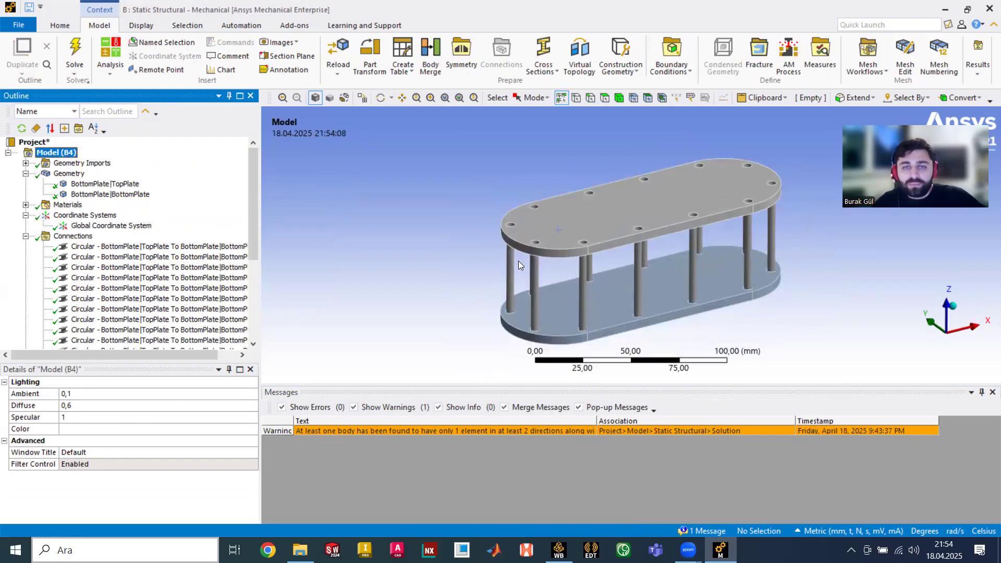
pyautogui.click(61, 175)
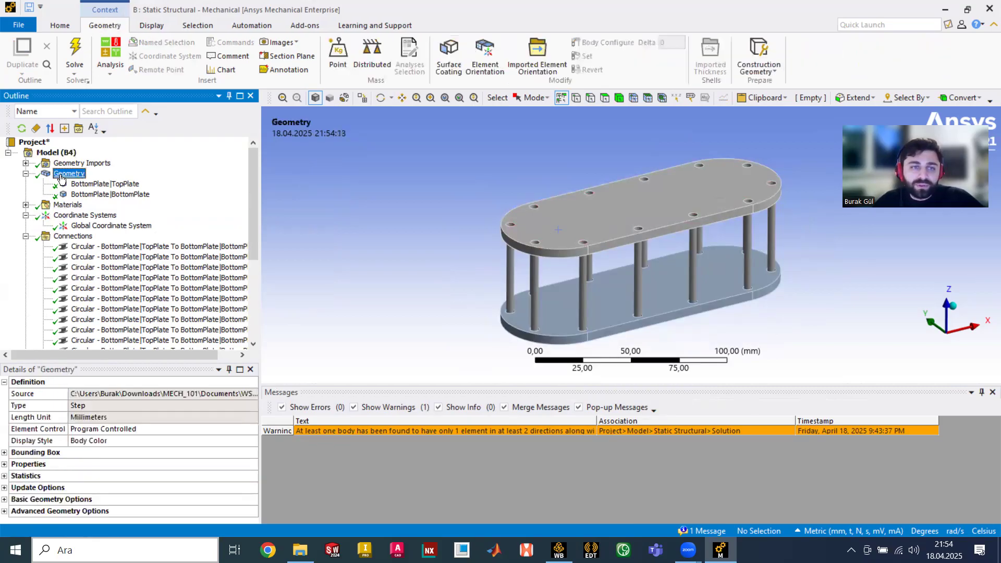
pyautogui.click(89, 185)
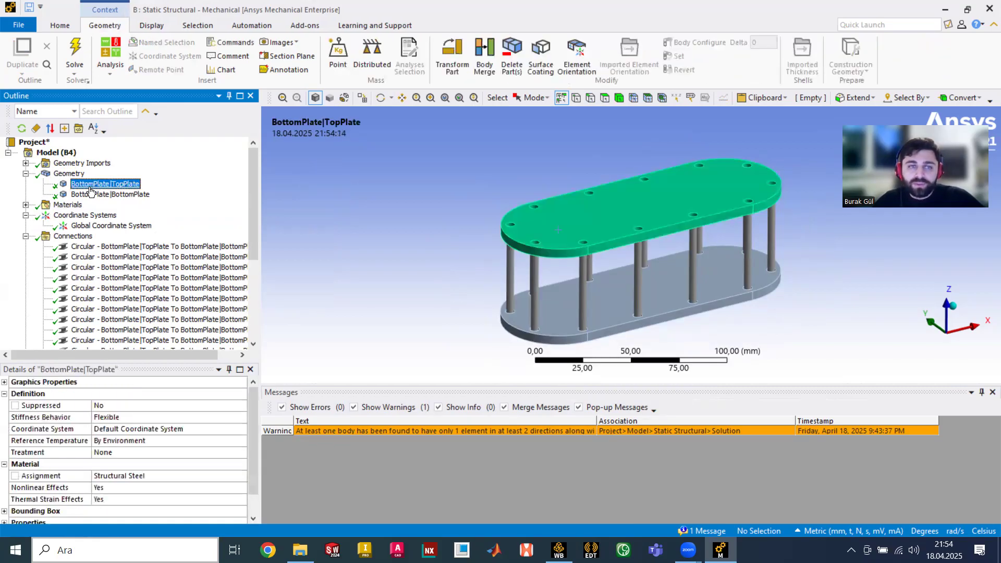
pyautogui.click(112, 195)
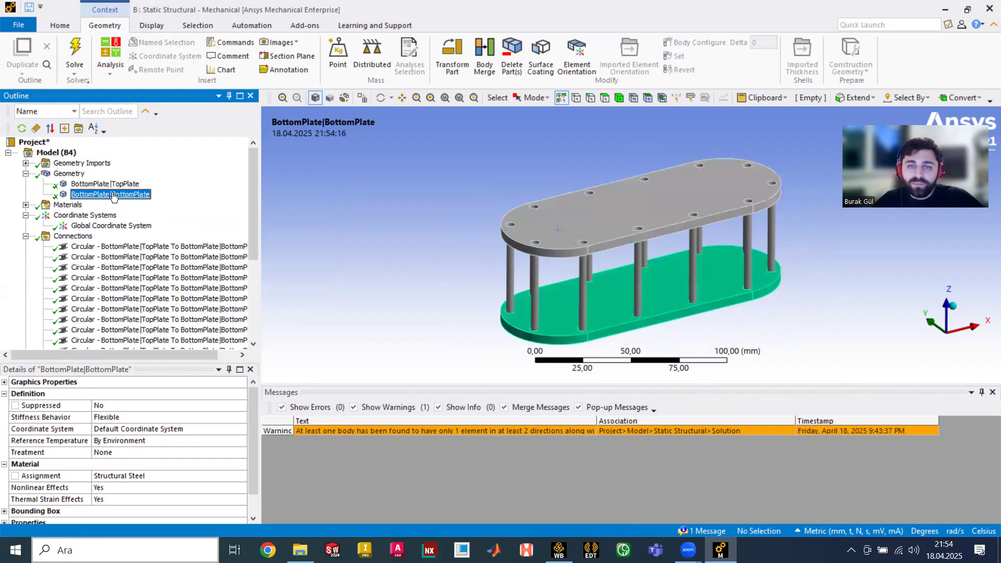
pyautogui.scroll(5, 495, 232)
pyautogui.scroll(1, 498, 241)
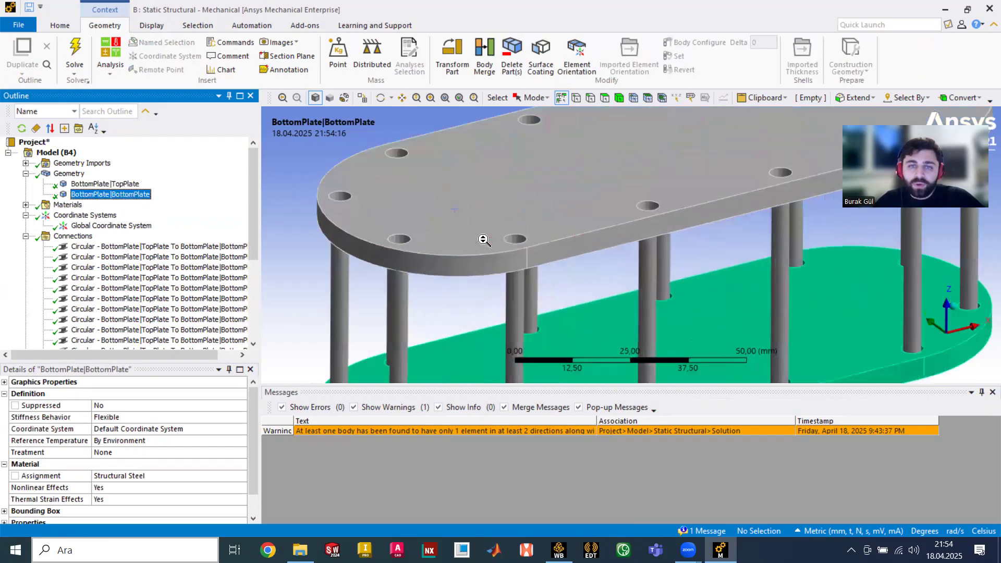
pyautogui.scroll(-4, 515, 240)
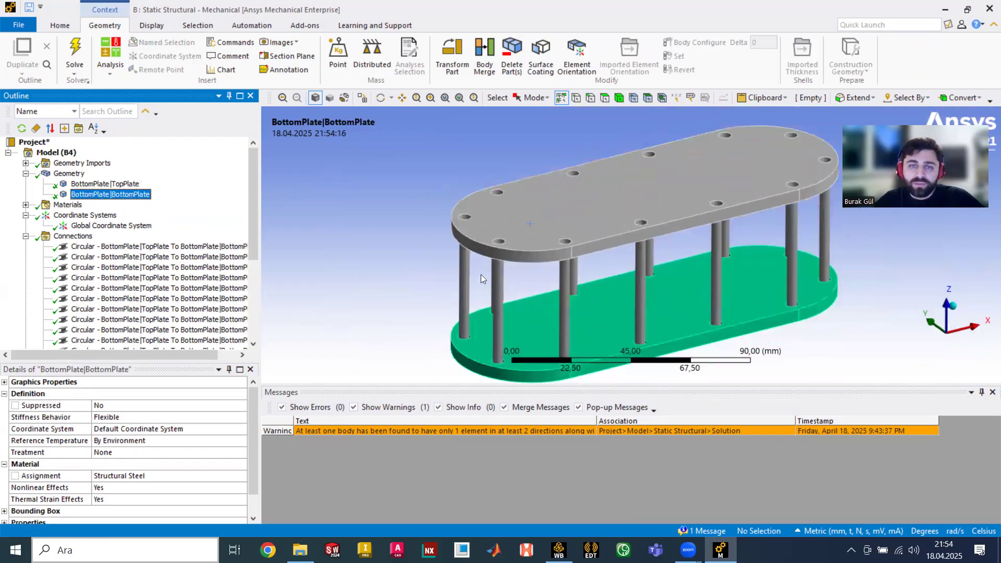
# - Select all twelve Circular beam connections and suppress them
pyautogui.click(72, 236)
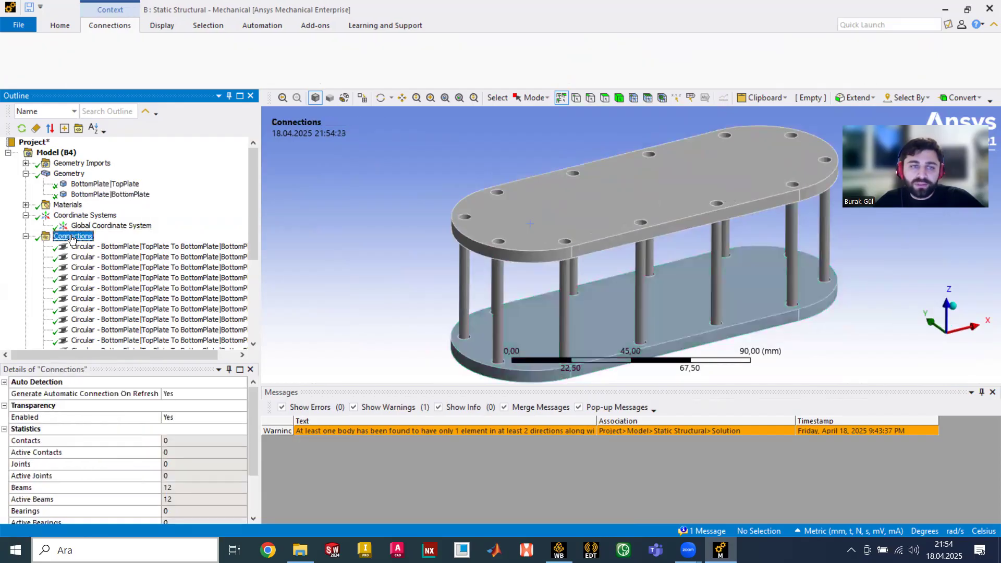
pyautogui.rightClick(69, 235)
pyautogui.click(66, 236)
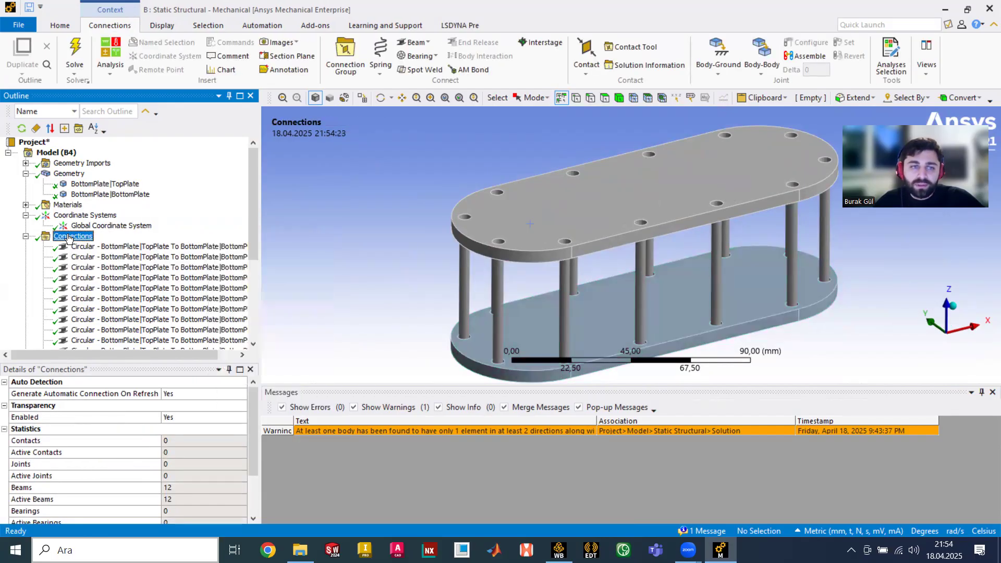
pyautogui.scroll(-2, 73, 245)
pyautogui.click(86, 184)
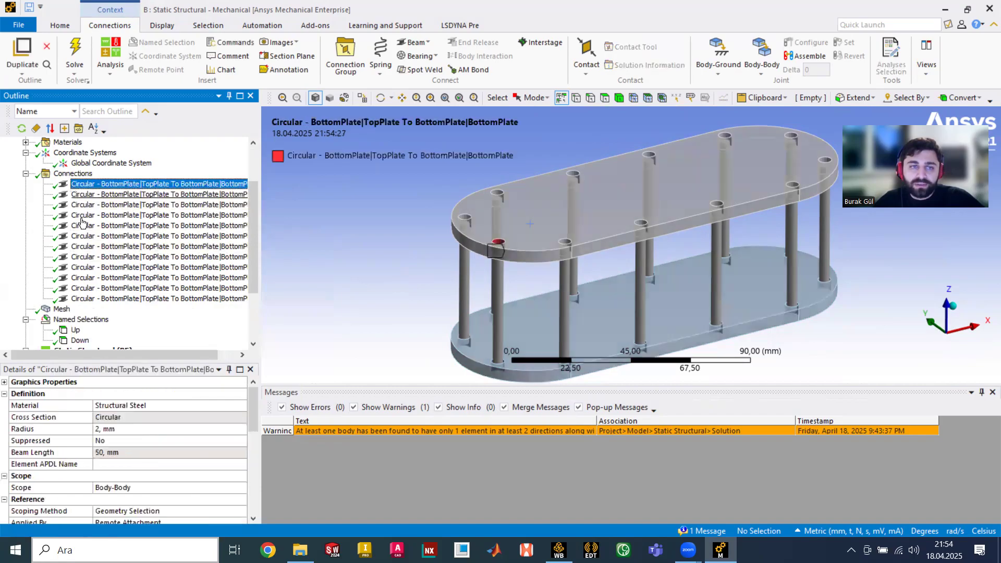
pyautogui.click(116, 298)
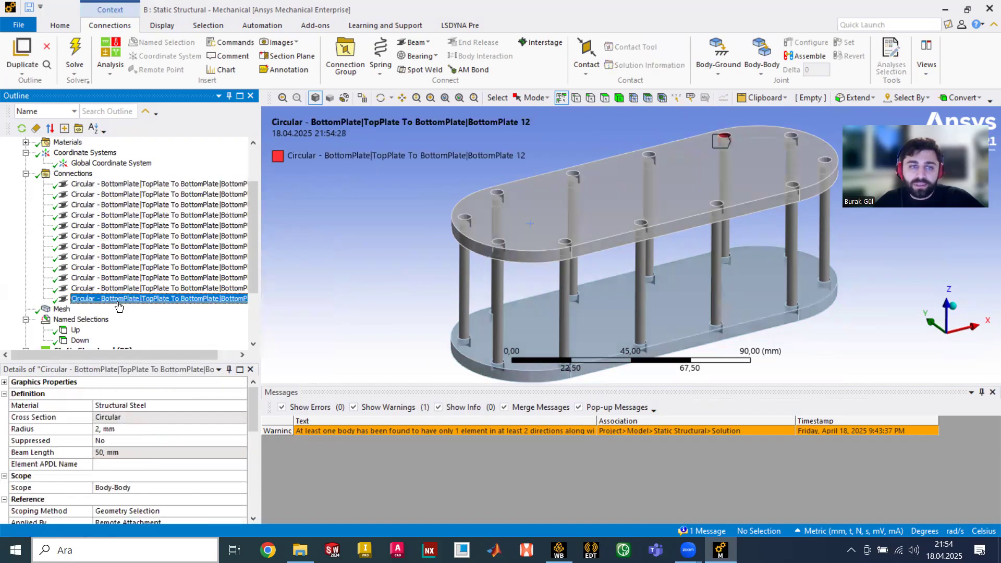
pyautogui.keyDown('shift'); pyautogui.click(113, 185); pyautogui.keyUp('shift')
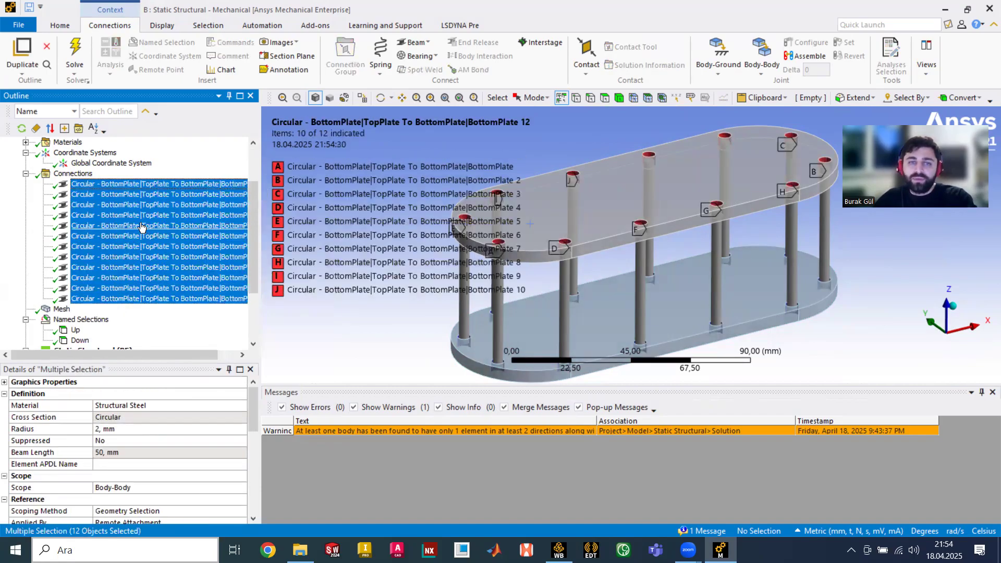
pyautogui.rightClick(136, 203)
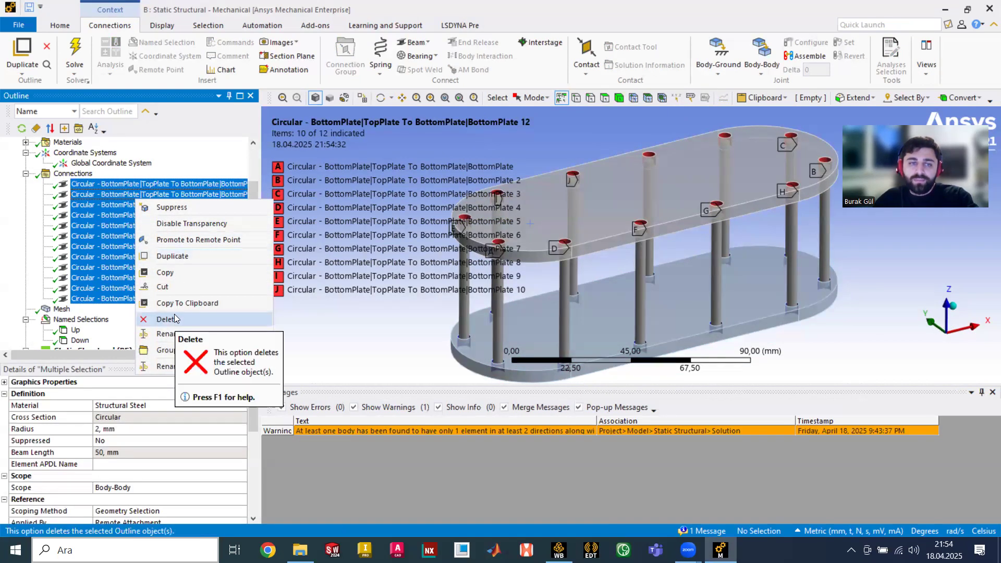
pyautogui.click(180, 207)
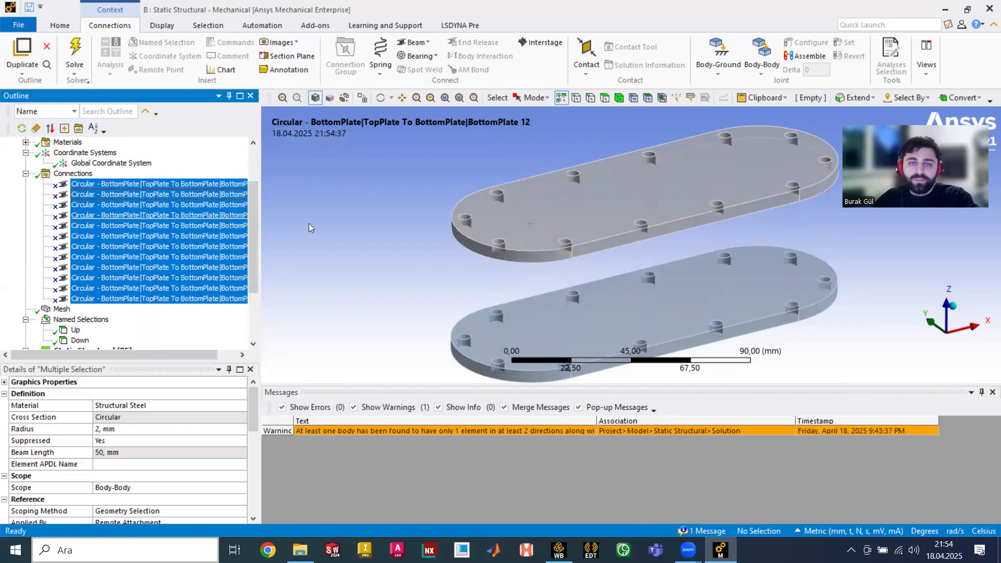
# - Check the remaining TopPlate and BottomPlate bodies in the Geometry branch
pyautogui.scroll(2, 156, 258)
pyautogui.click(96, 185)
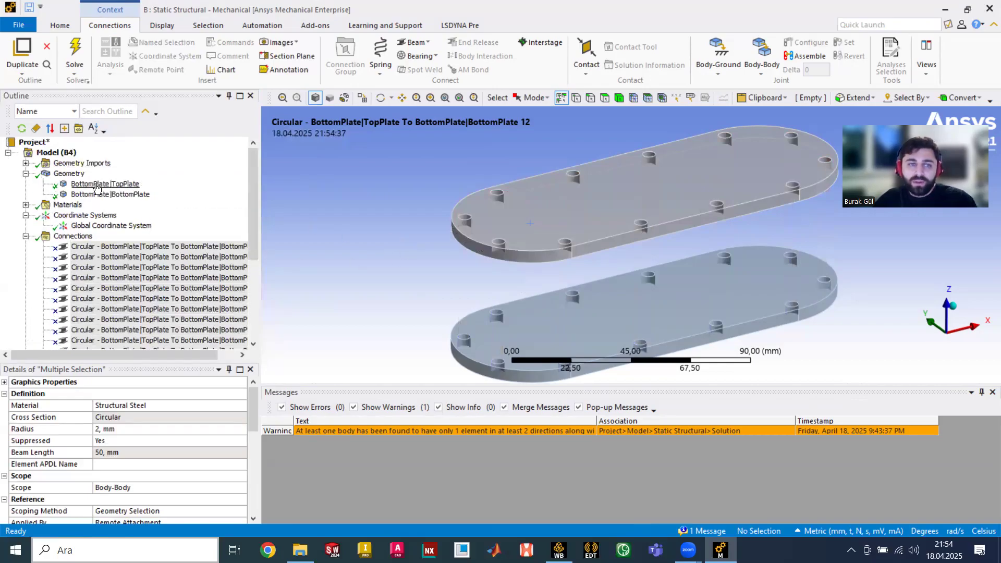
pyautogui.click(107, 195)
pyautogui.press('Up')
pyautogui.click(111, 194)
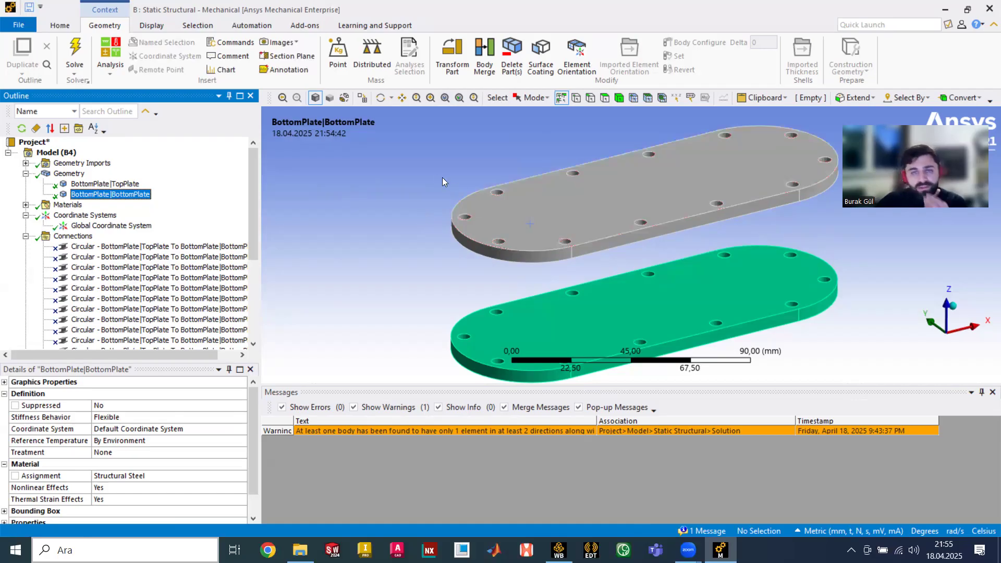
pyautogui.click(116, 183)
pyautogui.click(122, 194)
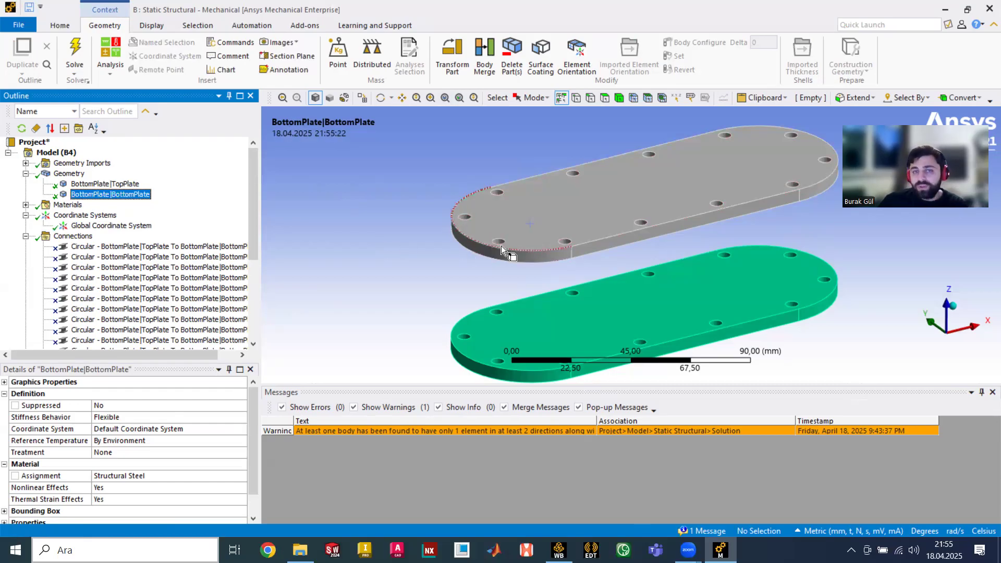
pyautogui.click(472, 278)
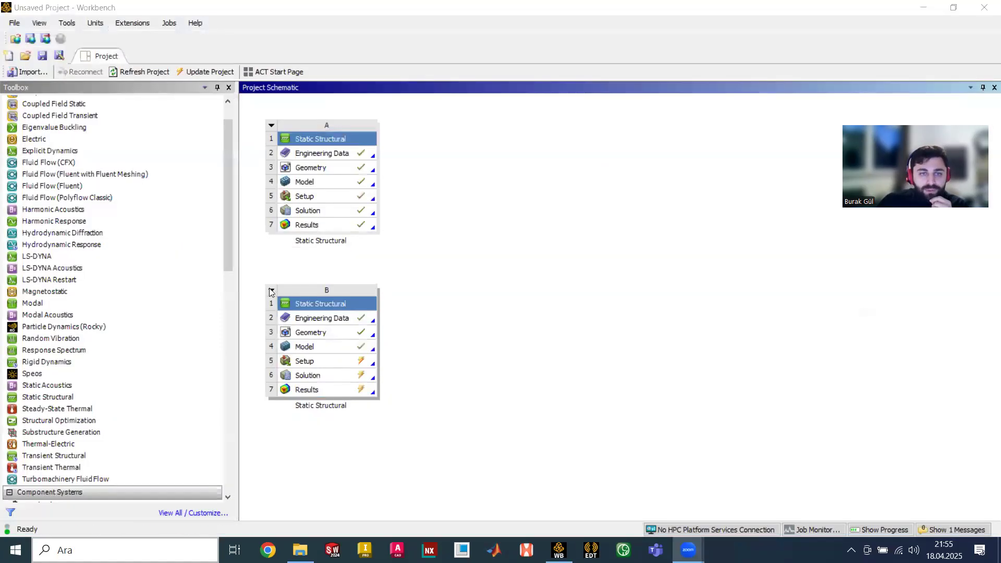
# - Delete analysis system B and add a new Static Structural system below system A
pyautogui.rightClick(322, 298)
pyautogui.click(306, 392)
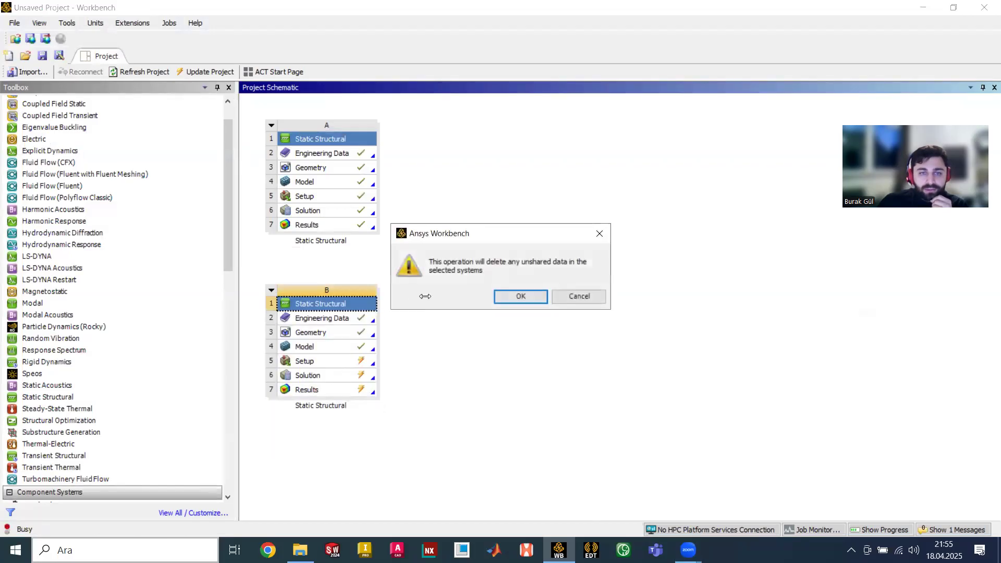
pyautogui.click(521, 295)
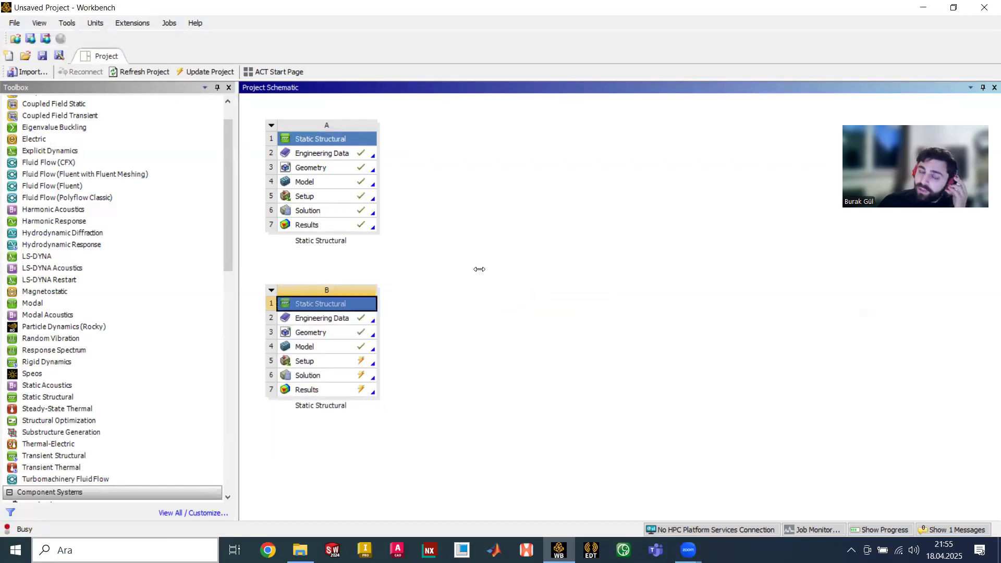
pyautogui.scroll(-2, 156, 365)
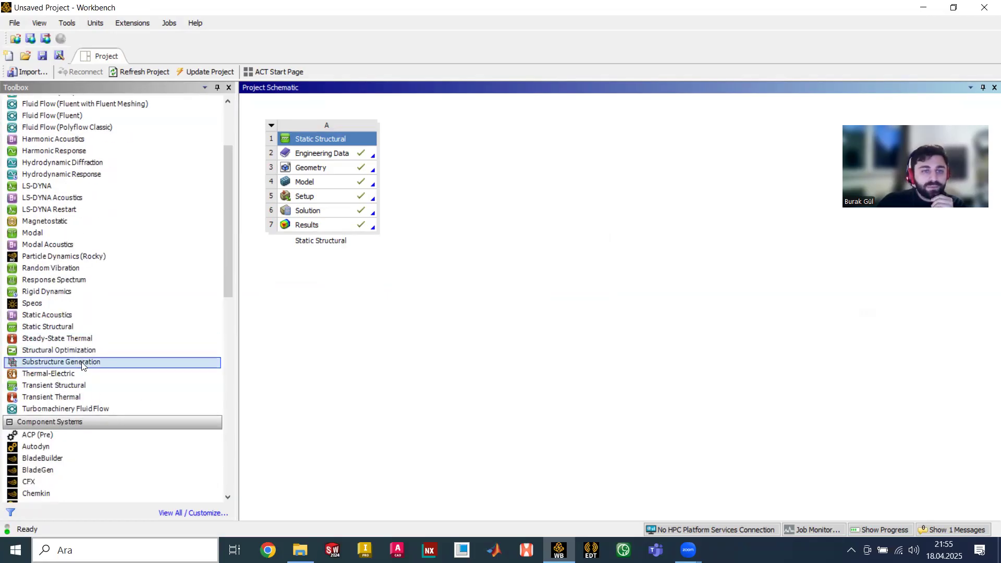
pyautogui.moveTo(48, 330); pyautogui.dragTo(342, 269)
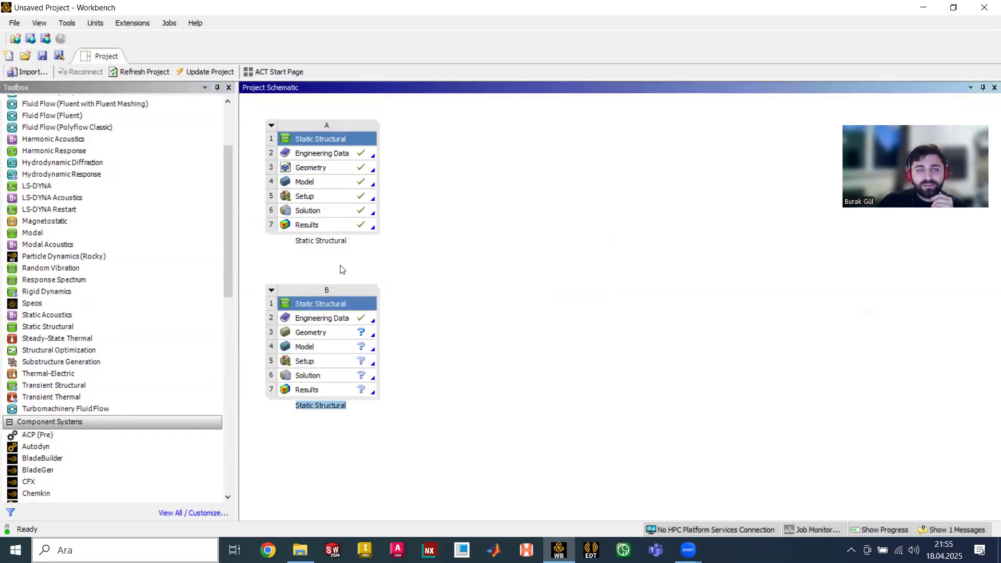
# - Bring up the Properties of system B's Geometry cell
pyautogui.click(323, 320)
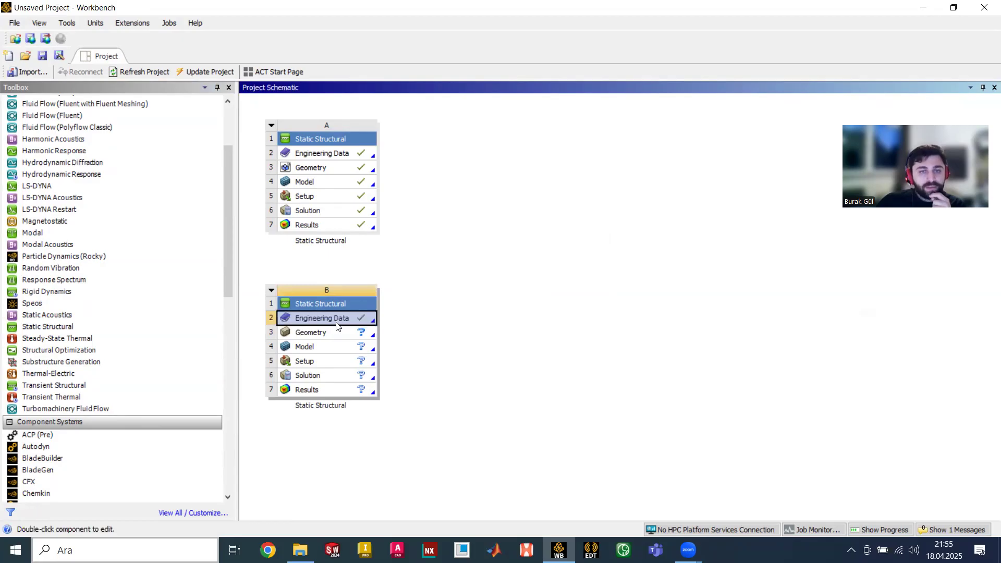
pyautogui.click(336, 333)
pyautogui.rightClick(336, 334)
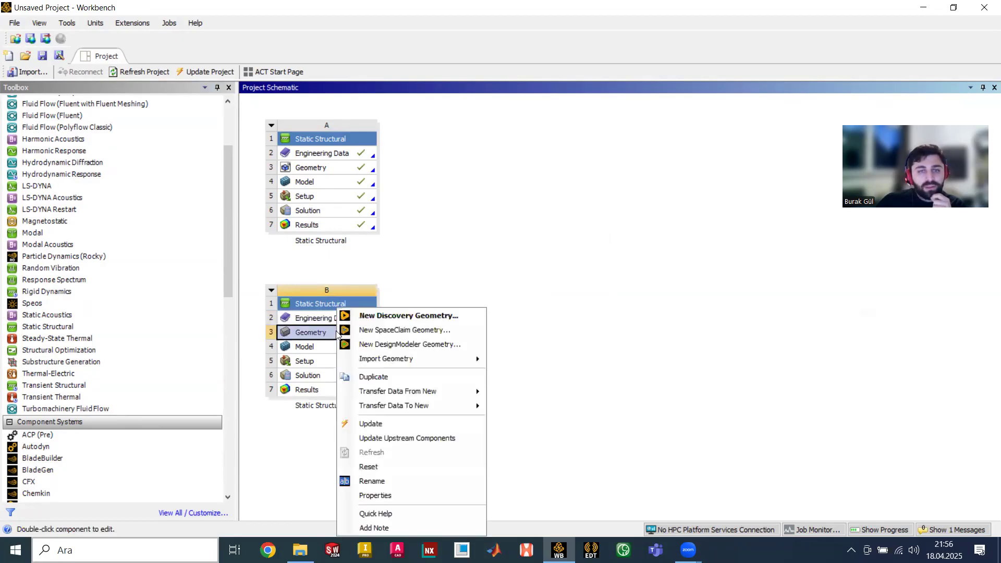
pyautogui.moveTo(364, 358)
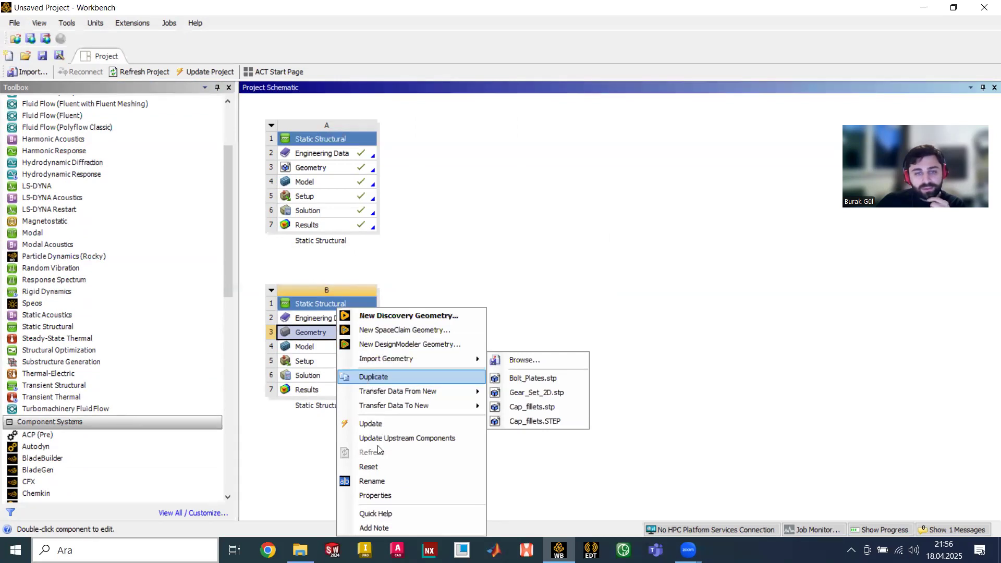
pyautogui.click(401, 498)
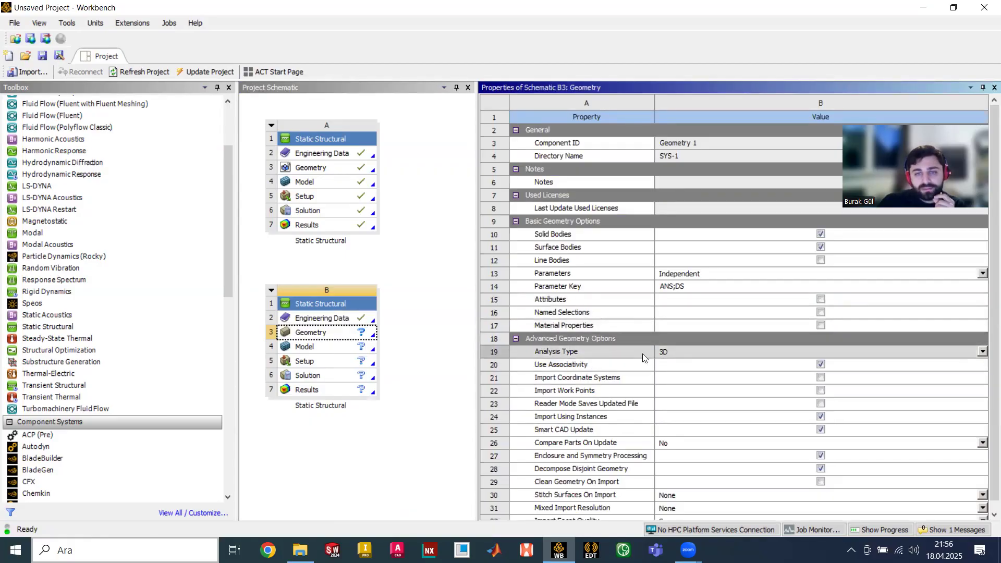
# - Switch the geometry Analysis Type to 2D, then back to 3D, and close Properties
pyautogui.click(983, 353)
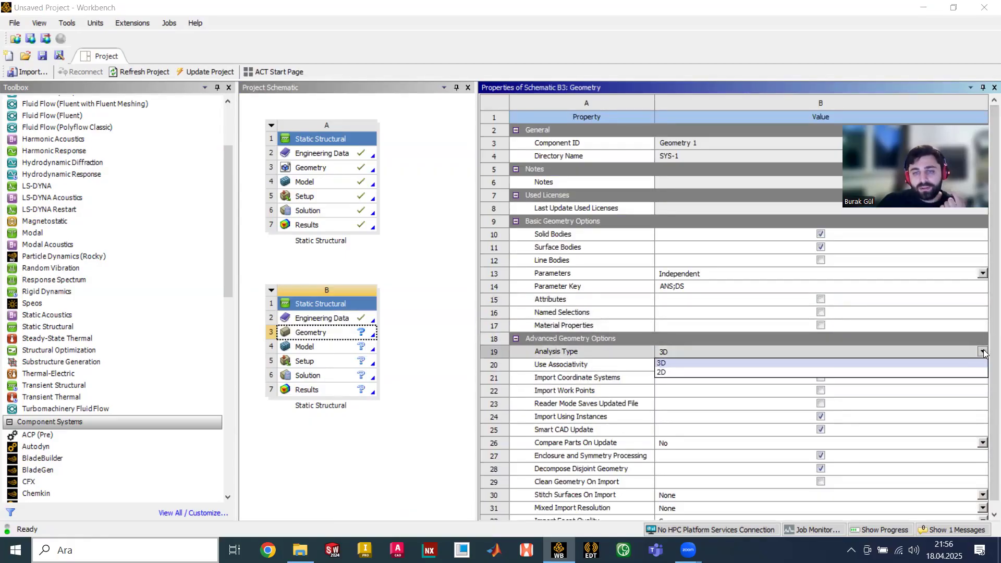
pyautogui.click(853, 372)
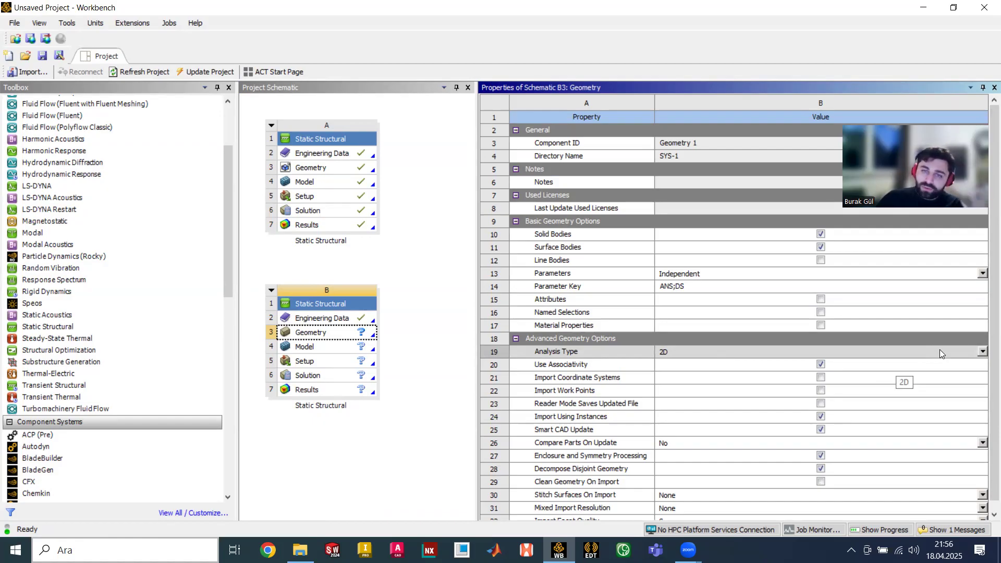
pyautogui.click(983, 352)
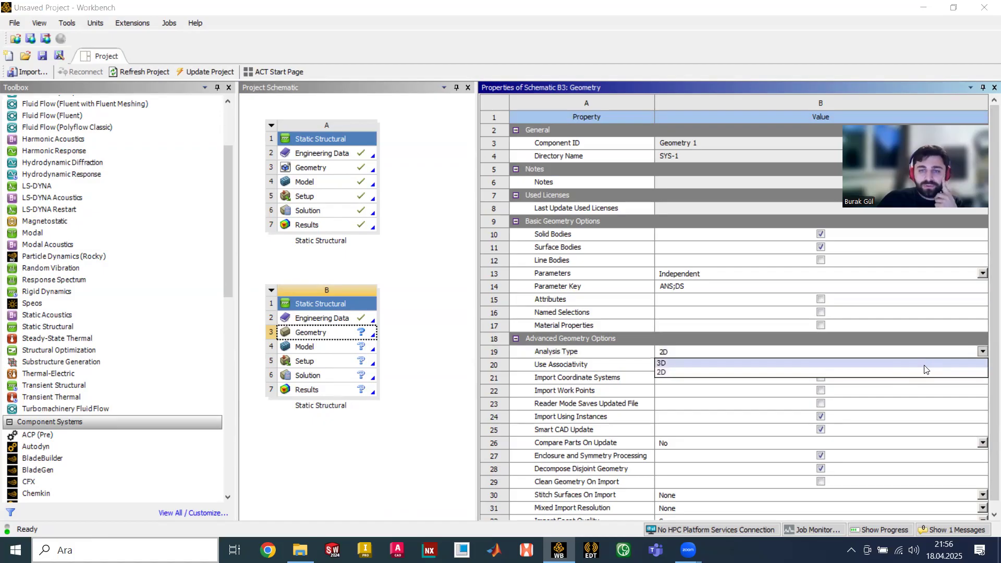
pyautogui.click(908, 362)
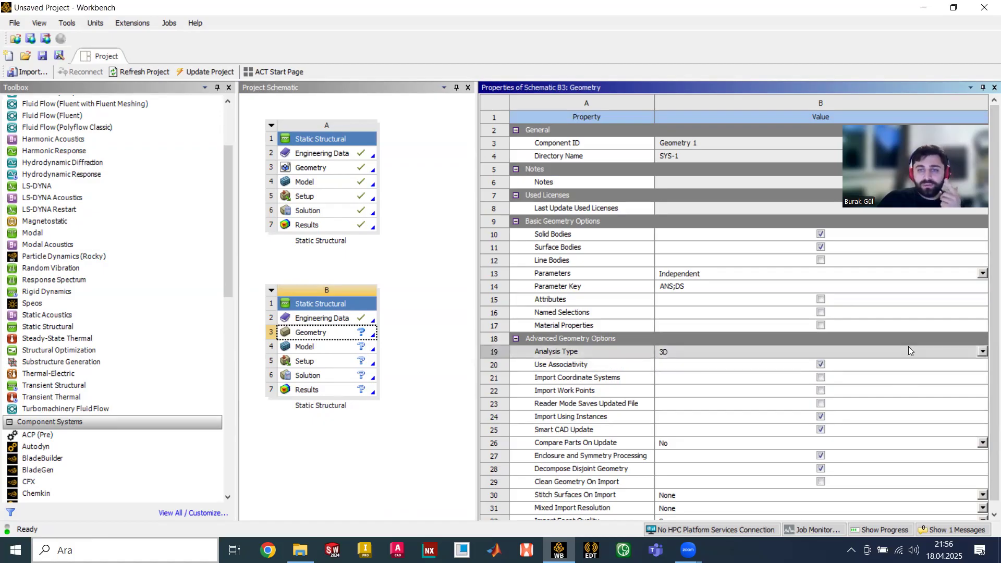
pyautogui.click(993, 88)
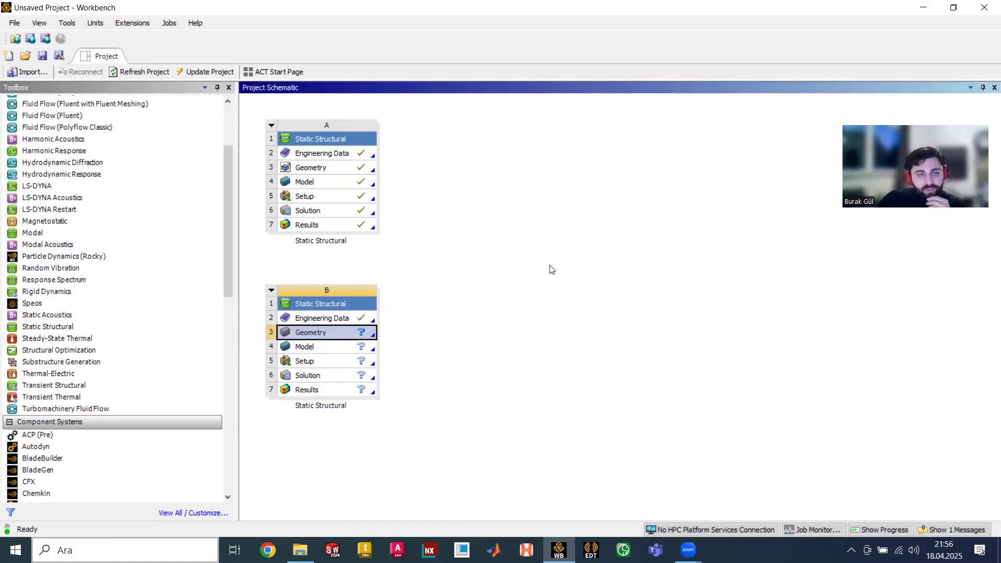
# - Import the Bolt_Plates geometry file into system B's Geometry cell
pyautogui.rightClick(368, 334)
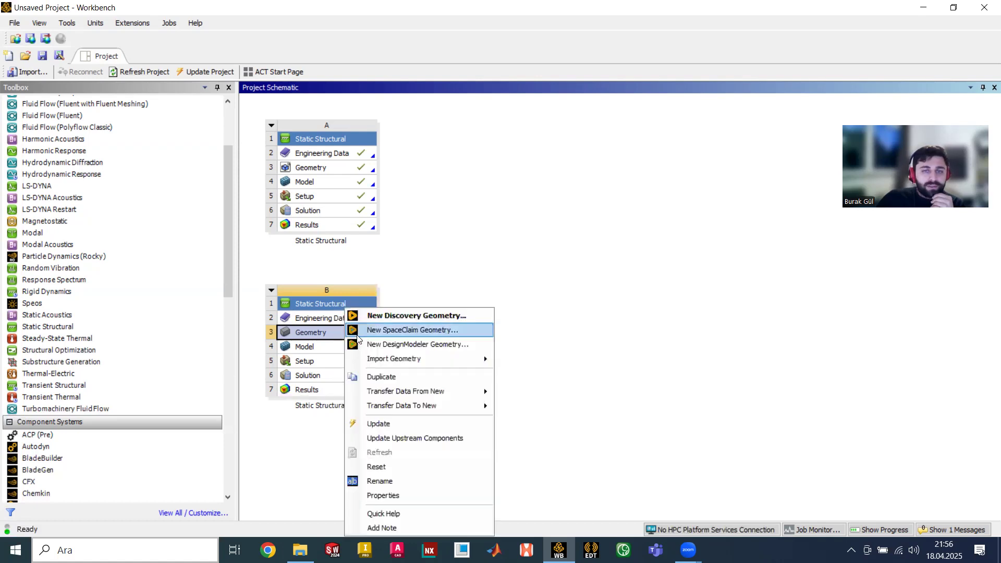
pyautogui.moveTo(416, 359)
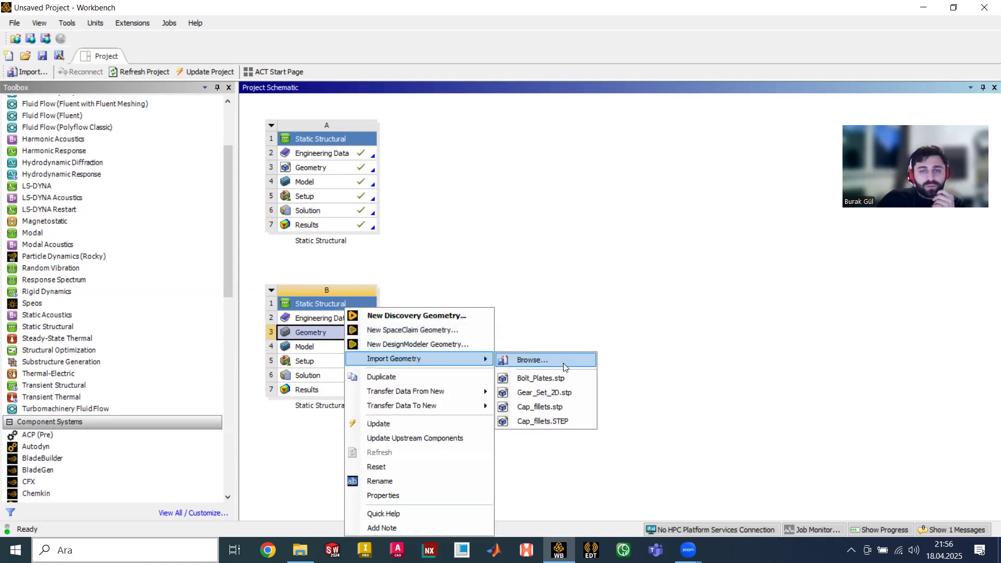
pyautogui.click(532, 359)
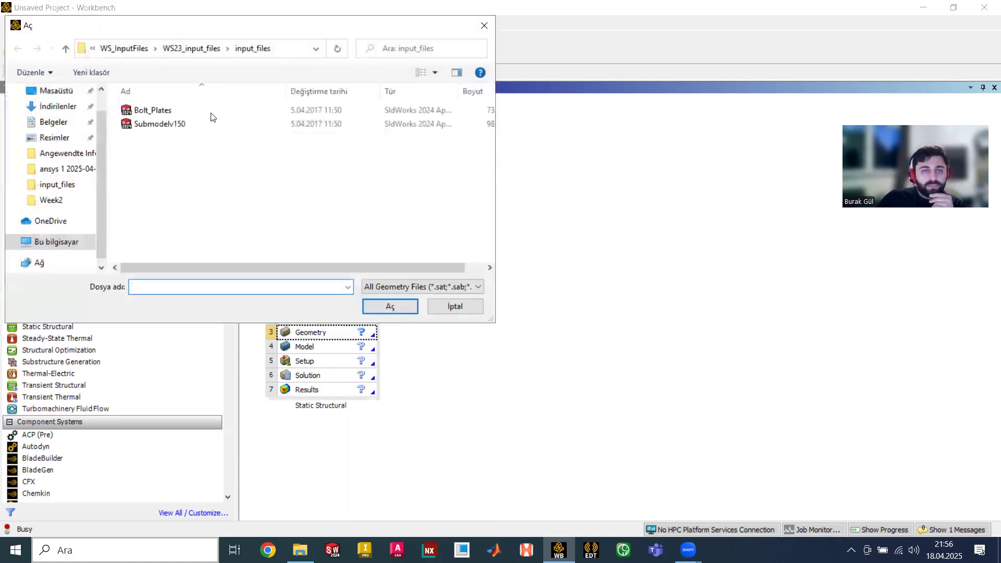
pyautogui.doubleClick(212, 106)
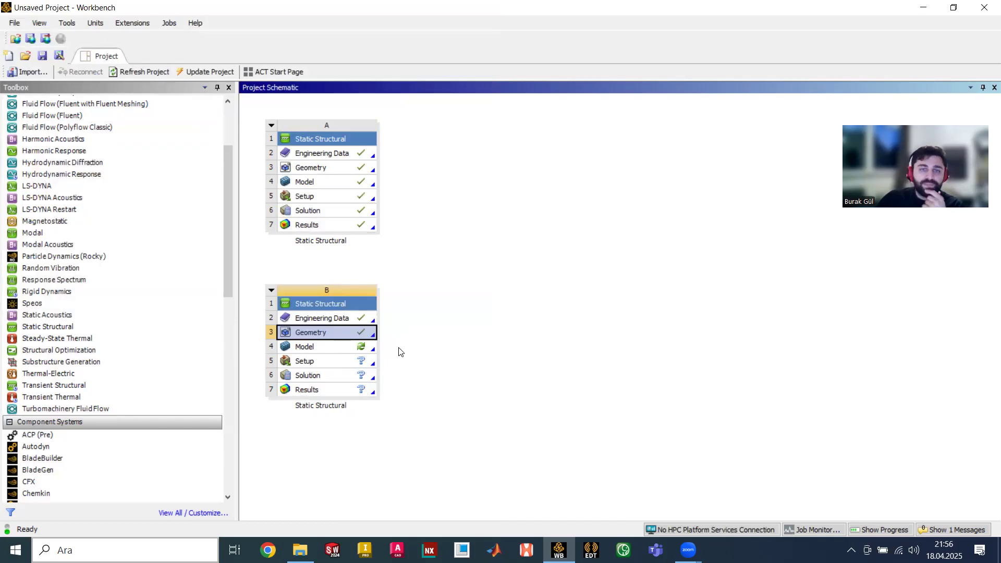
# - Launch Mechanical from system B's Model cell to load the two-plate geometry
pyautogui.doubleClick(332, 347)
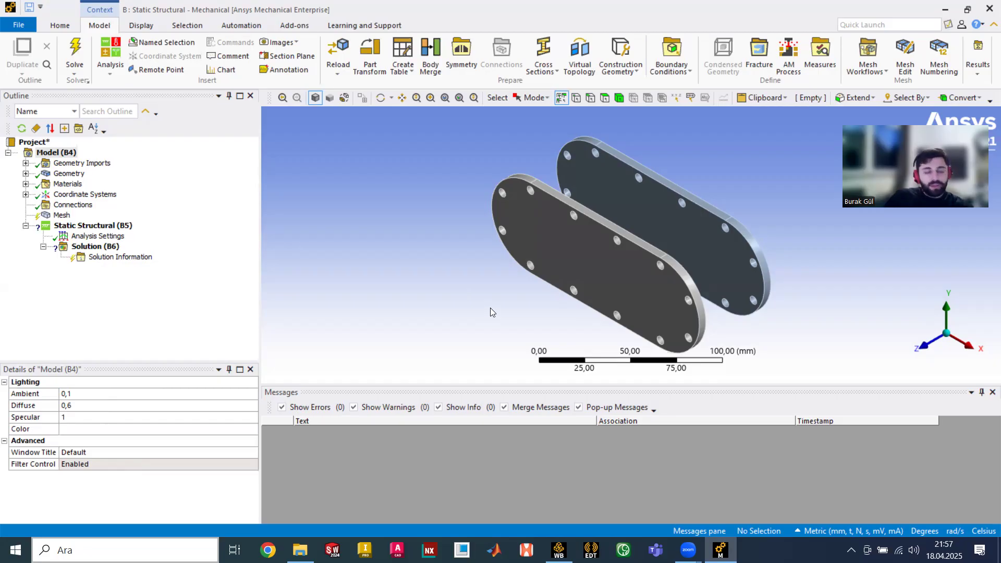
# - Show the Global Coordinate System details and view the plates side-on and isometric
pyautogui.moveTo(486, 248); pyautogui.dragTo(544, 252, button='middle')
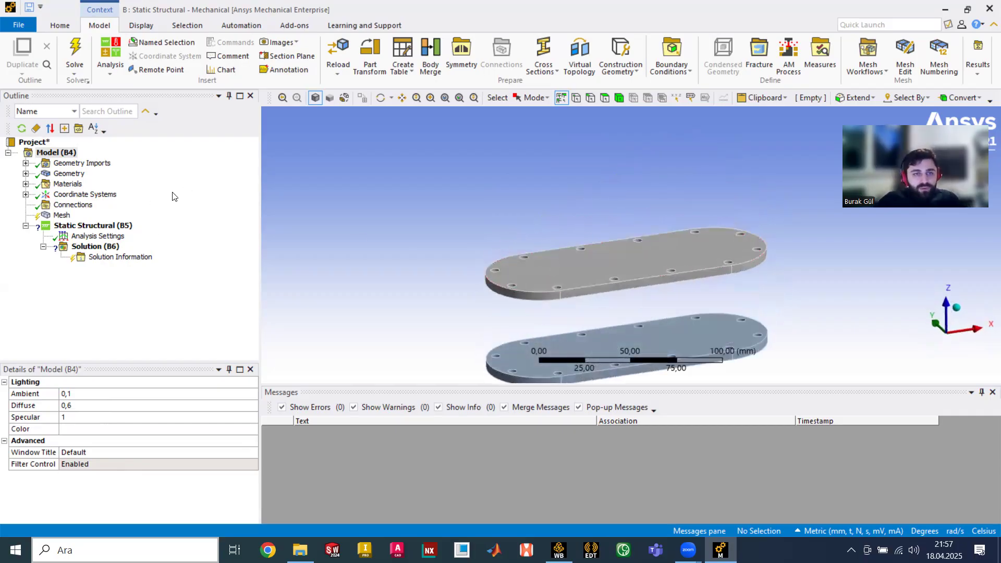
pyautogui.click(26, 194)
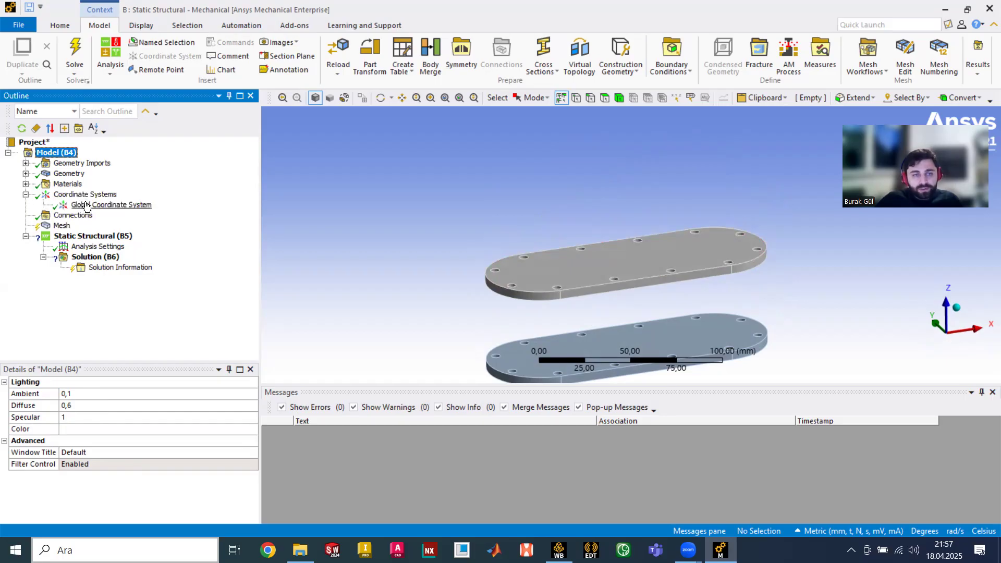
pyautogui.click(78, 204)
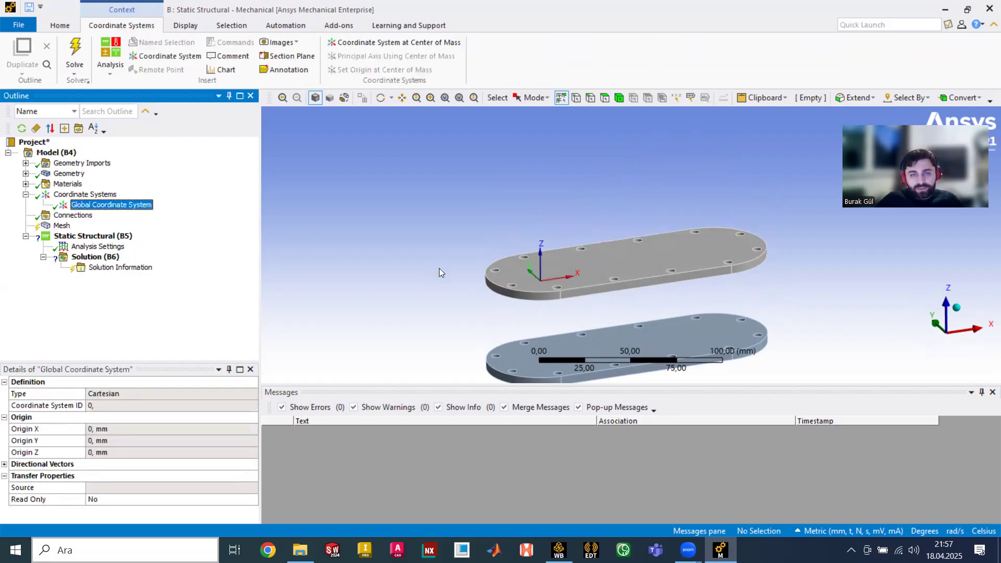
pyautogui.click(936, 324)
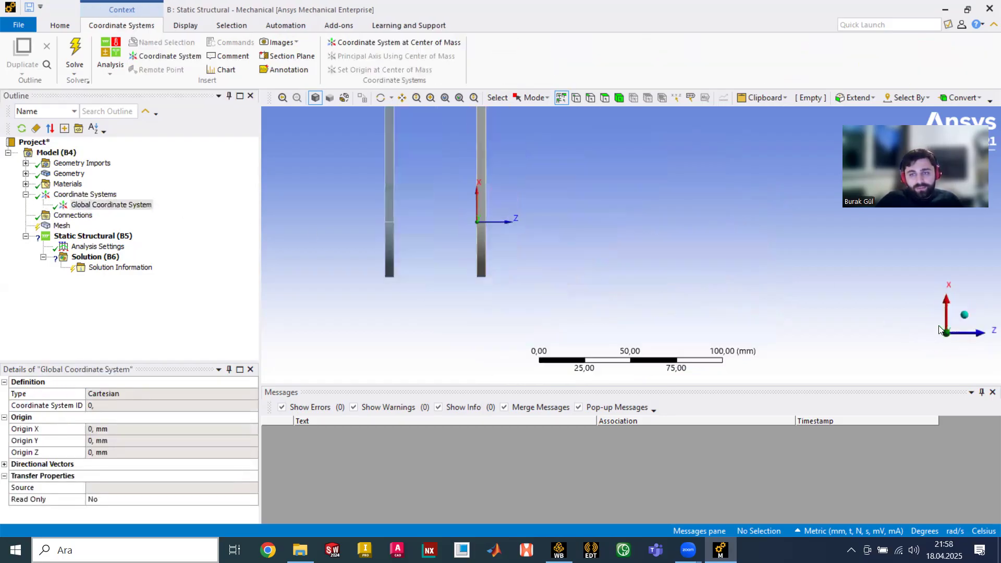
pyautogui.scroll(-2, 620, 291)
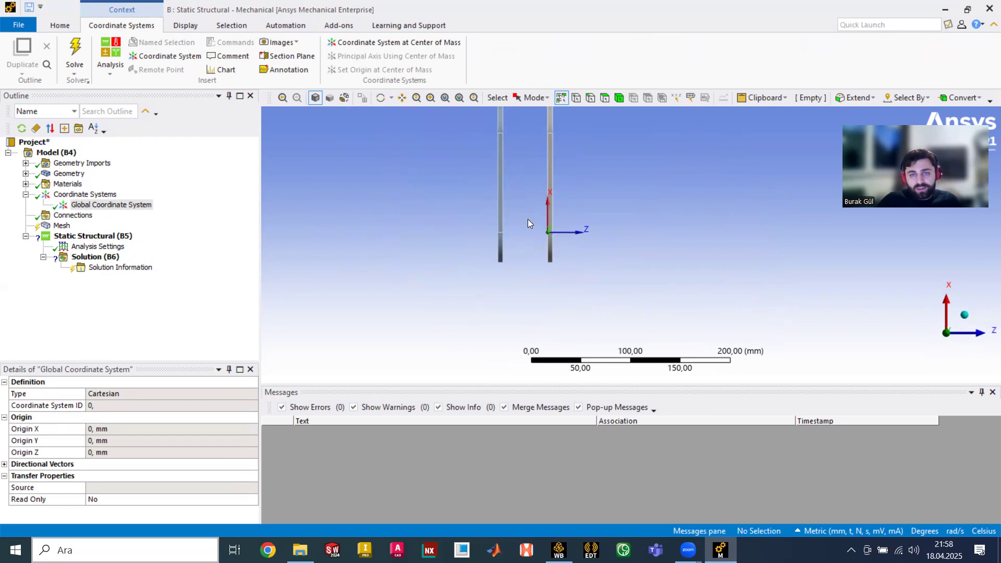
pyautogui.scroll(2, 511, 221)
pyautogui.scroll(3, 420, 210)
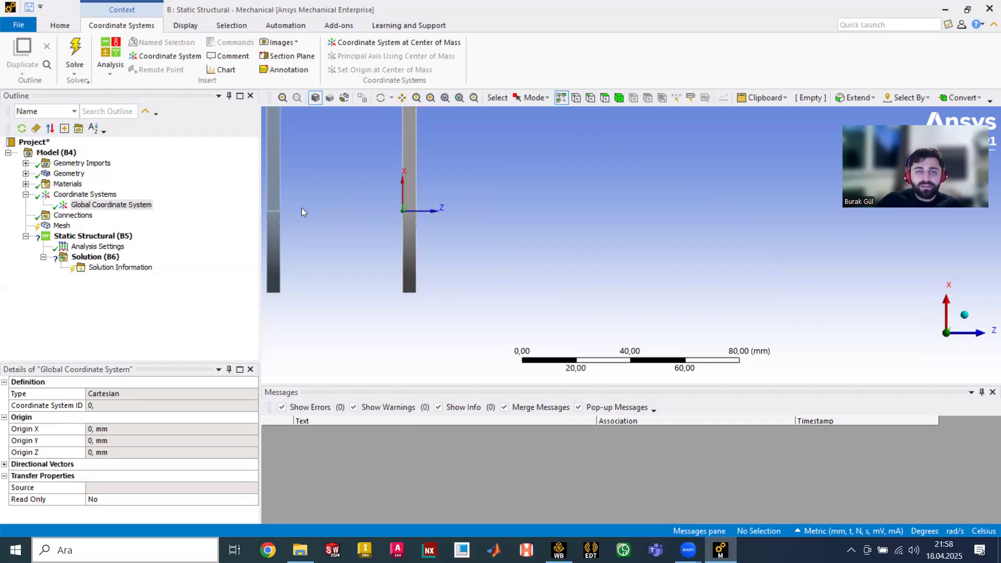
pyautogui.click(964, 315)
# - Orbit and zoom to inspect where the origin sits on the upper plate
pyautogui.moveTo(665, 316); pyautogui.dragTo(691, 228, button='middle')
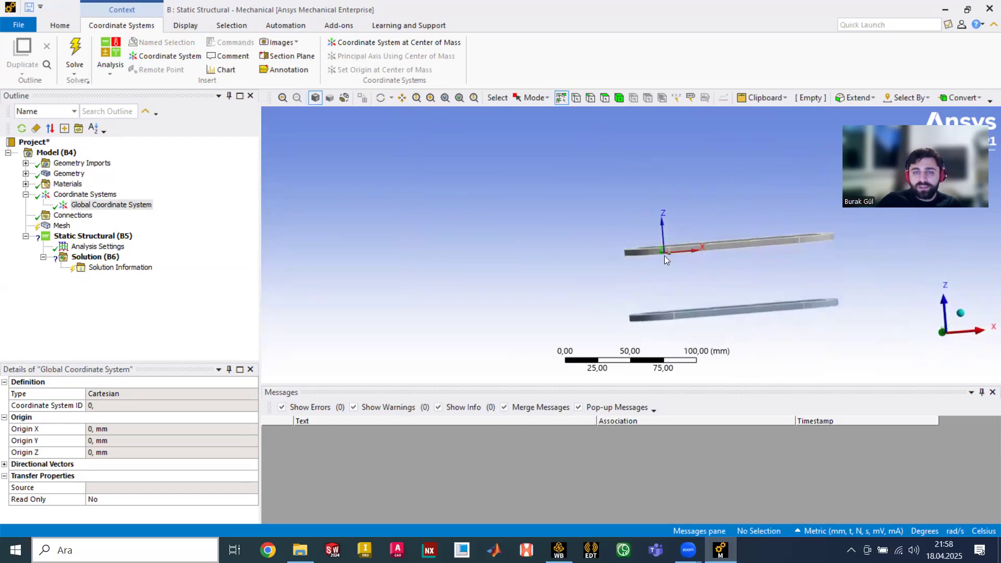
pyautogui.moveTo(778, 299); pyautogui.dragTo(652, 245, button='middle')
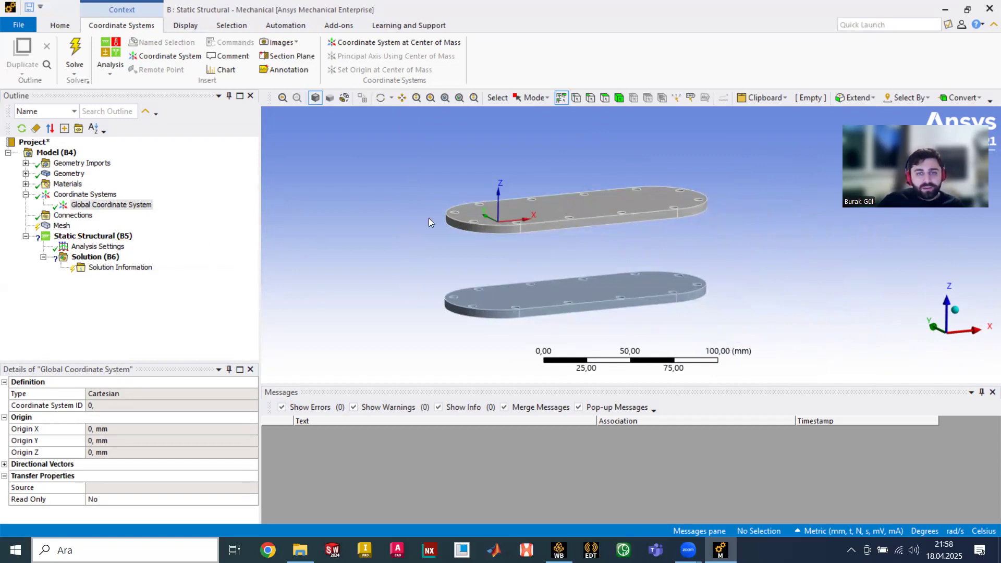
pyautogui.moveTo(458, 239); pyautogui.dragTo(444, 252, button='middle')
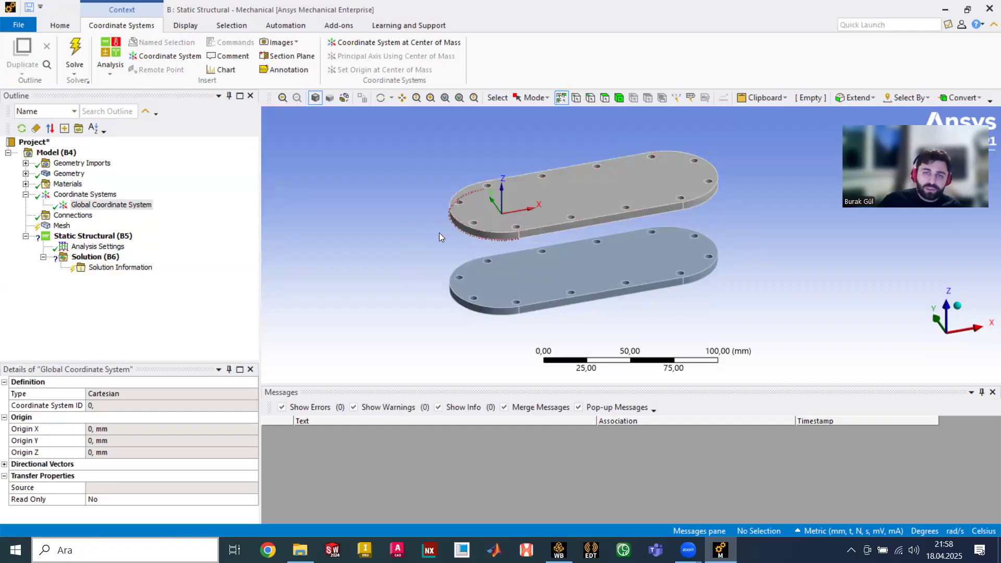
pyautogui.scroll(2, 443, 222)
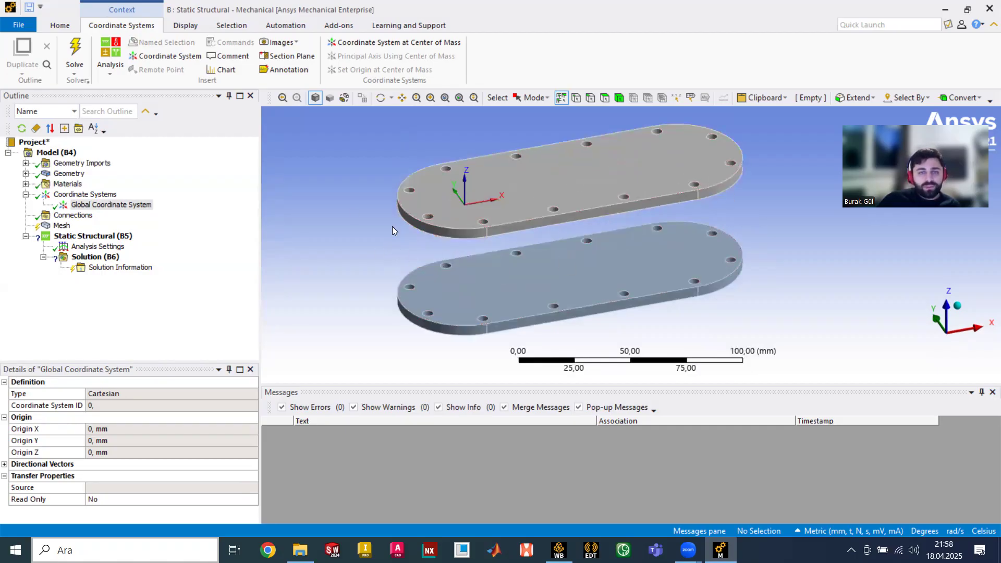
pyautogui.scroll(1, 400, 203)
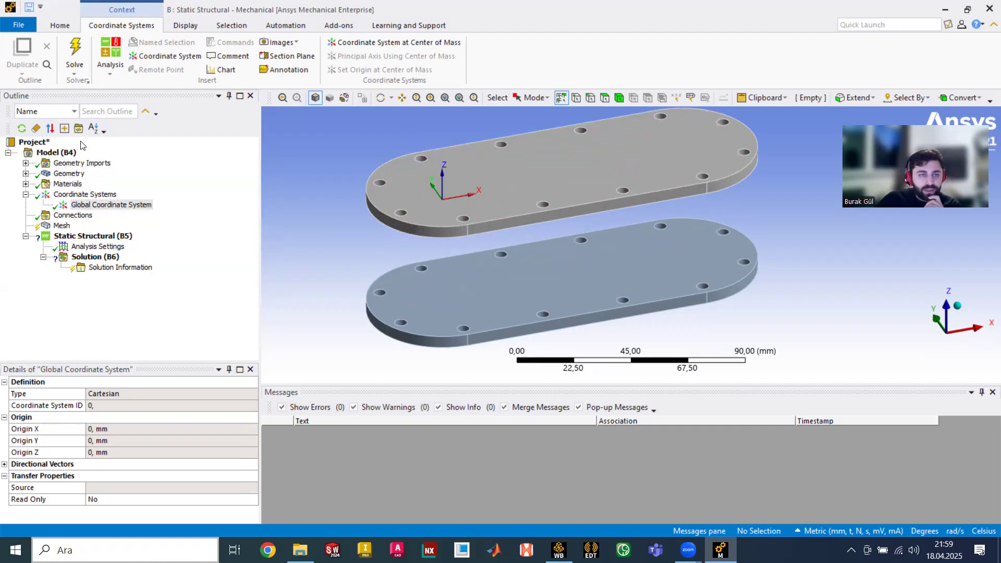
pyautogui.scroll(2, 379, 215)
pyautogui.scroll(-2, 380, 215)
pyautogui.scroll(3, 320, 186)
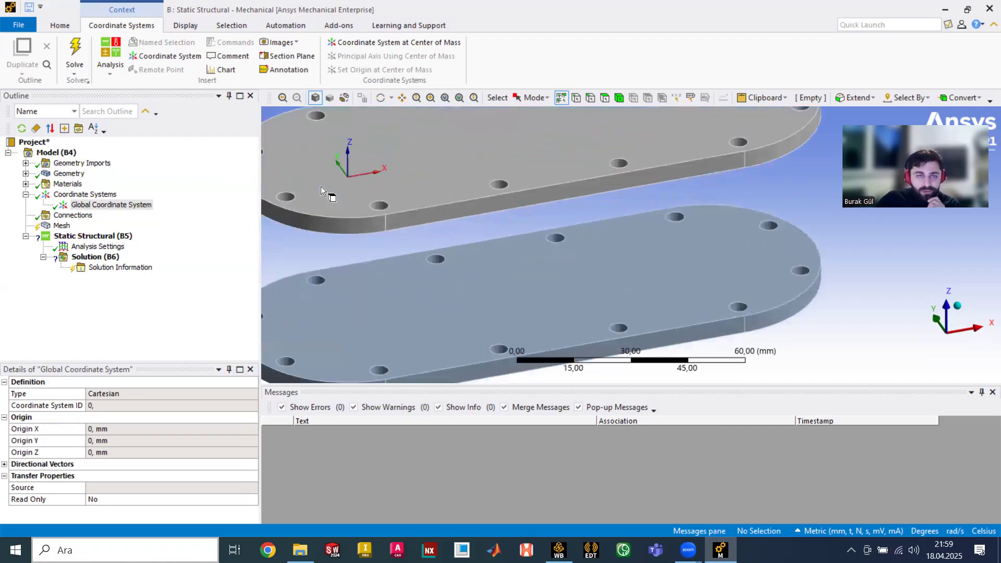
# - Select an upper-plate bolt hole, then browse the unit system list
pyautogui.click(284, 197)
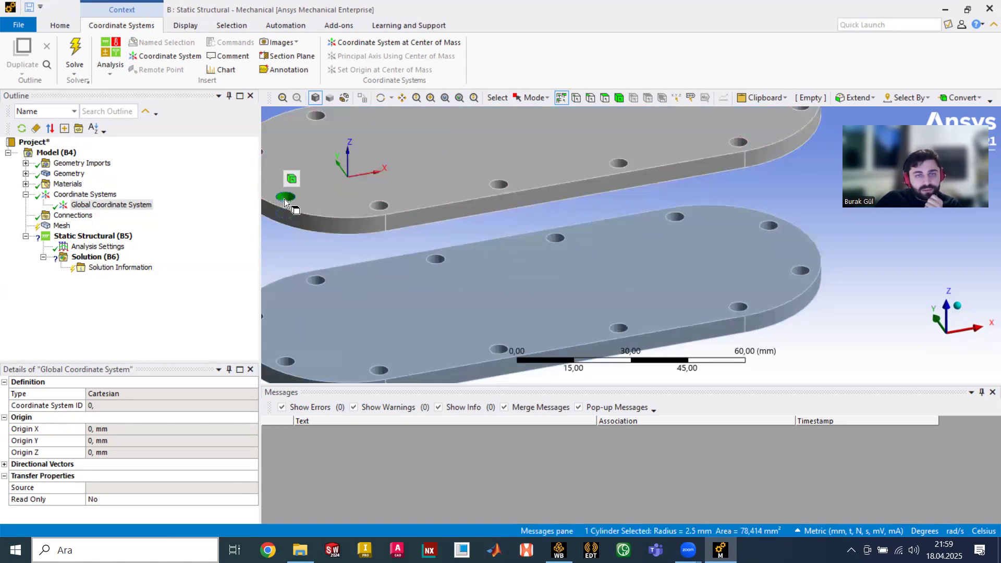
pyautogui.rightClick(285, 199)
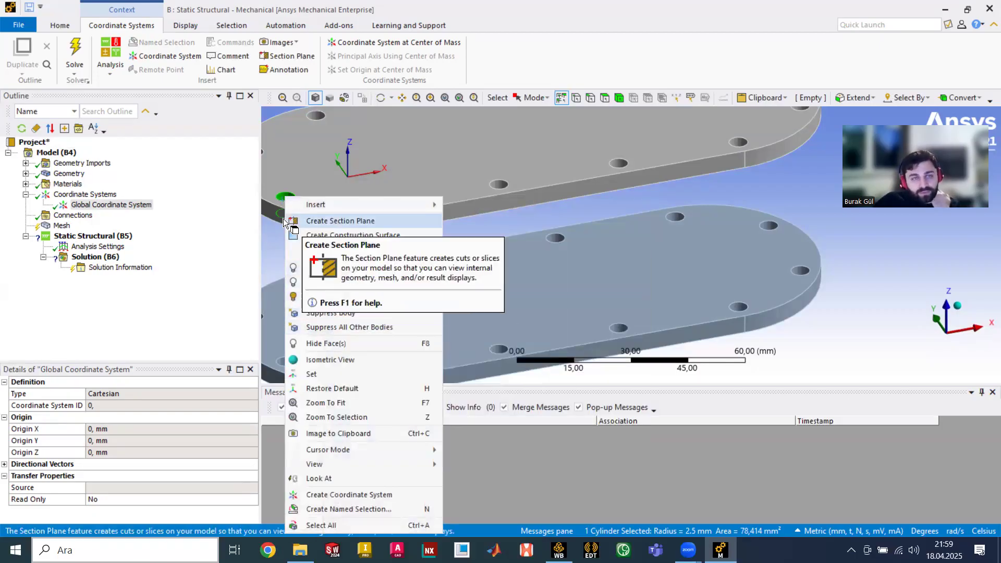
pyautogui.click(197, 307)
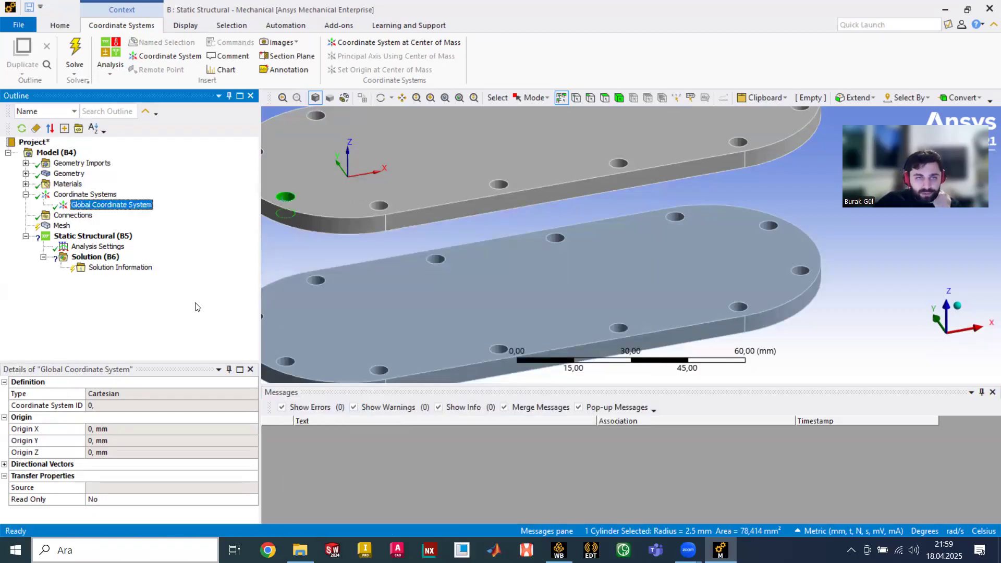
pyautogui.click(60, 25)
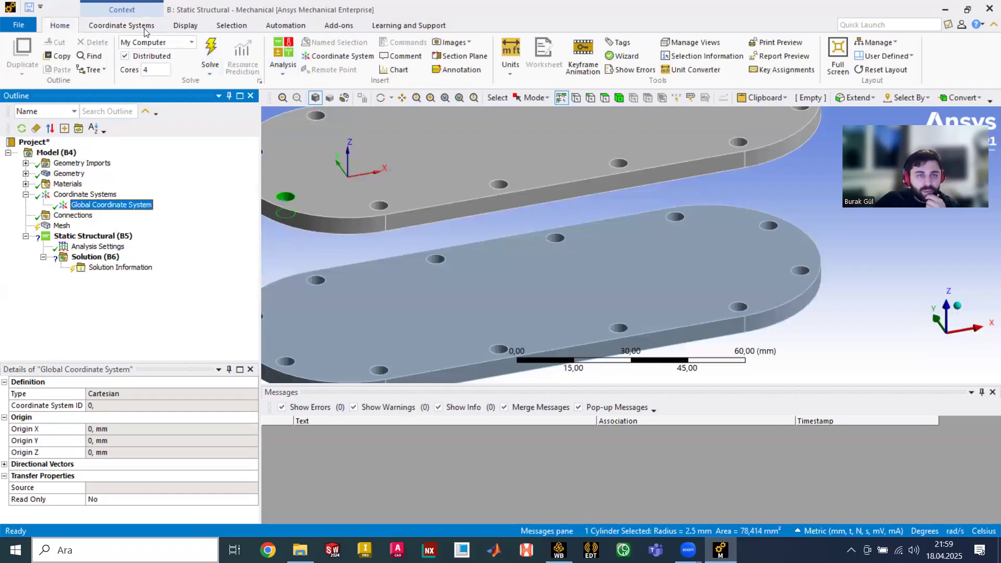
pyautogui.click(508, 75)
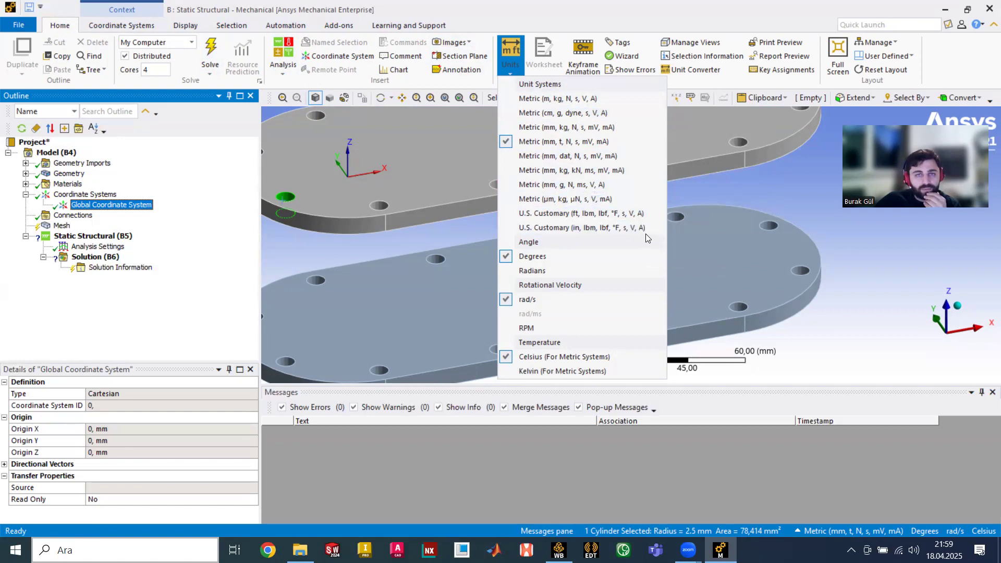
# - Search Quick Launch for 'unit' and locate the Metric (mm, kg, N, s, mV, mA) setting
pyautogui.click(855, 25)
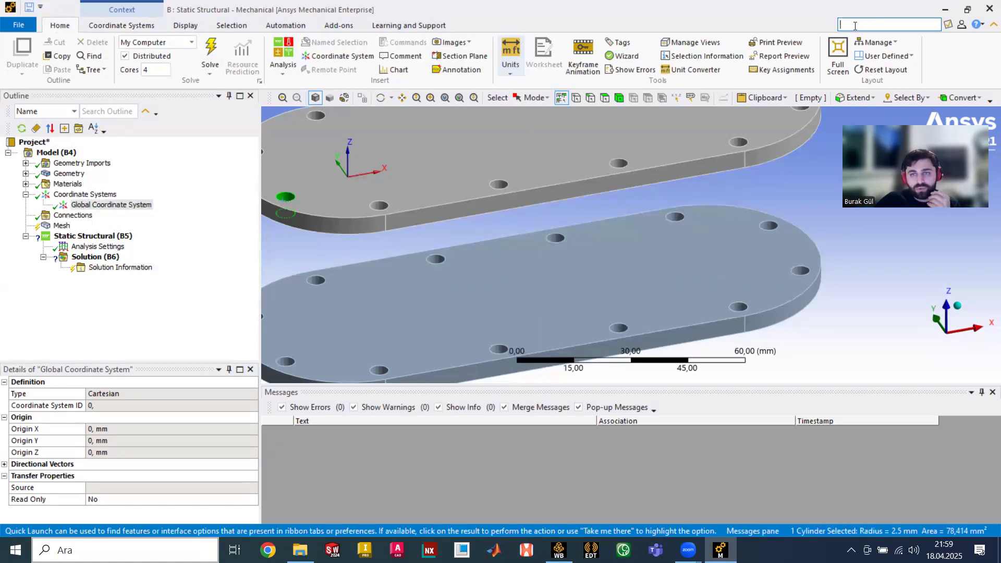
pyautogui.write('unit')
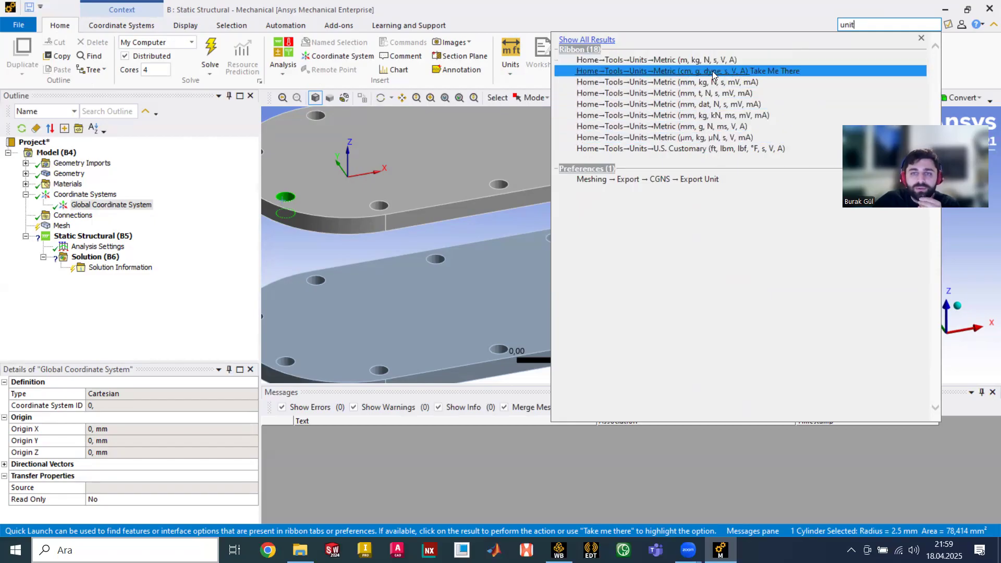
pyautogui.click(779, 81)
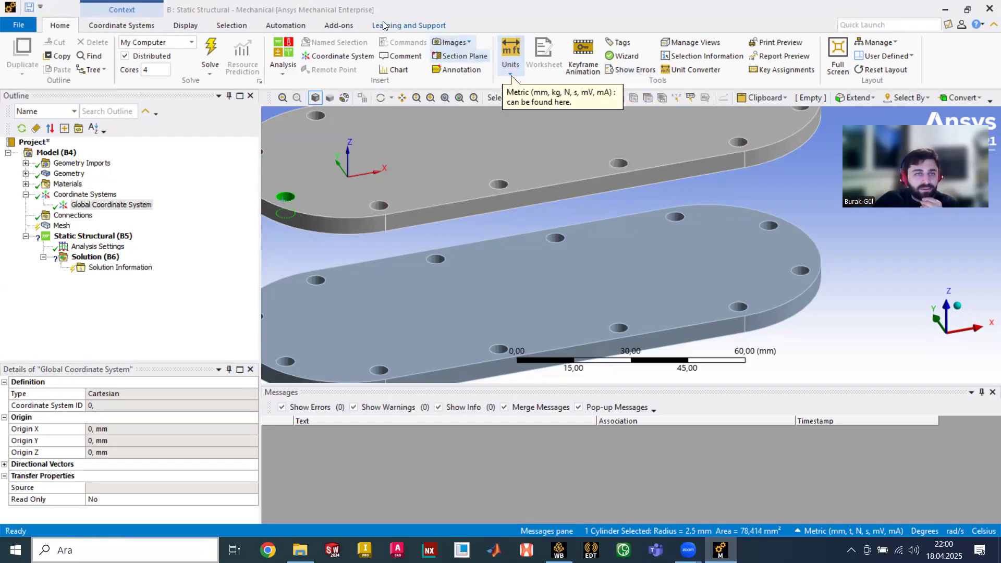
pyautogui.click(121, 25)
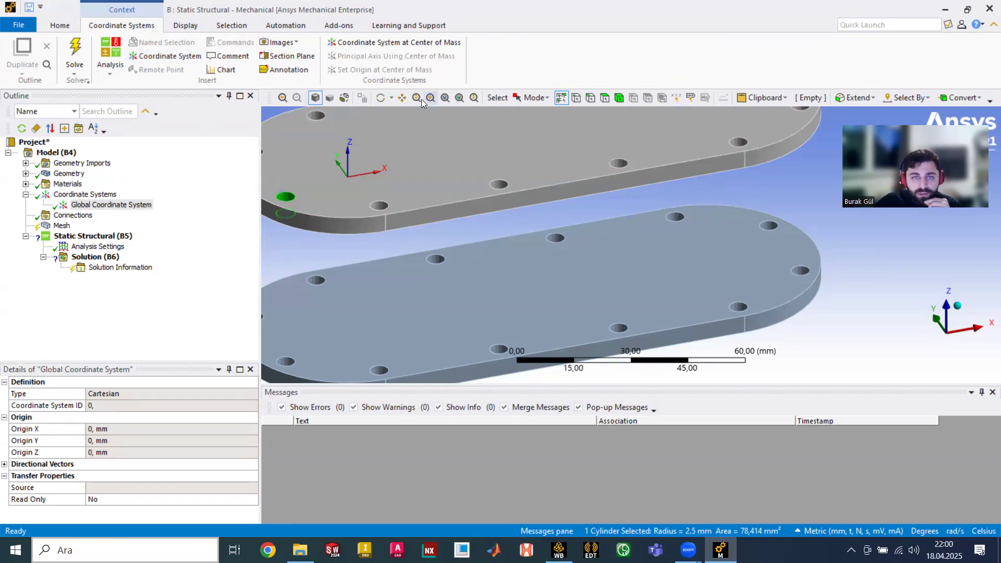
# - Zoom onto the selected 2.5 mm hole face and begin creating a named selection from it
pyautogui.click(445, 98)
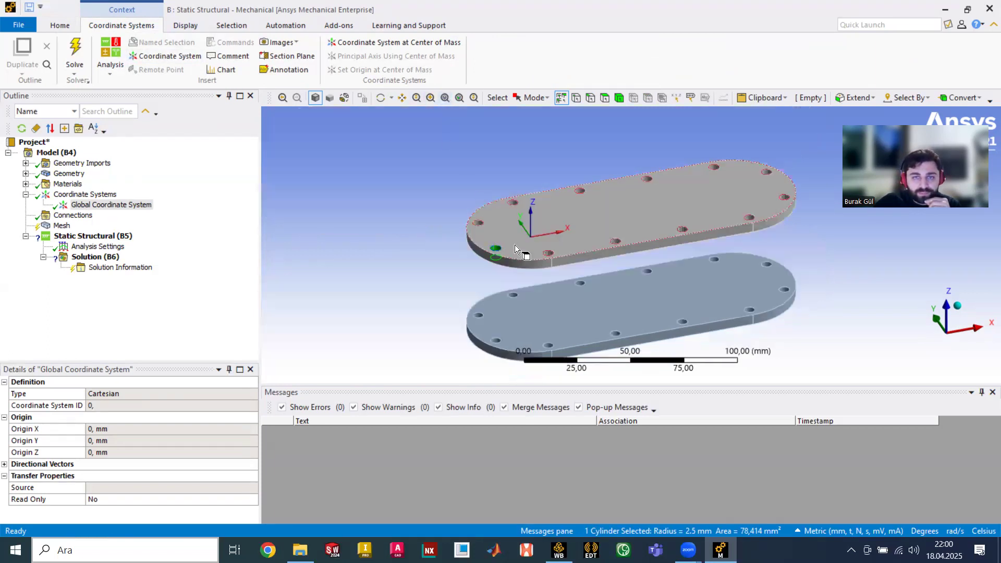
pyautogui.scroll(2, 490, 249)
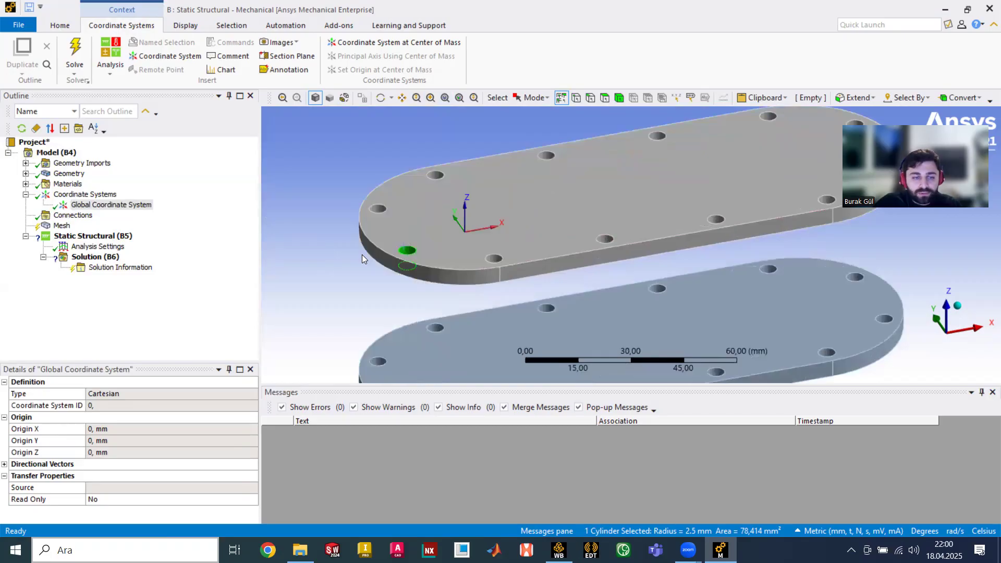
pyautogui.keyDown('ctrl'); pyautogui.moveTo(362, 255); pyautogui.dragTo(480, 199, button='middle'); pyautogui.keyUp('ctrl')
pyautogui.scroll(1, 480, 200)
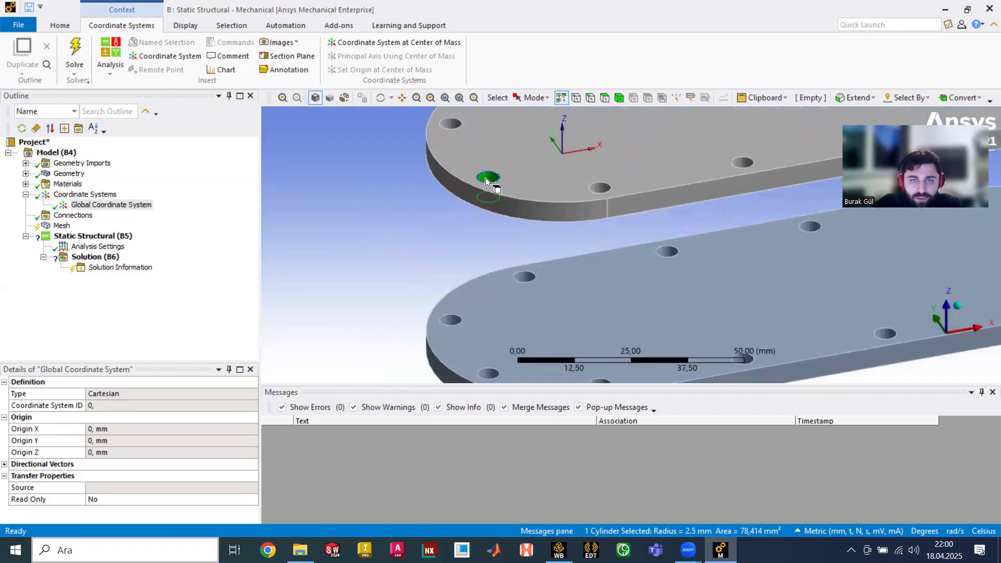
pyautogui.rightClick(484, 177)
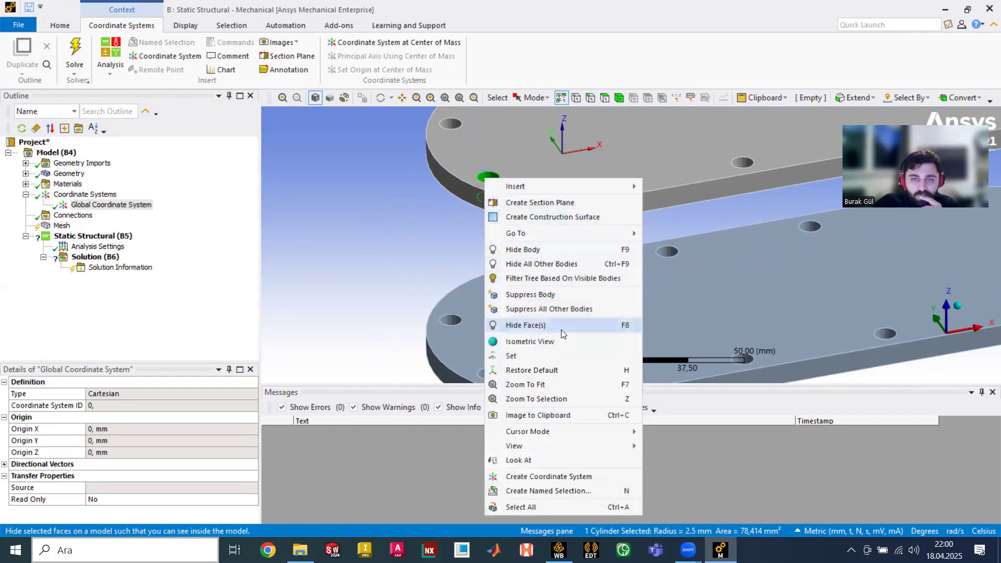
pyautogui.click(575, 490)
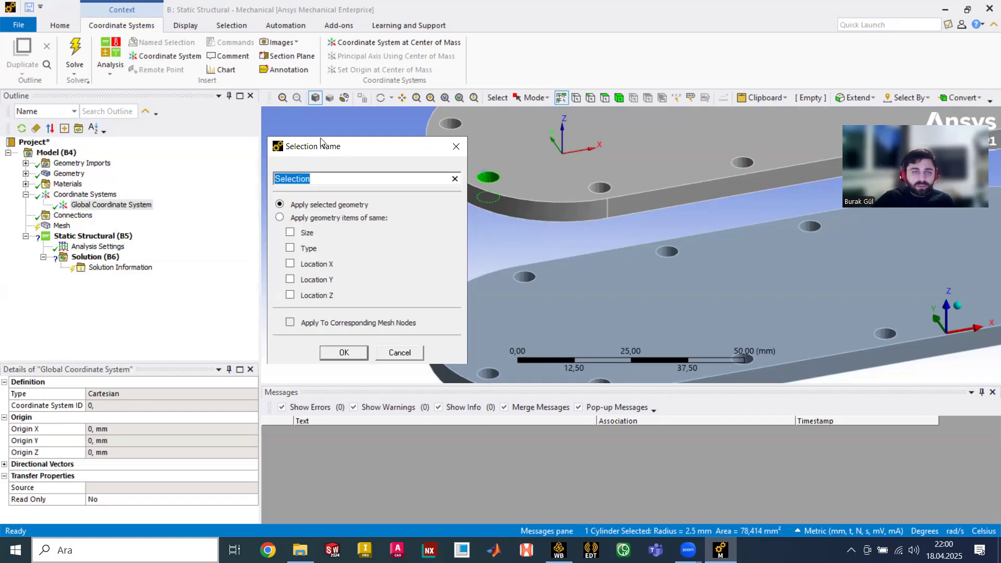
# - Apply the selection to all same-size faces, creating 'Selection' with 24 hole faces, and review it
pyautogui.moveTo(321, 141); pyautogui.dragTo(257, 136)
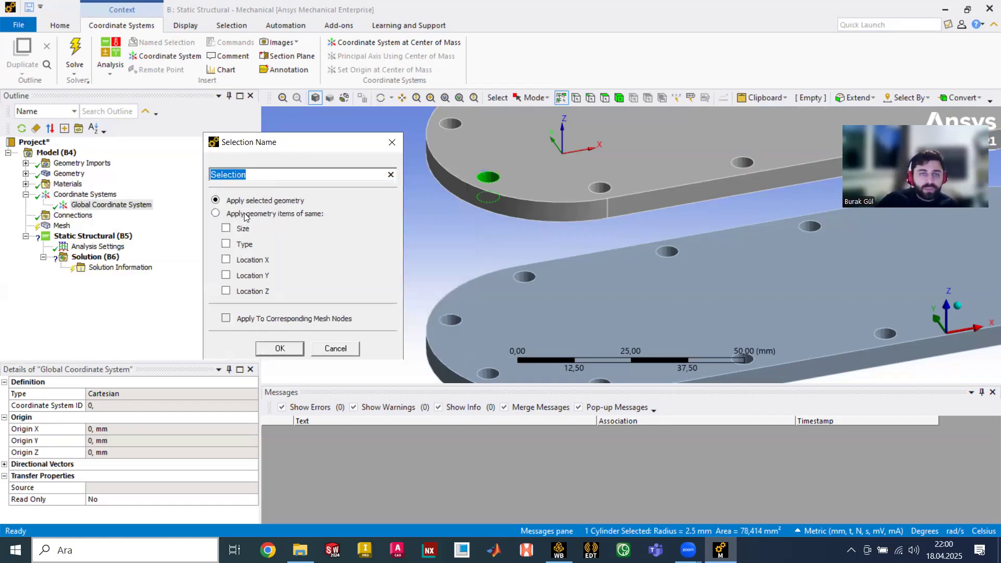
pyautogui.click(226, 228)
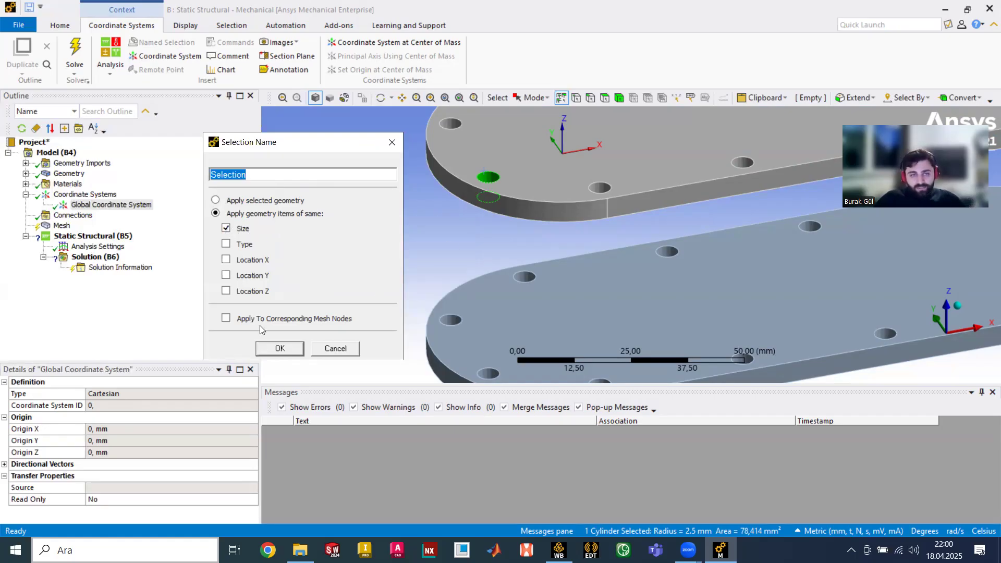
pyautogui.click(270, 350)
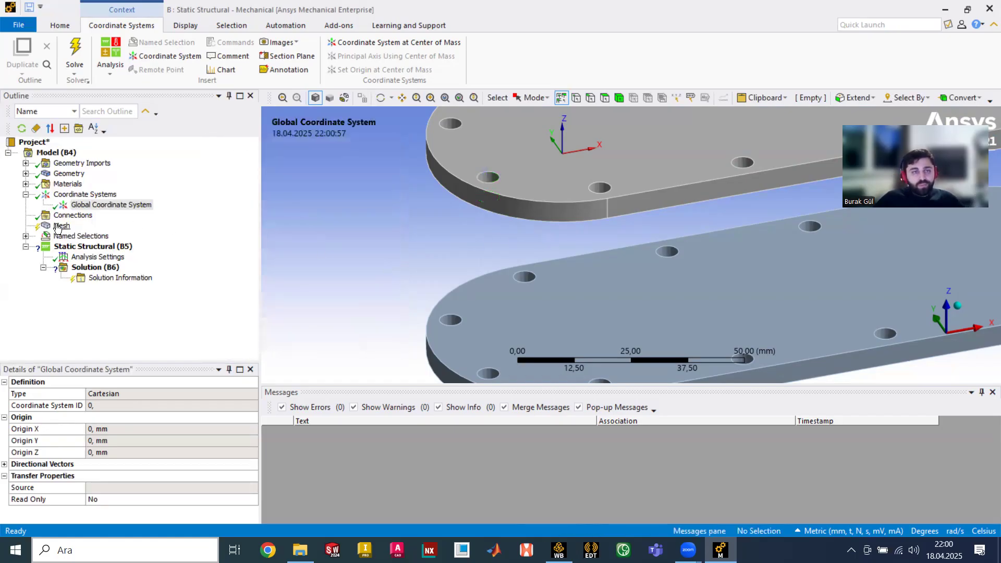
pyautogui.click(26, 236)
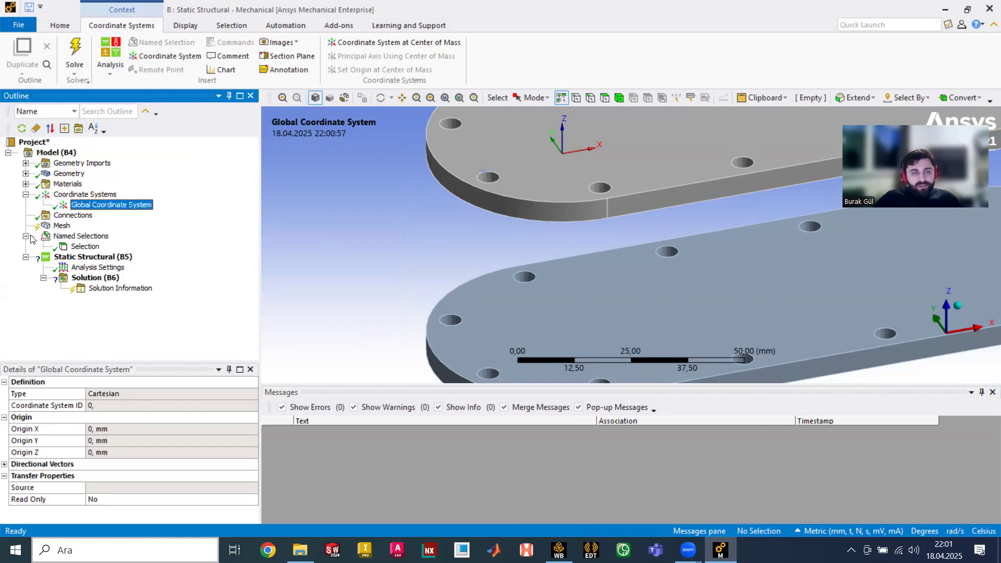
pyautogui.click(72, 246)
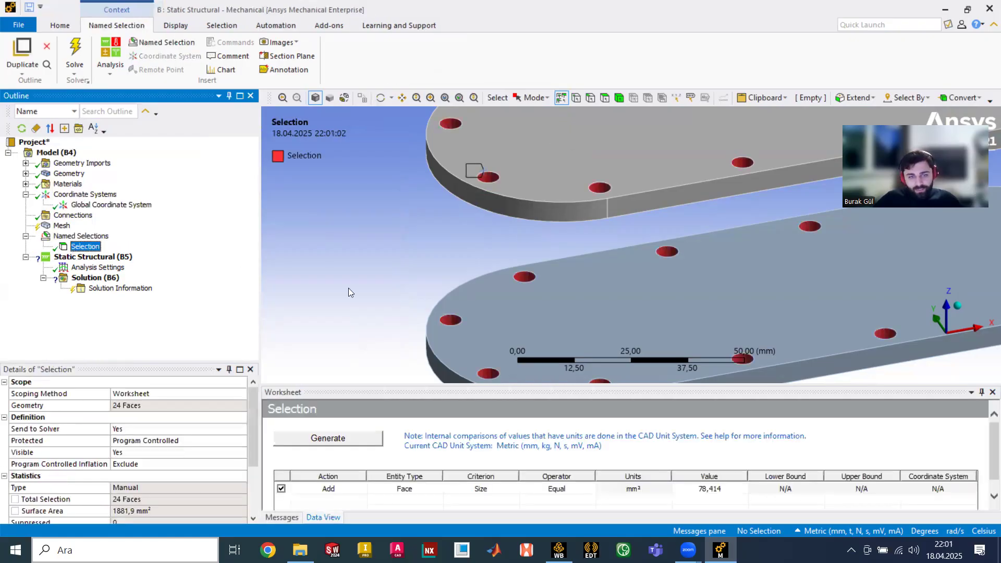
pyautogui.scroll(-3, 432, 272)
pyautogui.scroll(-2, 432, 268)
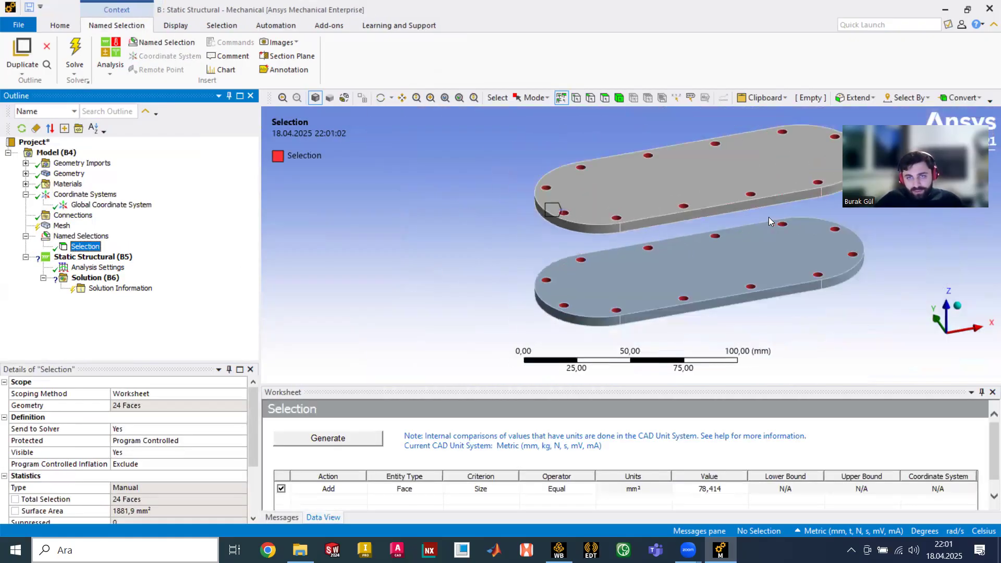
pyautogui.keyDown('ctrl'); pyautogui.moveTo(768, 217); pyautogui.dragTo(603, 230, button='middle'); pyautogui.keyUp('ctrl')
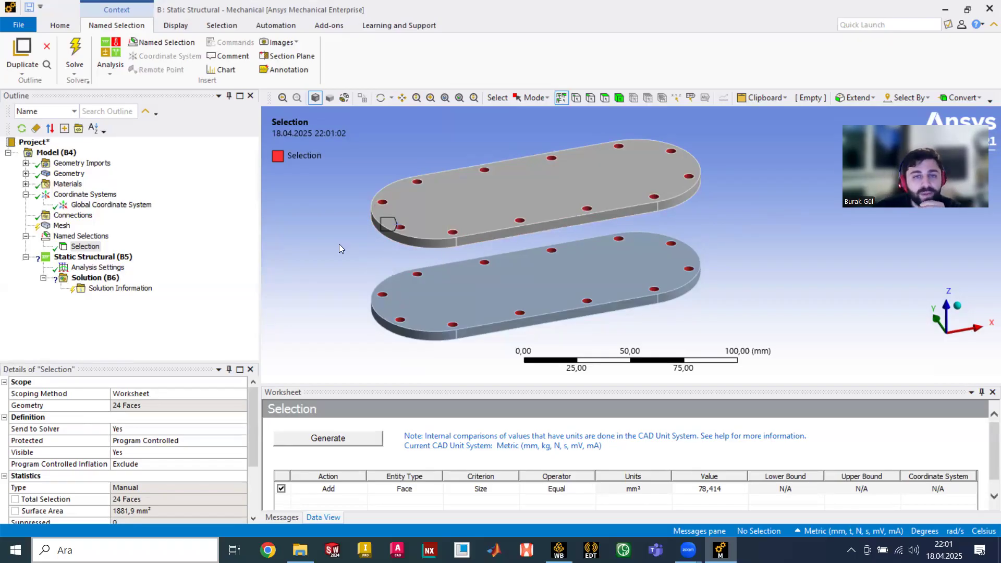
pyautogui.scroll(2, 339, 244)
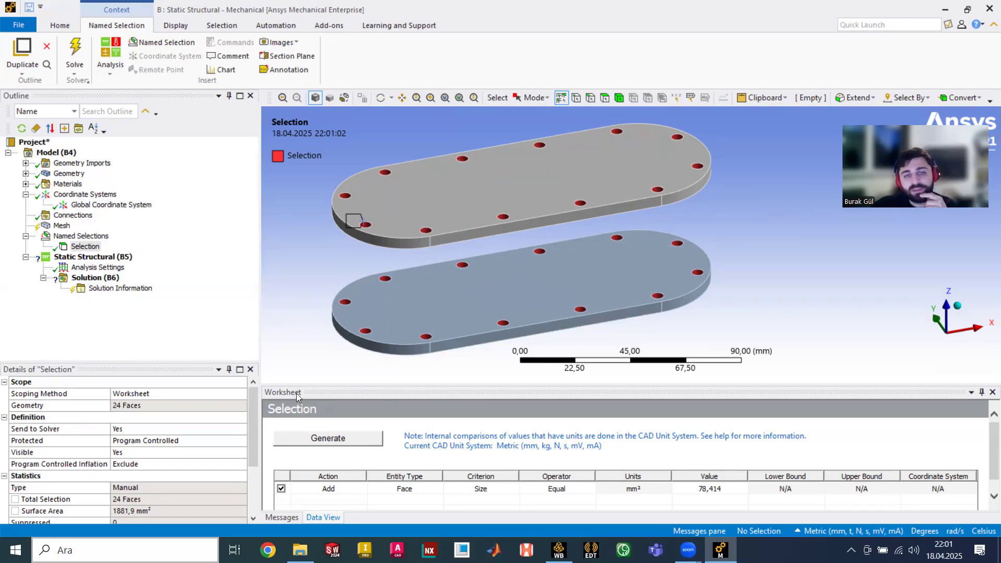
# - Add a second Worksheet criterion row with Action Remove and Entity Type Face
pyautogui.click(334, 499)
pyautogui.rightClick(334, 499)
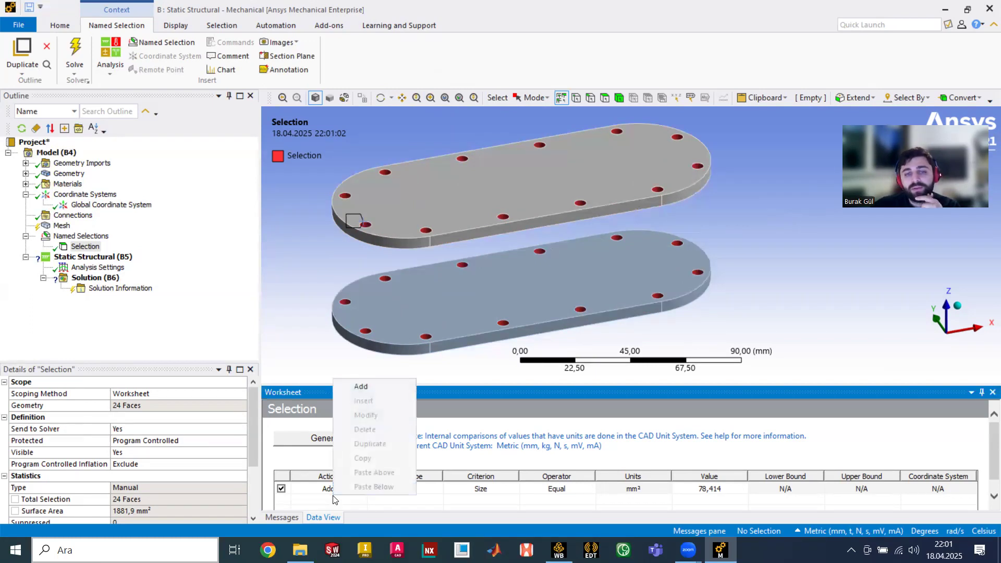
pyautogui.click(381, 390)
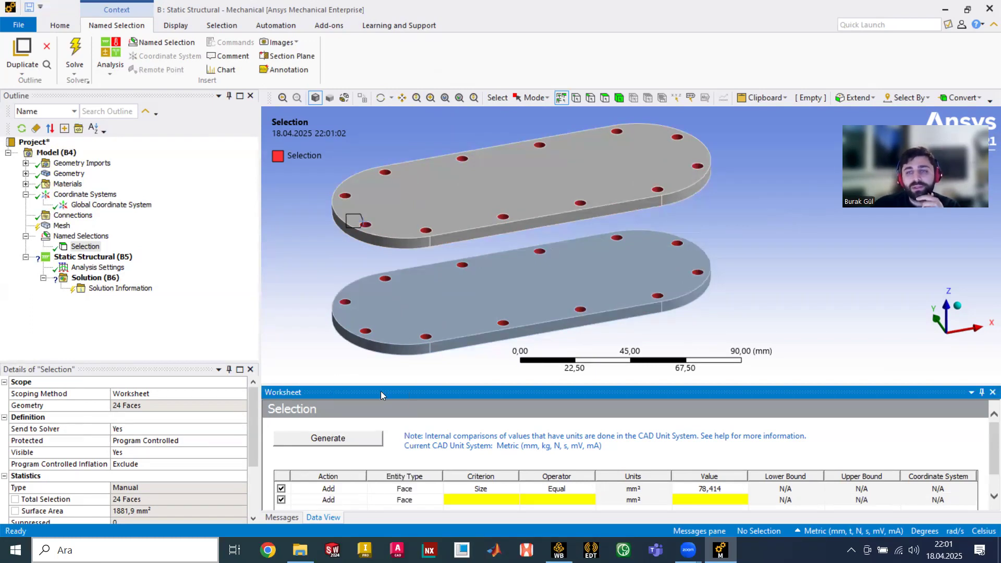
pyautogui.click(347, 500)
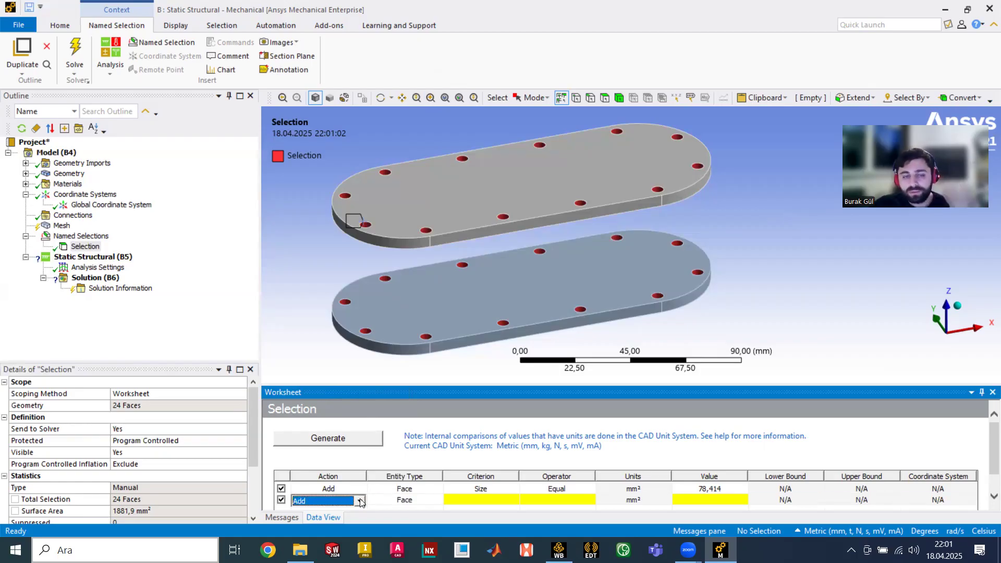
pyautogui.click(359, 502)
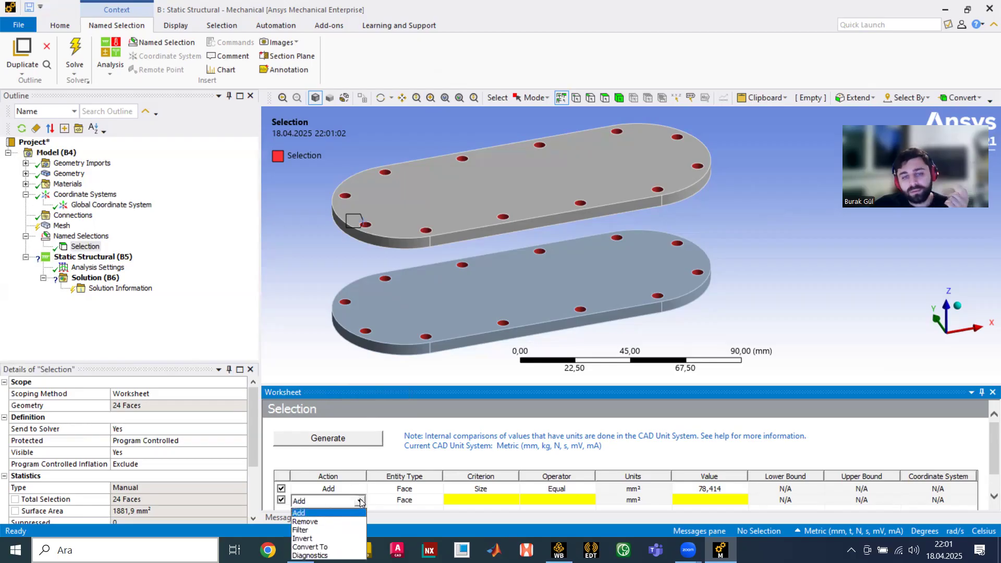
pyautogui.click(340, 519)
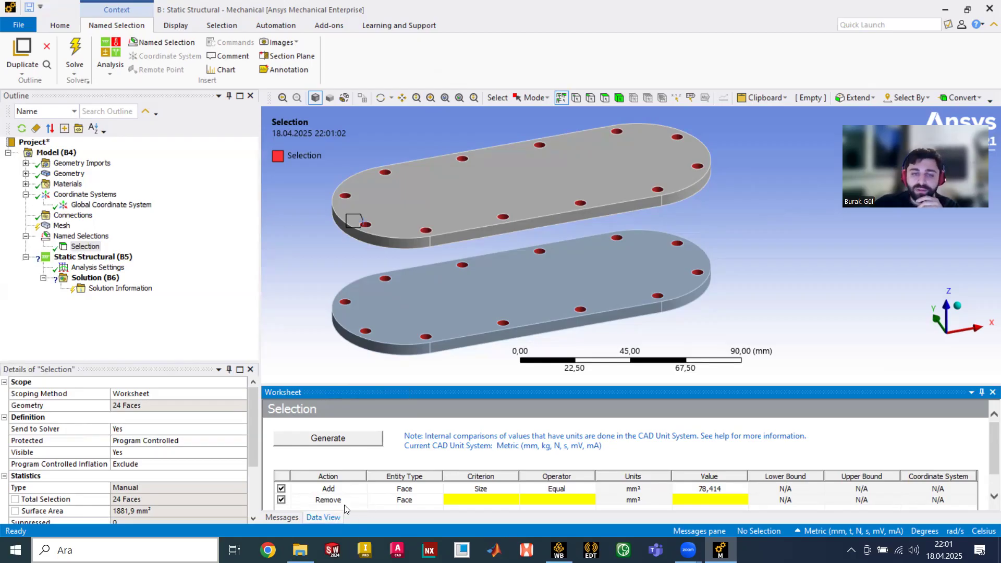
pyautogui.click(430, 502)
pyautogui.click(434, 501)
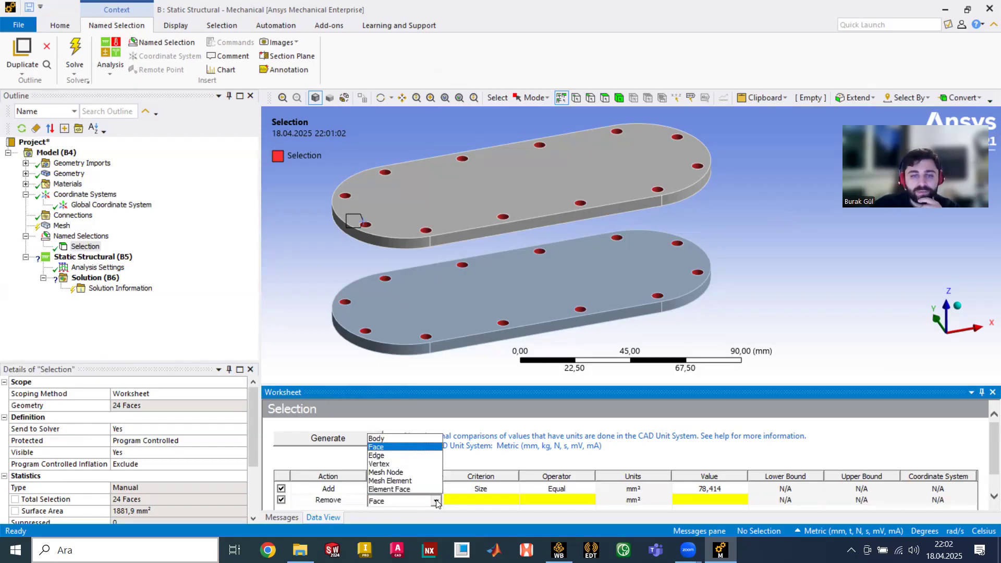
pyautogui.click(437, 502)
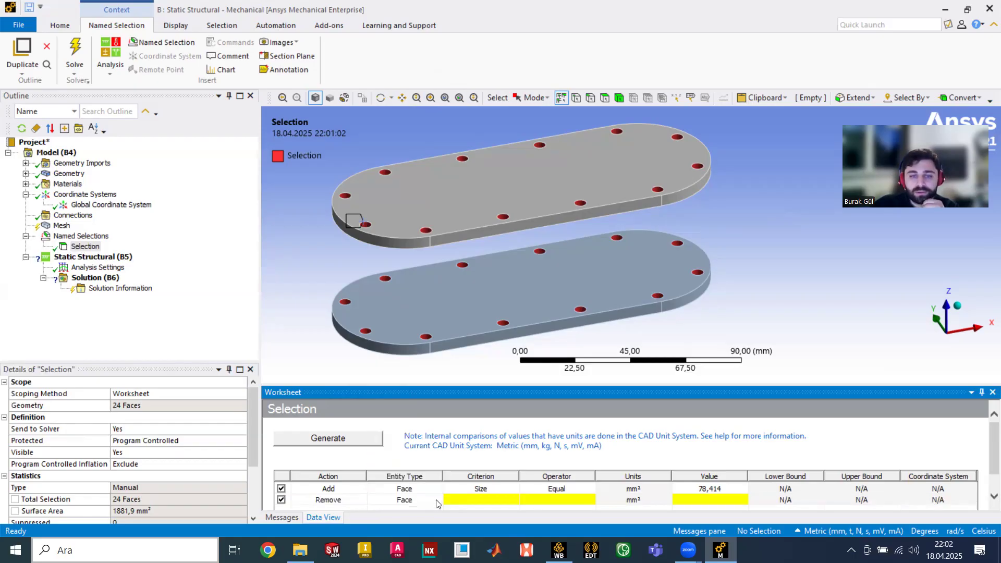
pyautogui.click(514, 500)
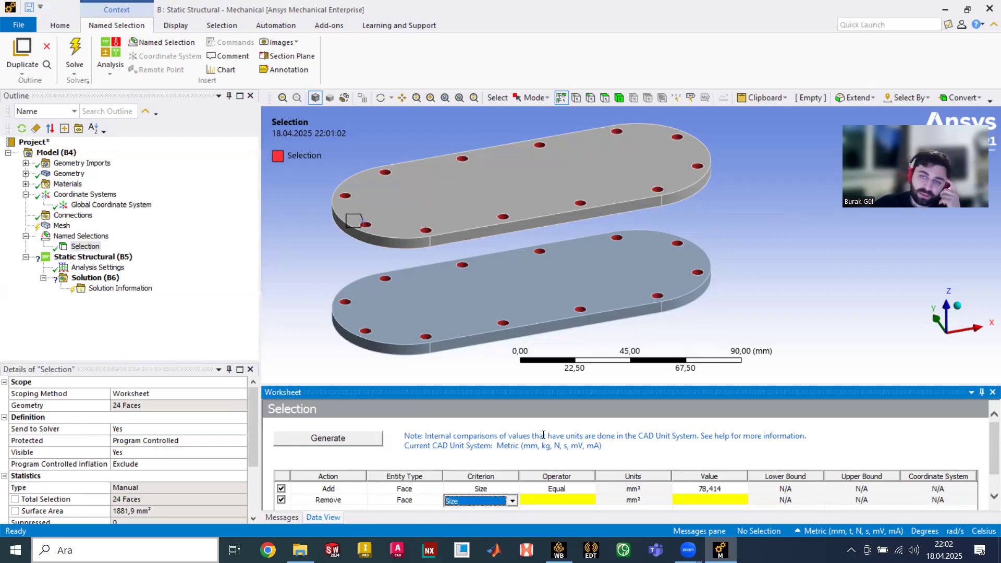
pyautogui.moveTo(617, 334); pyautogui.dragTo(396, 230, button='middle')
pyautogui.click(124, 206)
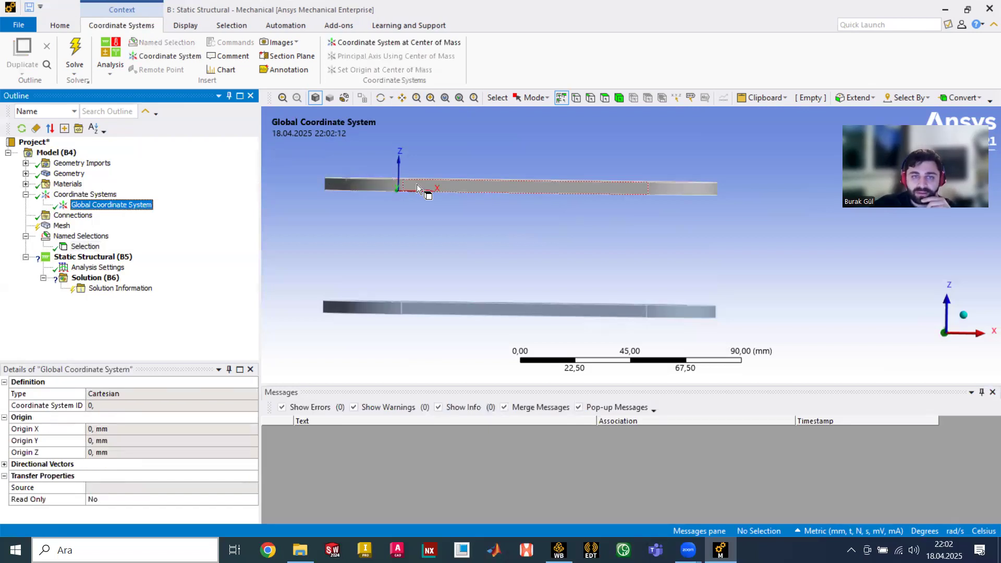
# - Set the Remove row's criterion to Location Z in the hole-face named selection
pyautogui.moveTo(416, 207)
pyautogui.mouseDown(button='middle')
pyautogui.moveTo(436, 223)
pyautogui.moveTo(387, 223)
pyautogui.moveTo(405, 227)
pyautogui.moveTo(400, 219)
pyautogui.mouseUp(button='middle')
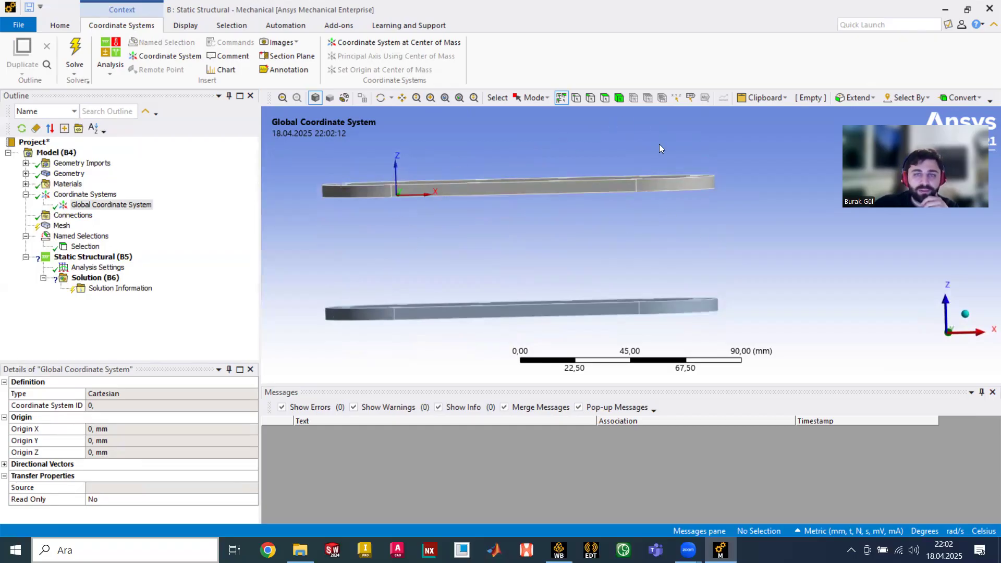
pyautogui.click(99, 246)
pyautogui.moveTo(397, 231); pyautogui.dragTo(470, 249, button='middle')
pyautogui.click(509, 501)
pyautogui.click(513, 502)
pyautogui.click(513, 502)
pyautogui.click(484, 452)
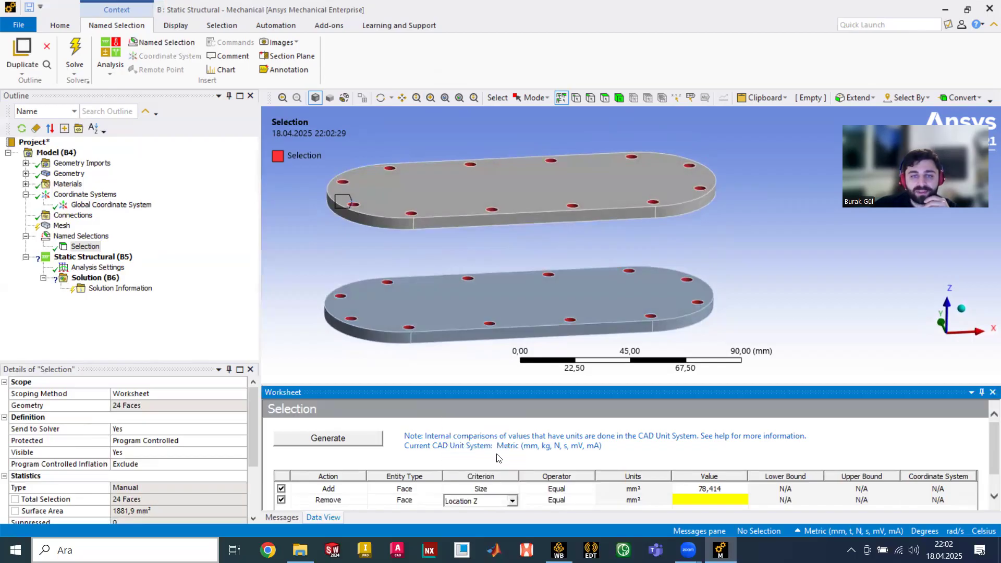
# - Remove faces with Location Z Greater Than 0 and regenerate, leaving 12 lower-plate hole faces
pyautogui.click(566, 501)
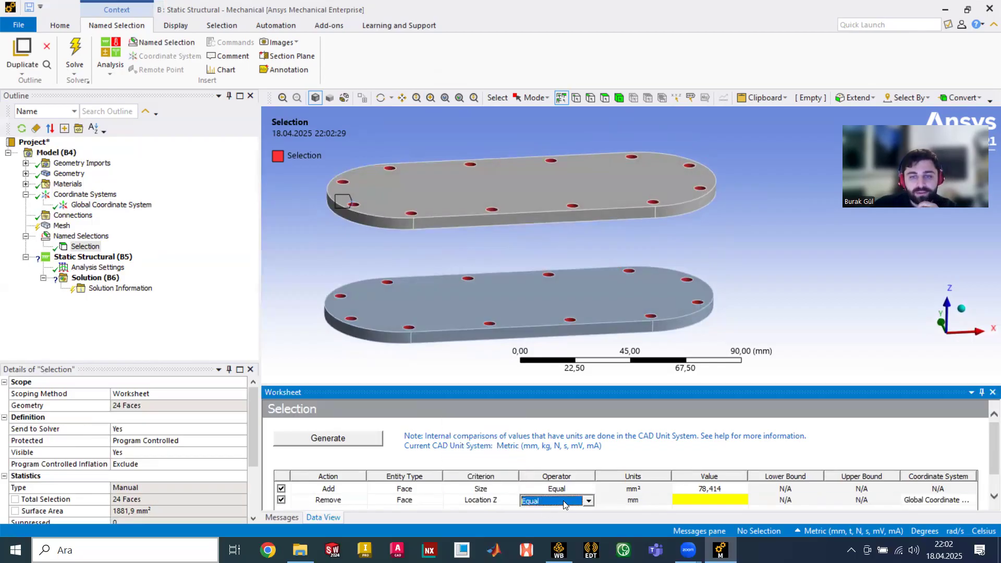
pyautogui.click(589, 502)
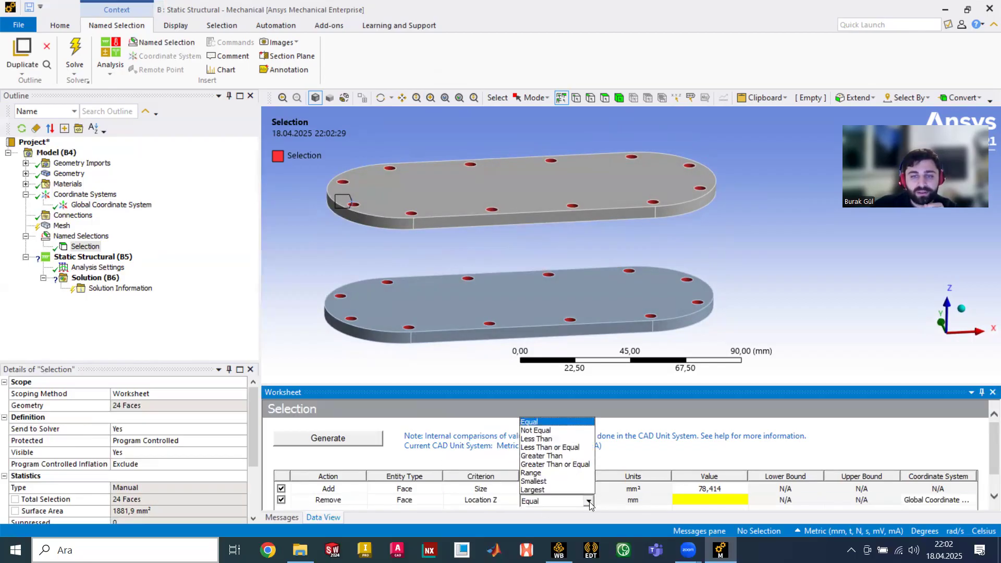
pyautogui.click(563, 457)
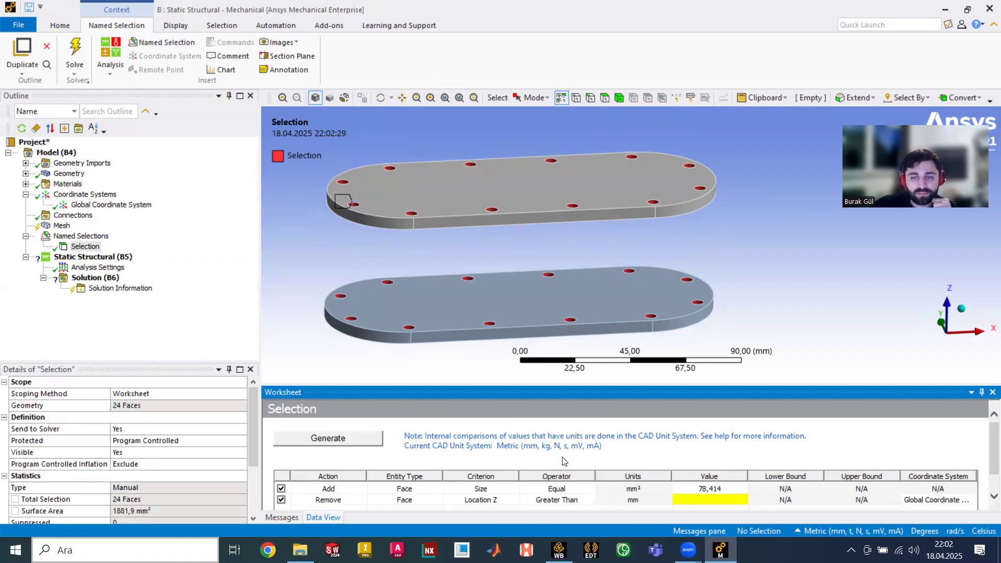
pyautogui.click(584, 504)
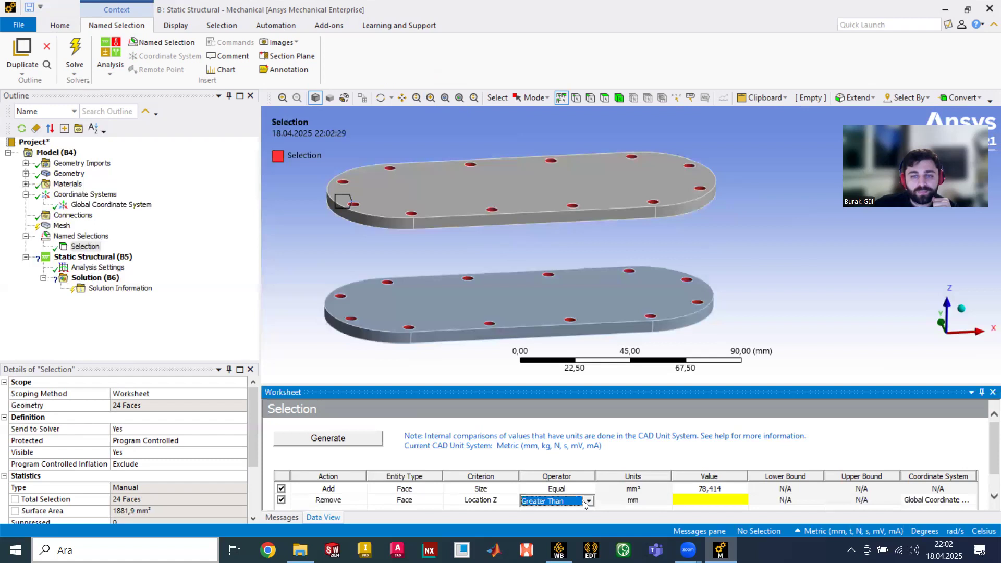
pyautogui.click(702, 502)
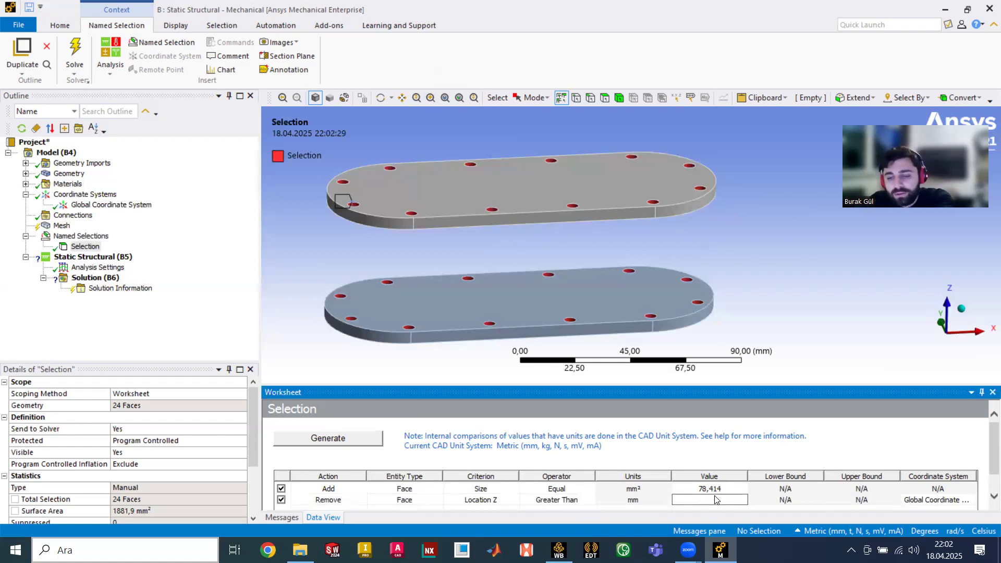
pyautogui.write('0')
pyautogui.press('Return')
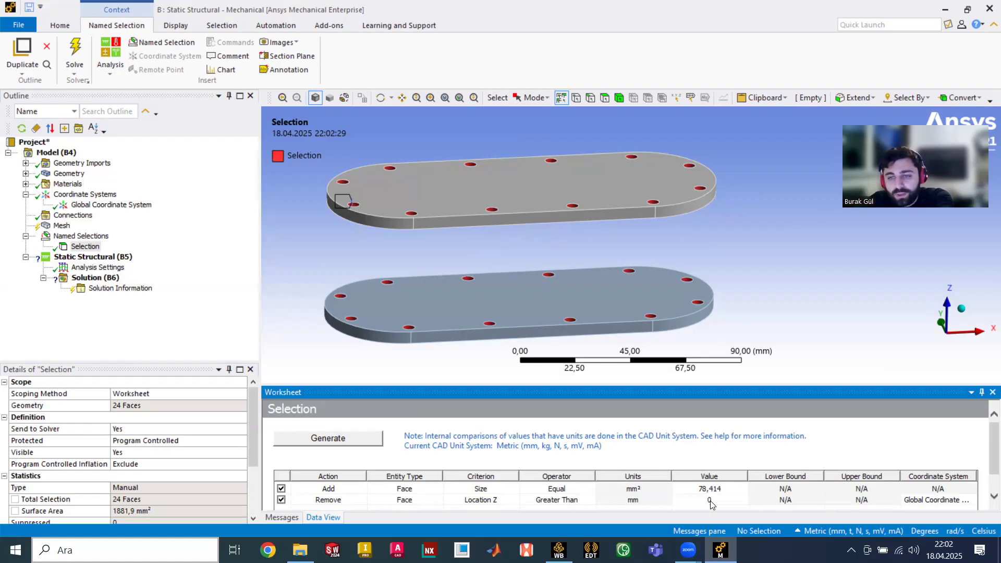
pyautogui.click(368, 445)
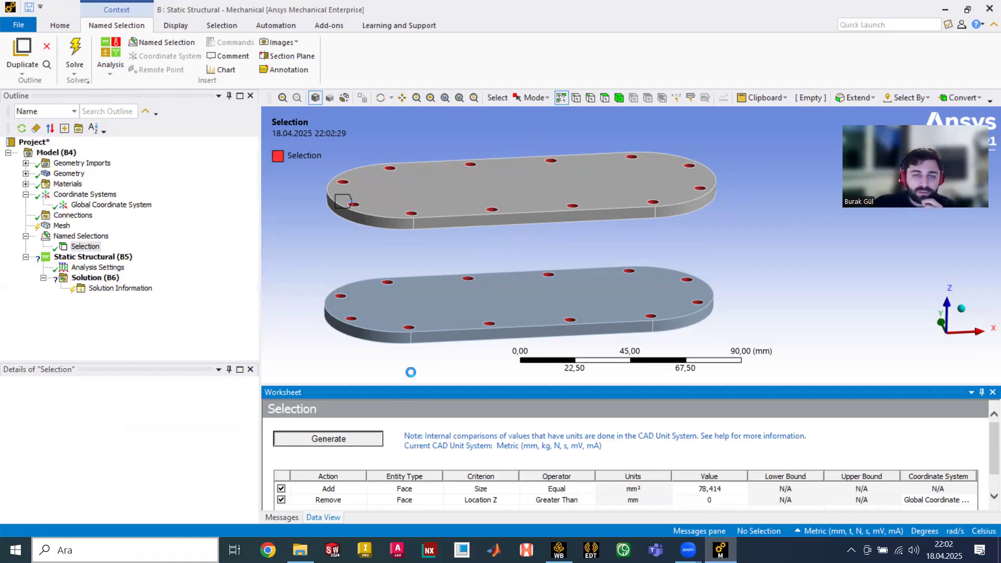
pyautogui.moveTo(474, 285); pyautogui.dragTo(487, 269, button='middle')
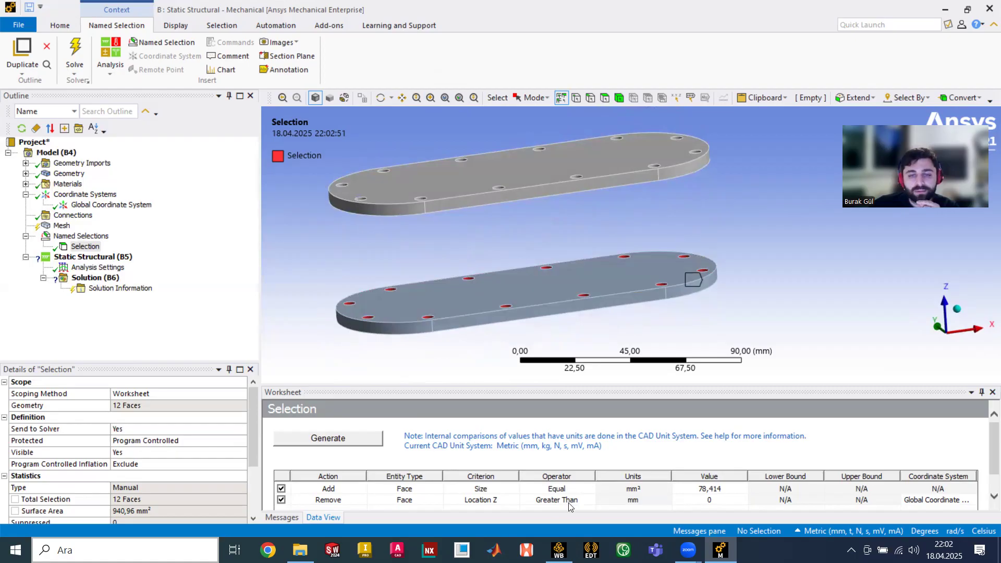
pyautogui.moveTo(432, 277); pyautogui.dragTo(377, 288, button='middle')
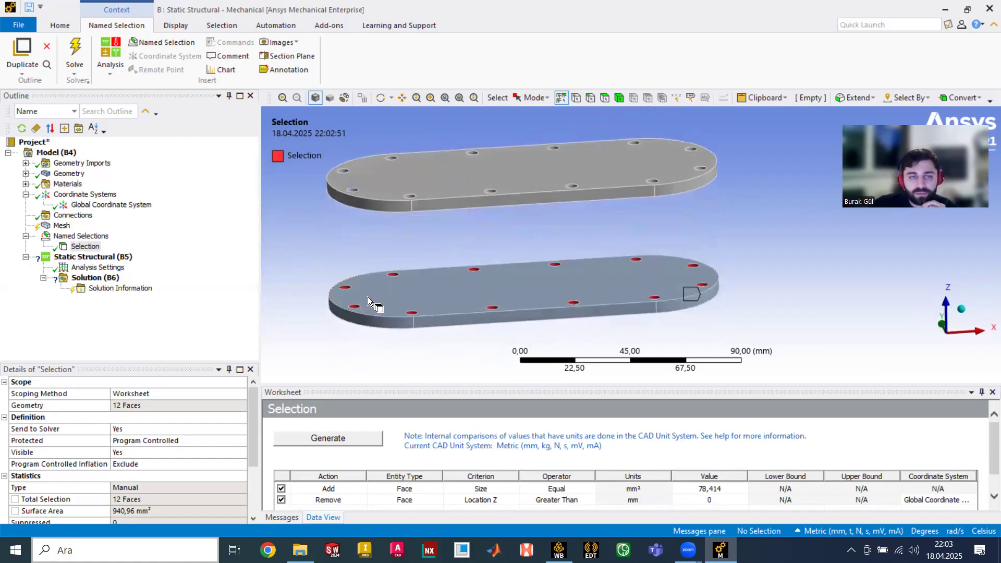
# - Rename the hole-face named selection to 'Bottom'
pyautogui.rightClick(87, 246)
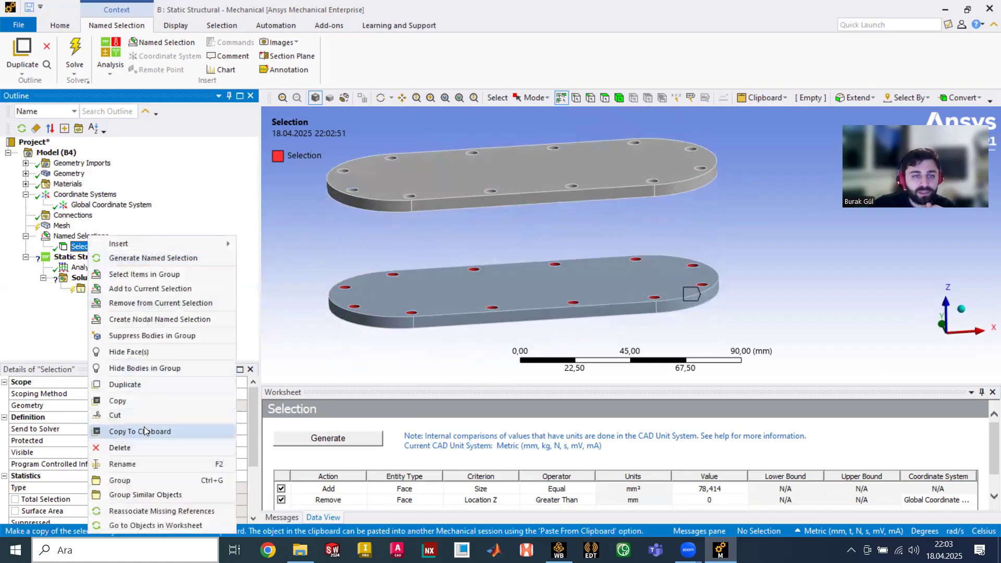
pyautogui.click(152, 465)
pyautogui.write('Bottom')
pyautogui.press('Return')
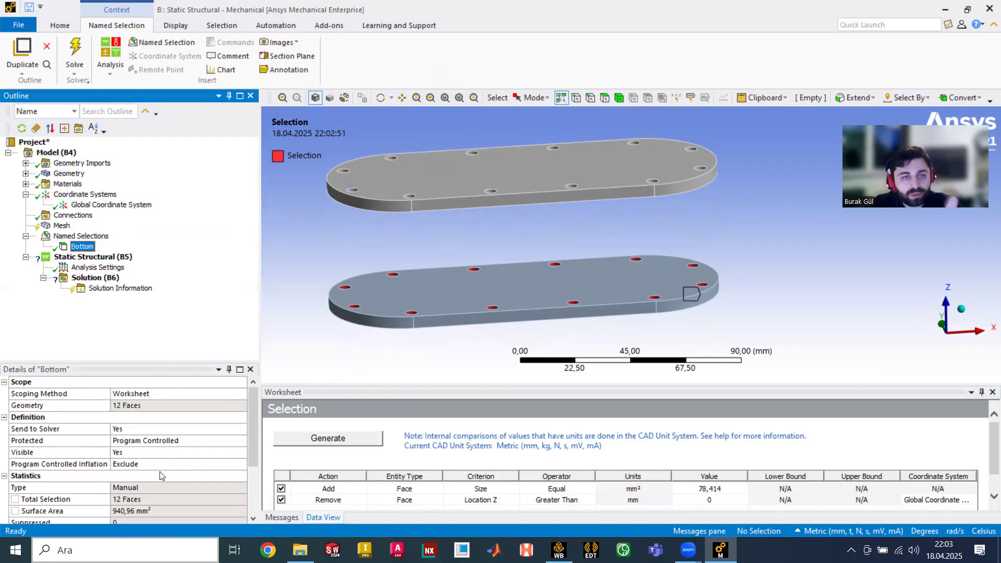
# - Duplicate Bottom, switch its Remove rule to Less Than, and regenerate the upper-plate hole faces
pyautogui.rightClick(90, 248)
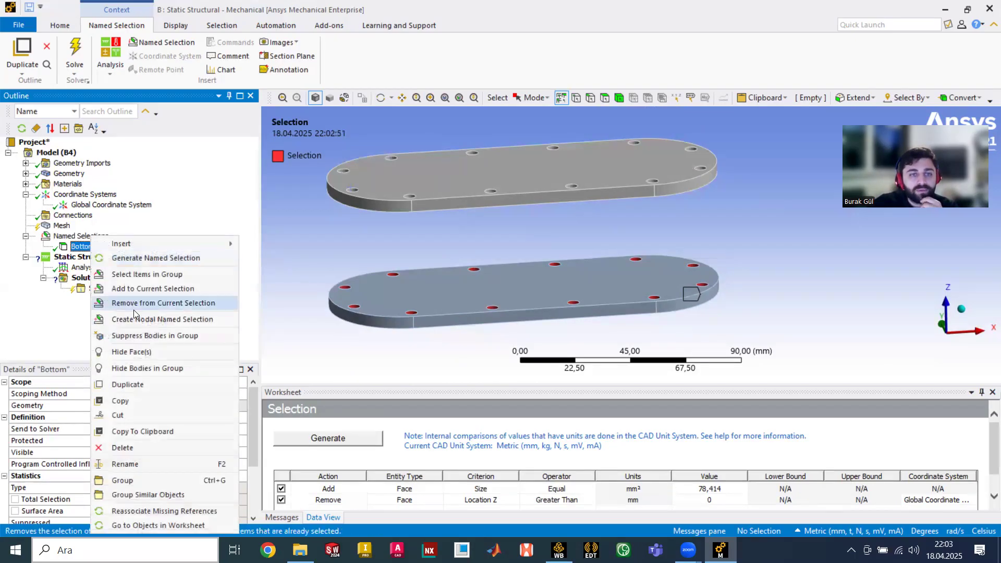
pyautogui.click(154, 388)
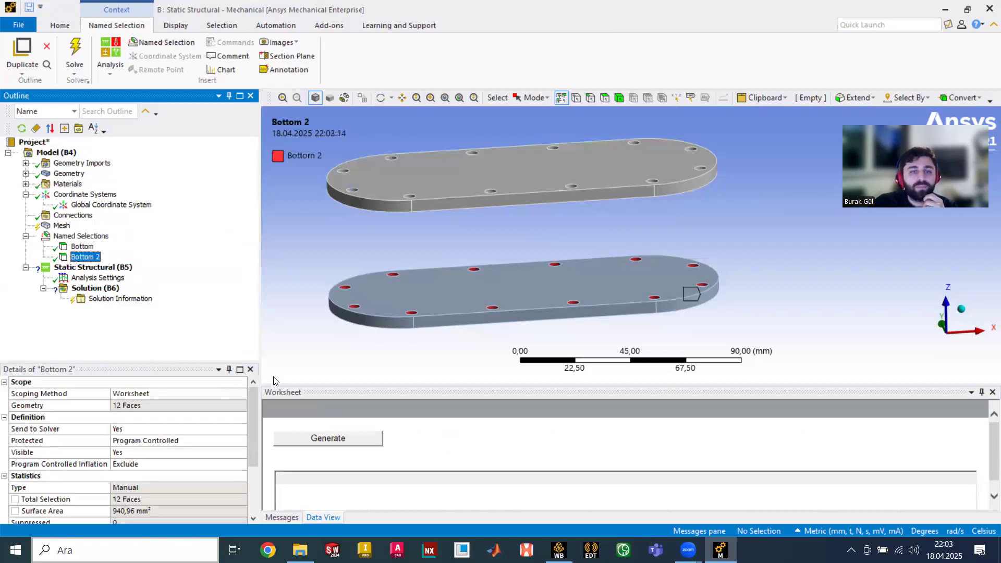
pyautogui.click(579, 503)
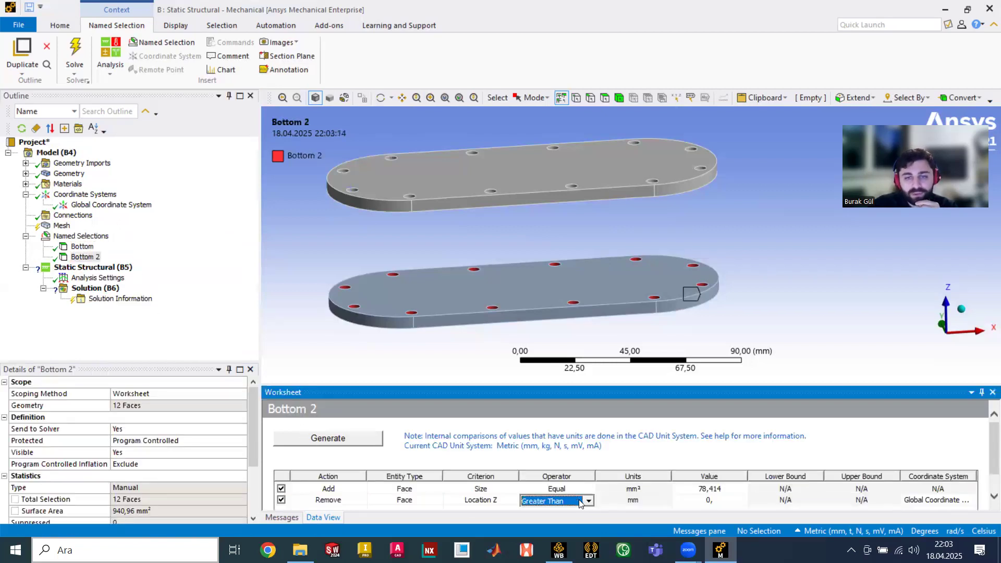
pyautogui.click(588, 502)
pyautogui.click(537, 438)
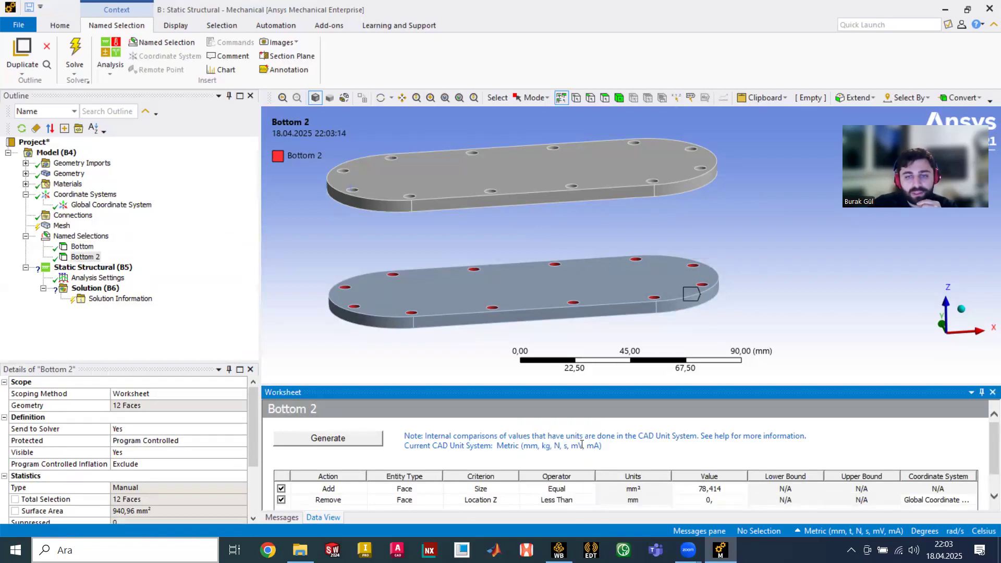
pyautogui.click(348, 442)
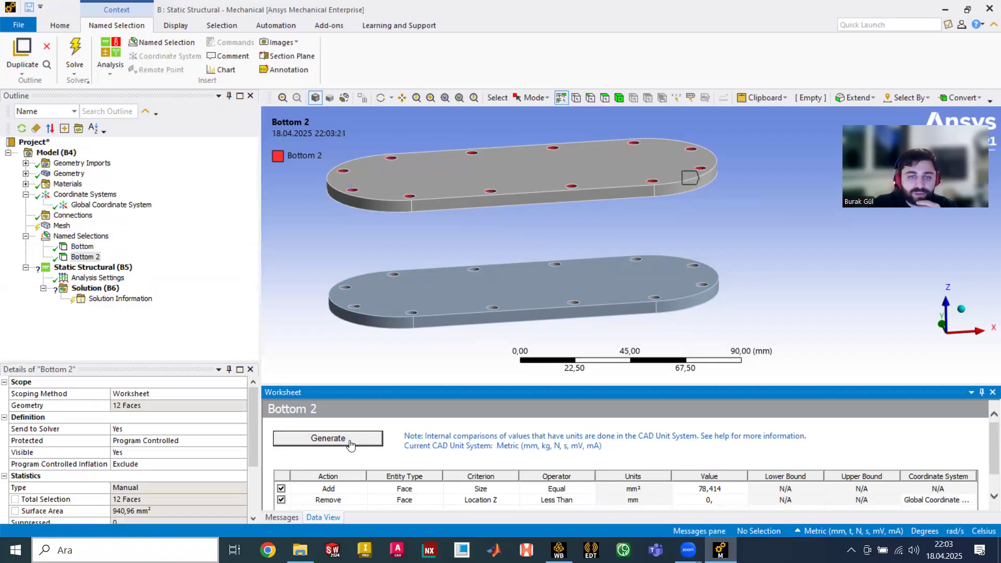
pyautogui.moveTo(465, 271); pyautogui.dragTo(551, 224, button='middle')
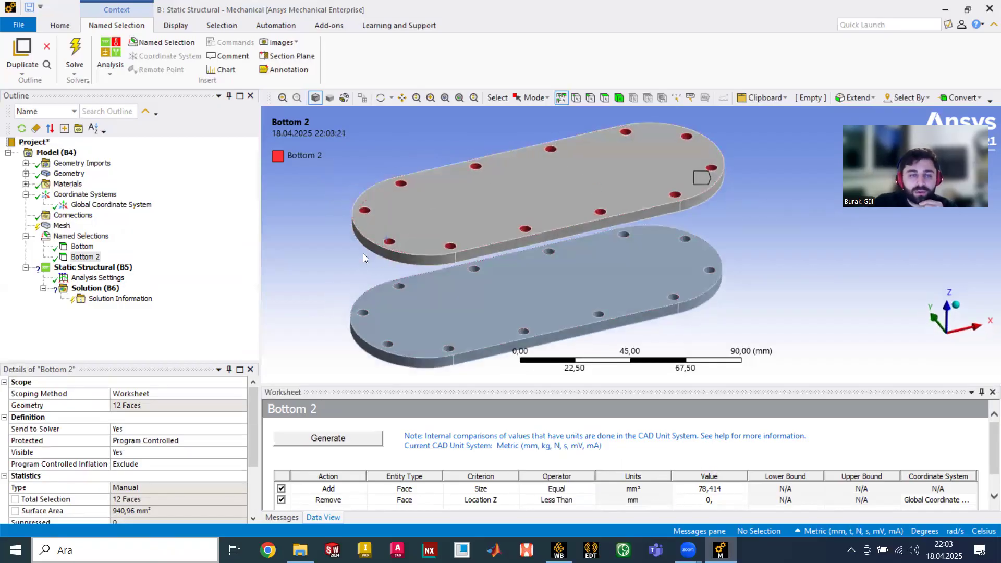
# - Rename the copied selection 'Bottom 2' to 'Upper'
pyautogui.rightClick(99, 260)
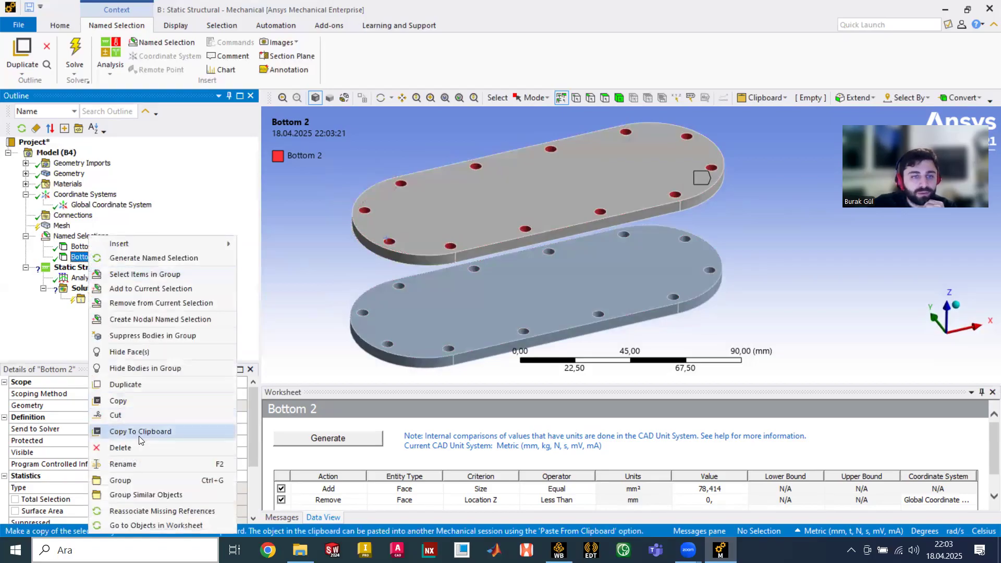
pyautogui.click(135, 462)
pyautogui.write('Upper')
pyautogui.press('Return')
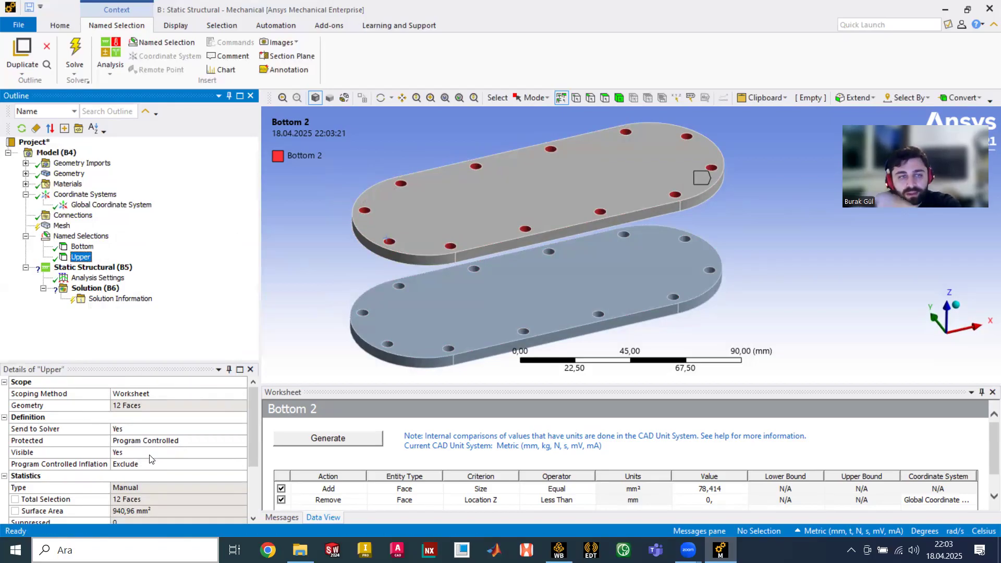
pyautogui.click(288, 265)
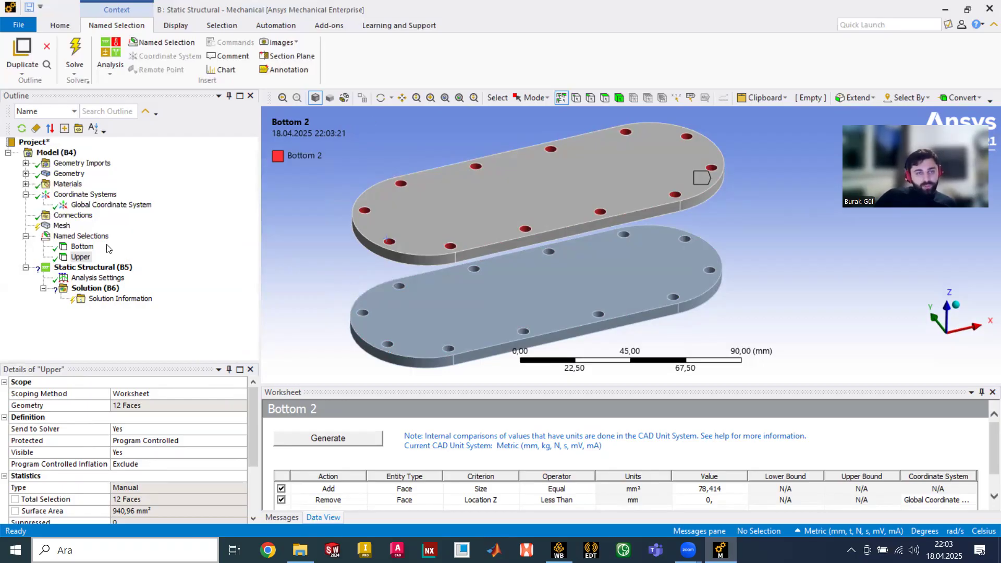
# - Insert a body-to-body beam connection under the model's Connections
pyautogui.click(92, 268)
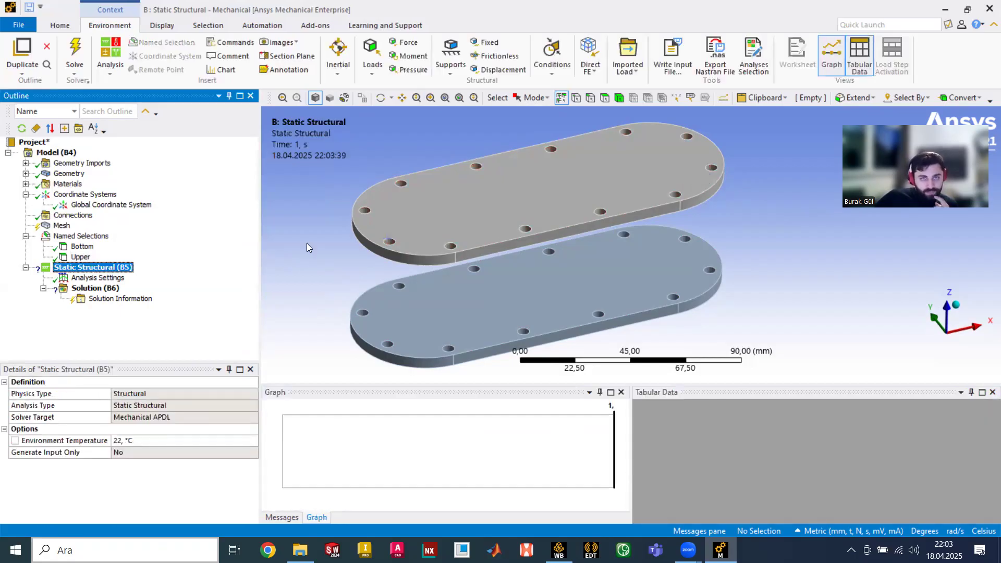
pyautogui.click(81, 217)
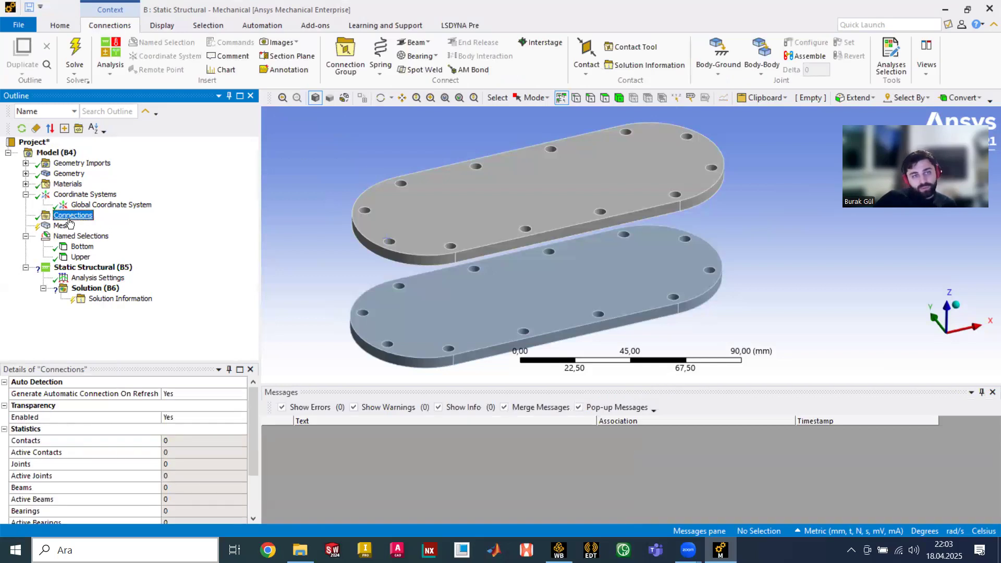
pyautogui.click(417, 43)
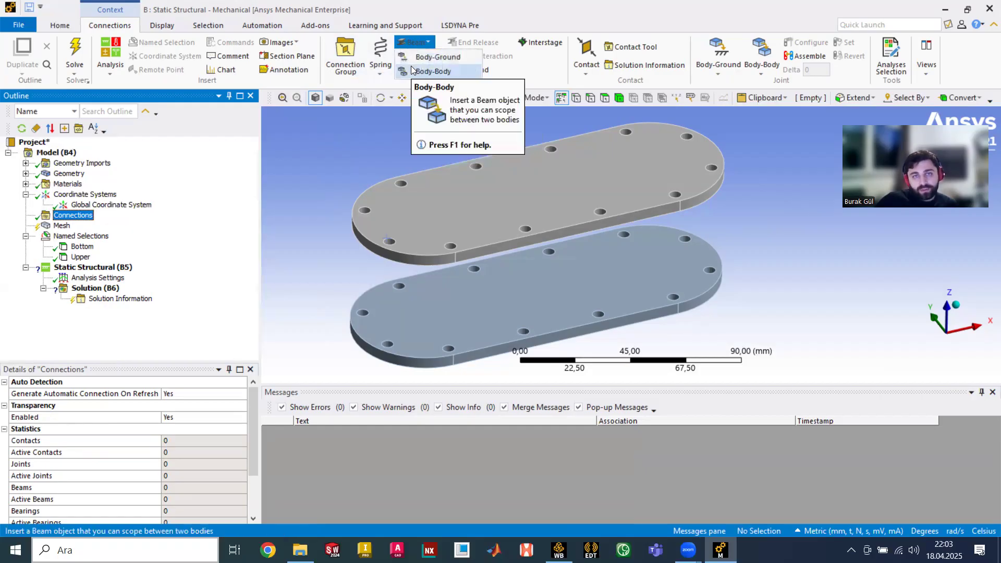
pyautogui.click(411, 68)
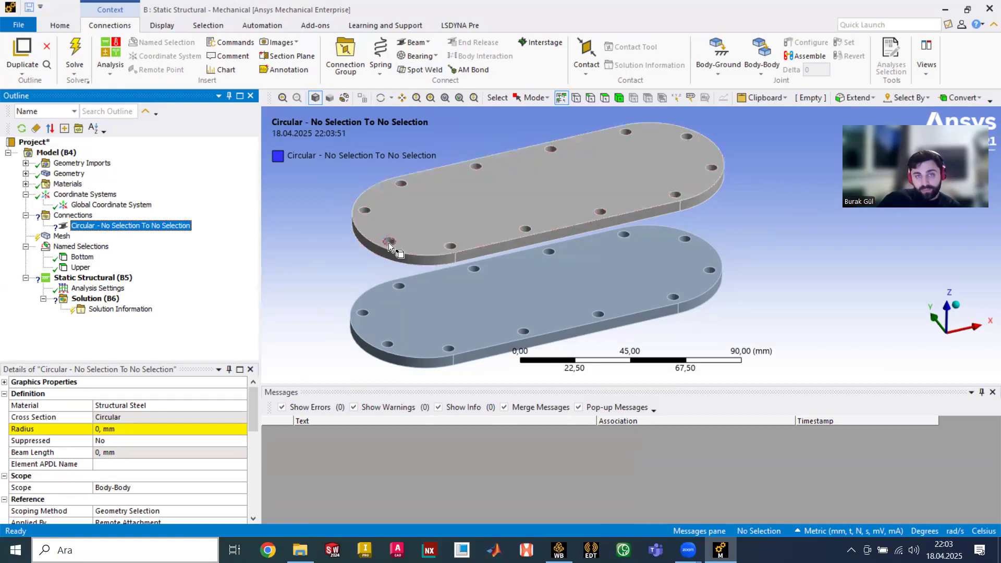
# - Select an upper-plate hole's cylindrical face using face selection mode
pyautogui.scroll(3, 389, 243)
pyautogui.scroll(-4, 363, 243)
pyautogui.scroll(1, 357, 256)
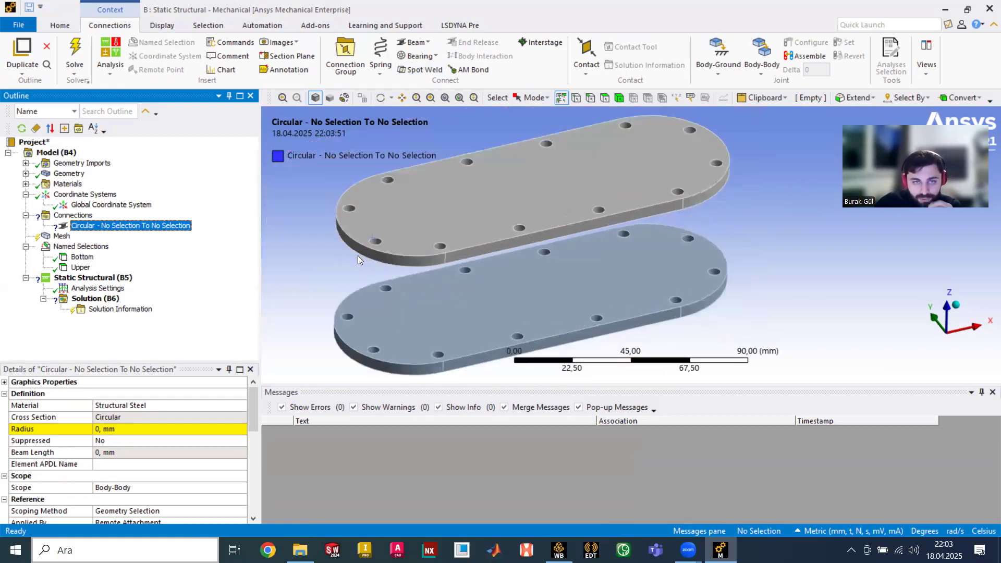
pyautogui.keyDown('ctrl'); pyautogui.moveTo(352, 262); pyautogui.dragTo(473, 223, button='middle'); pyautogui.keyUp('ctrl')
pyautogui.scroll(2, 474, 215)
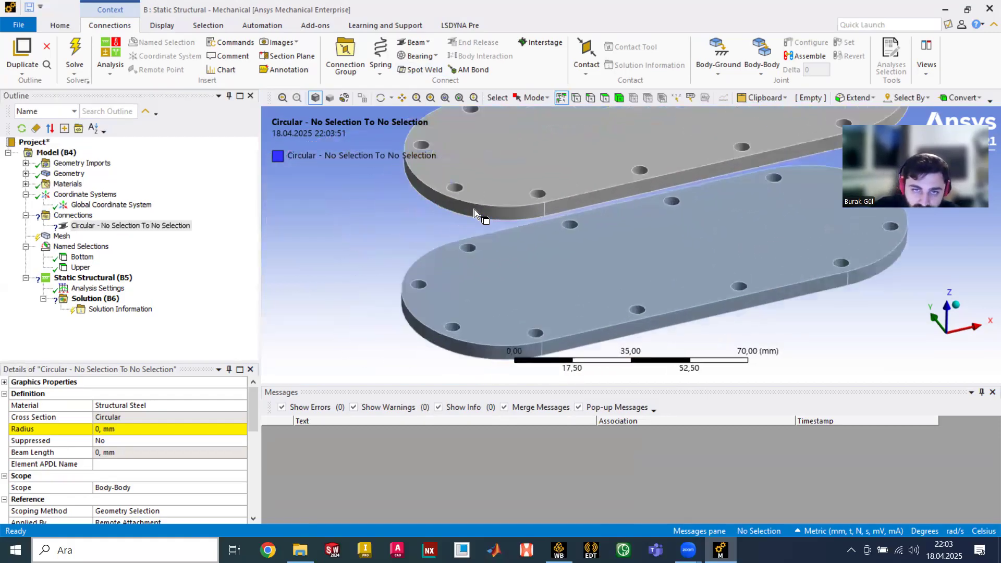
pyautogui.click(455, 189)
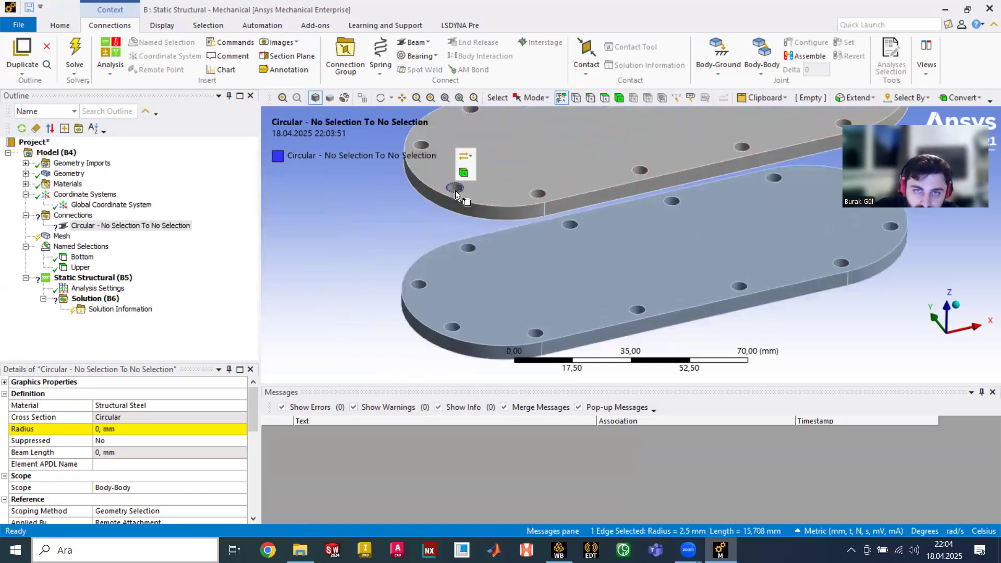
pyautogui.click(604, 97)
pyautogui.click(456, 189)
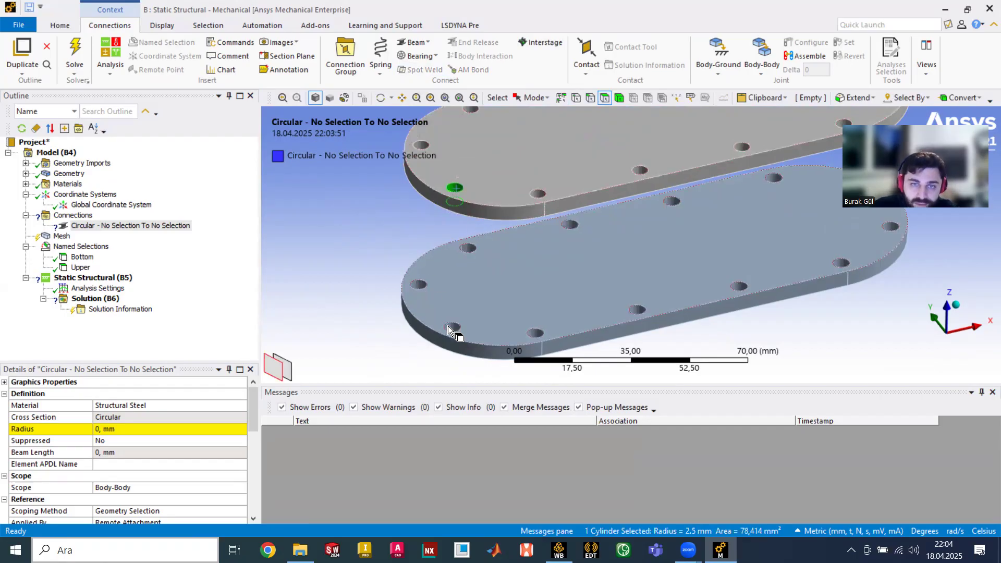
pyautogui.click(449, 327)
pyautogui.click(455, 187)
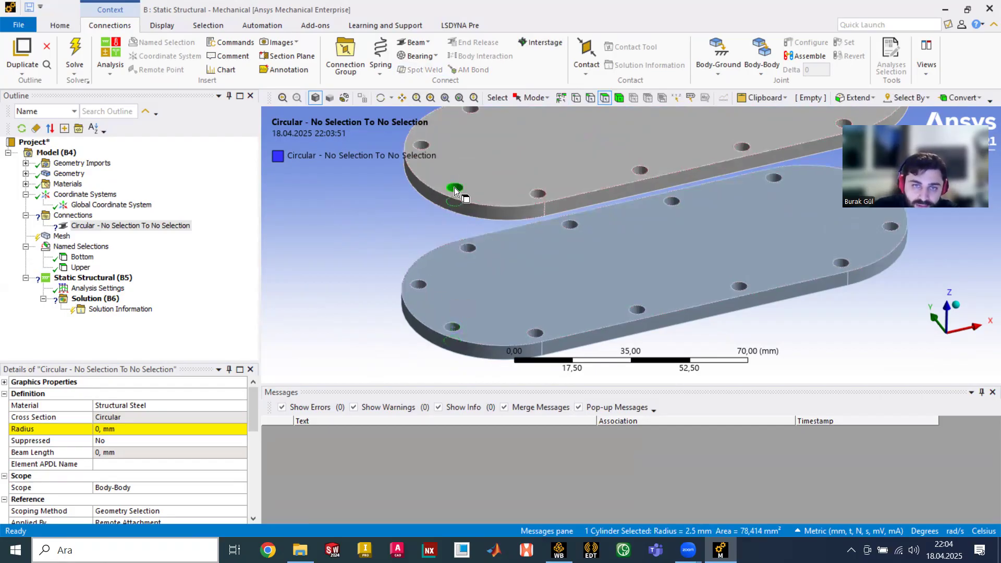
# - Edit the beam radius and assign the top-plate hole face as the Reference scope
pyautogui.click(131, 428)
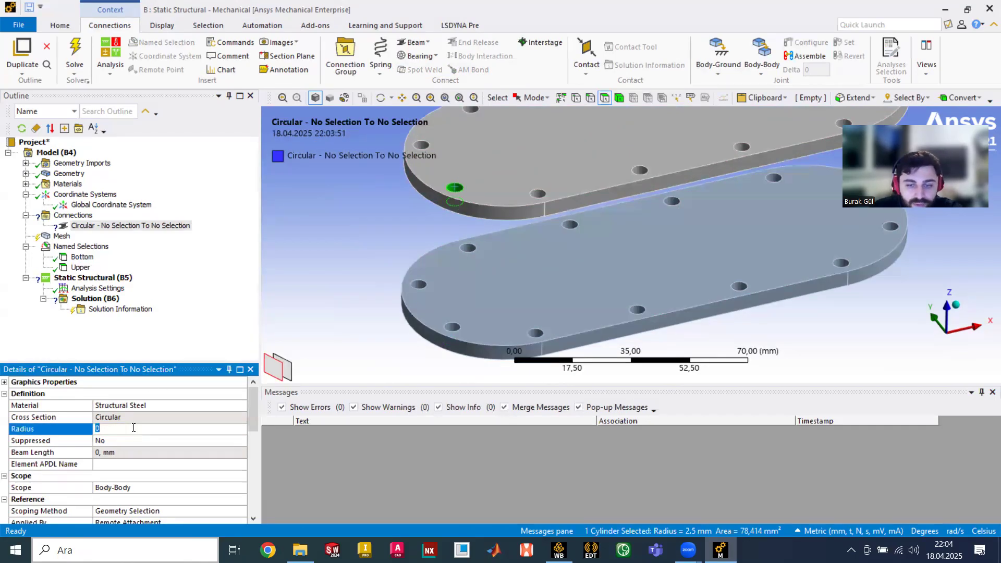
pyautogui.write('1')
pyautogui.press('Return')
pyautogui.scroll(-3, 108, 441)
pyautogui.click(112, 463)
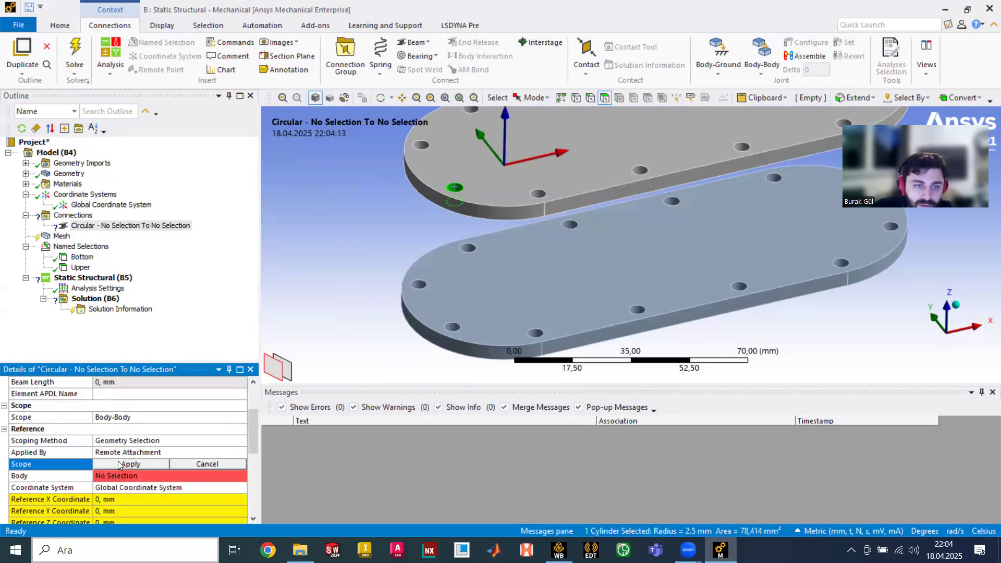
pyautogui.click(455, 191)
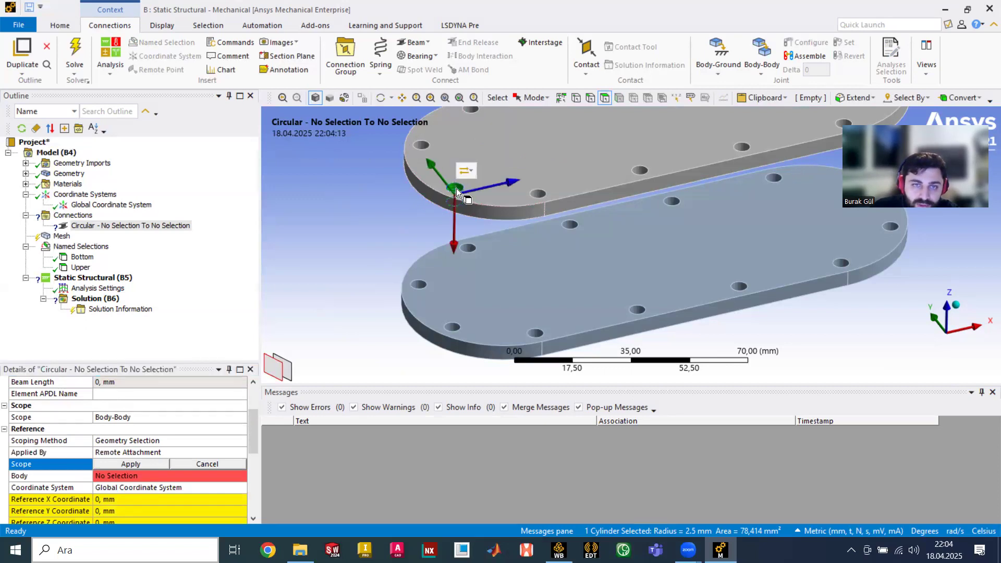
pyautogui.click(150, 464)
# - Assign the matching bottom-plate hole face as the beam's Mobile scope
pyautogui.scroll(-7, 139, 463)
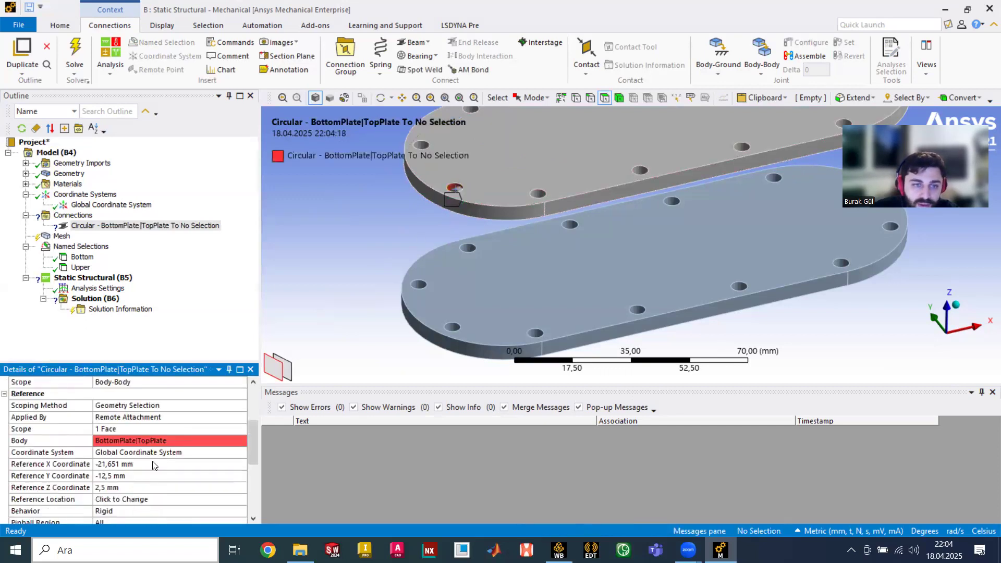
pyautogui.click(128, 464)
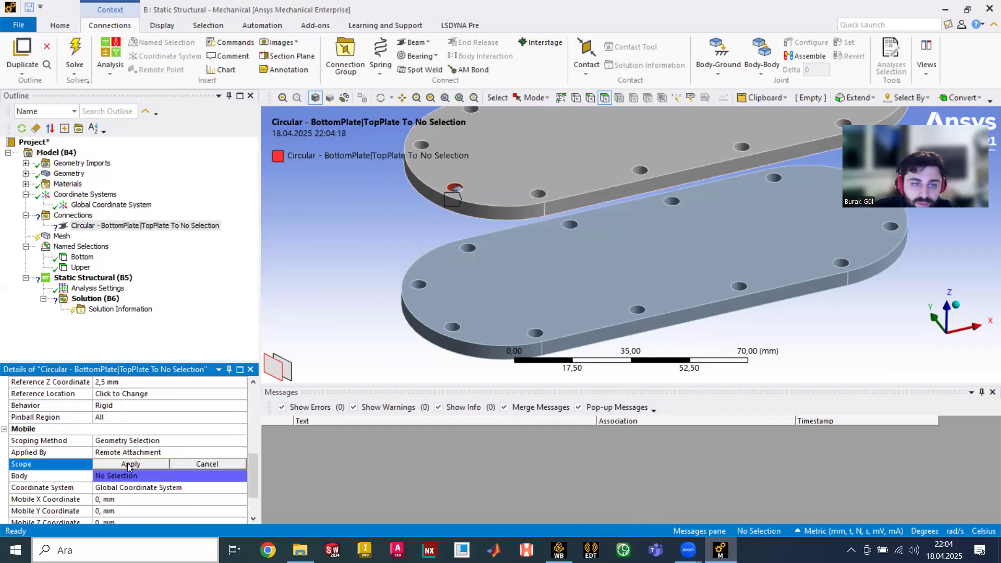
pyautogui.click(454, 327)
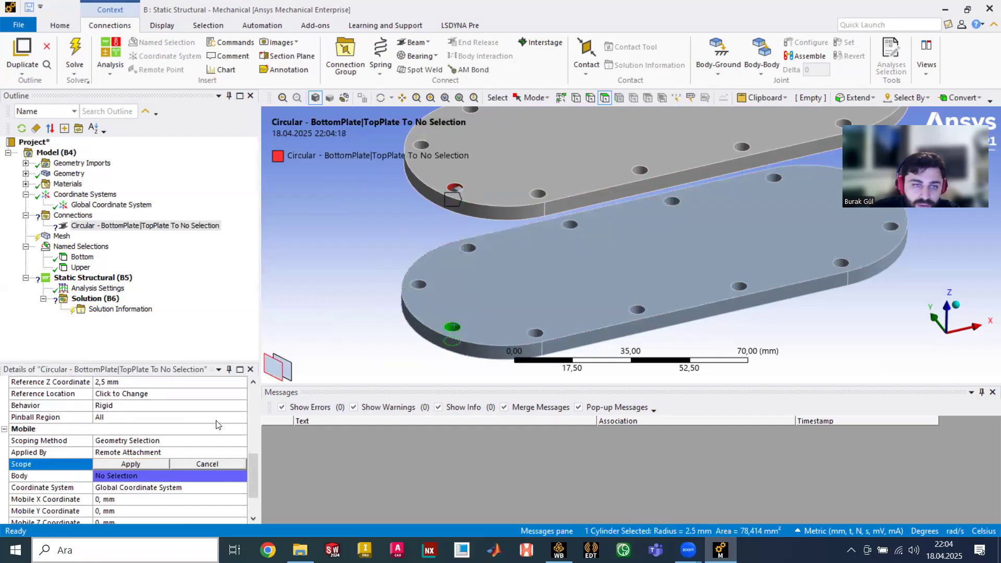
pyautogui.click(137, 464)
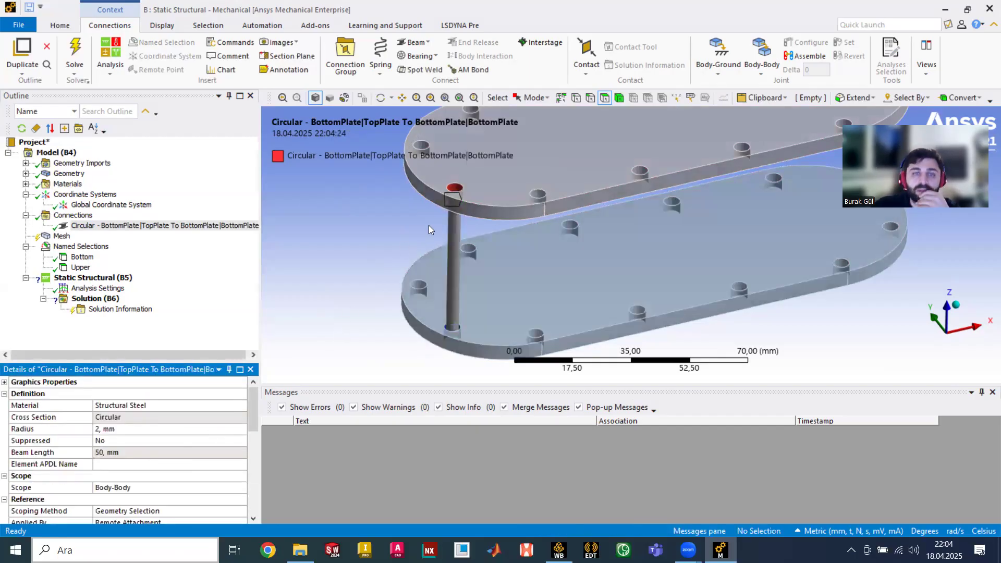
pyautogui.scroll(-2, 443, 255)
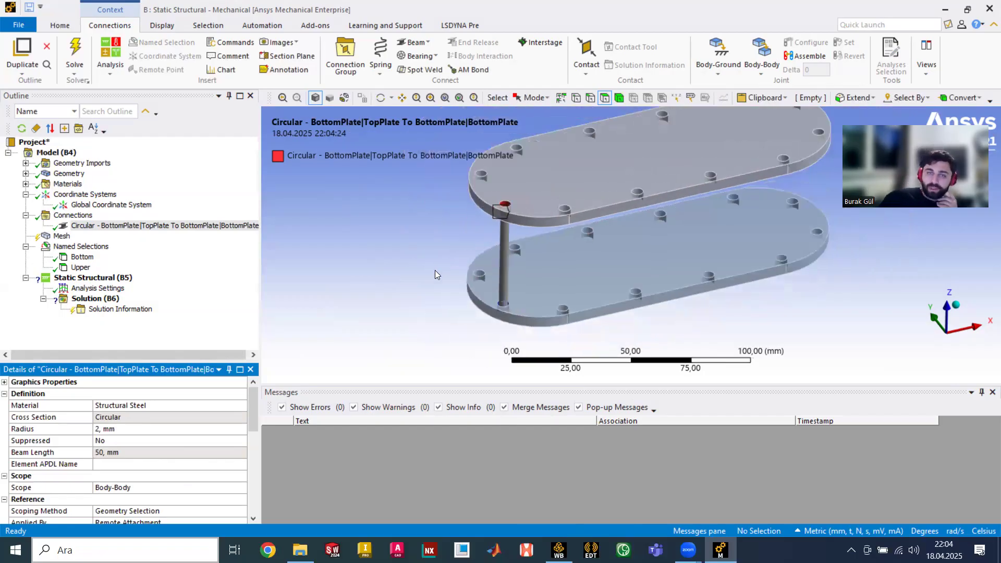
pyautogui.scroll(-2, 470, 256)
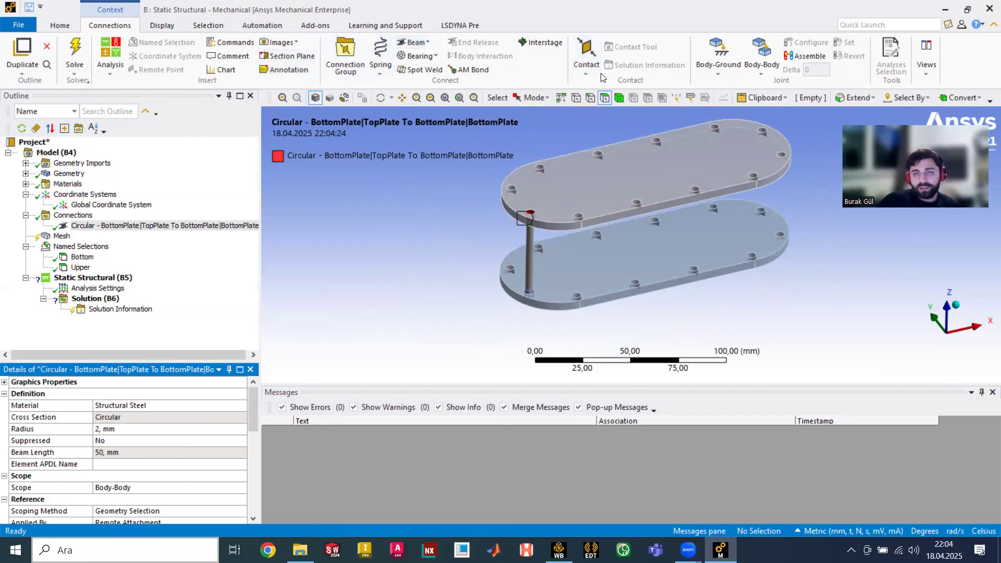
# - Select the circular beam connection and open Object Generator via a Quick Launch search for 'object'
pyautogui.click(65, 25)
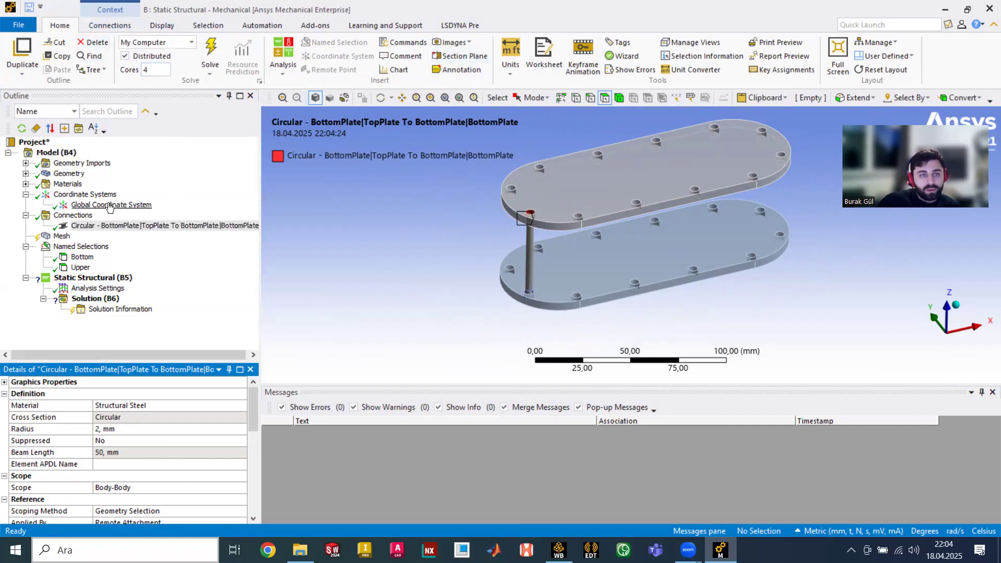
pyautogui.click(80, 229)
pyautogui.click(96, 226)
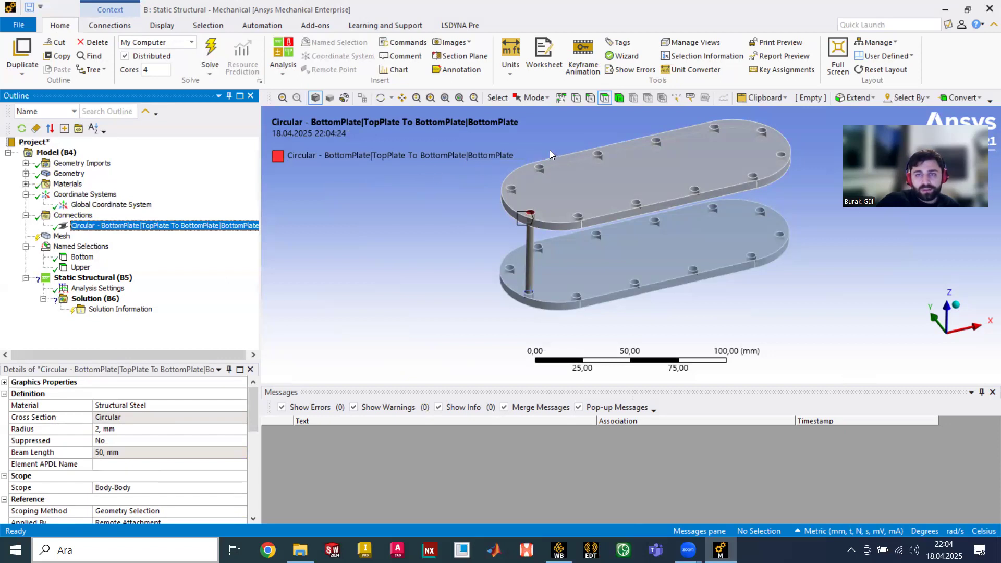
pyautogui.click(882, 24)
pyautogui.write('o')
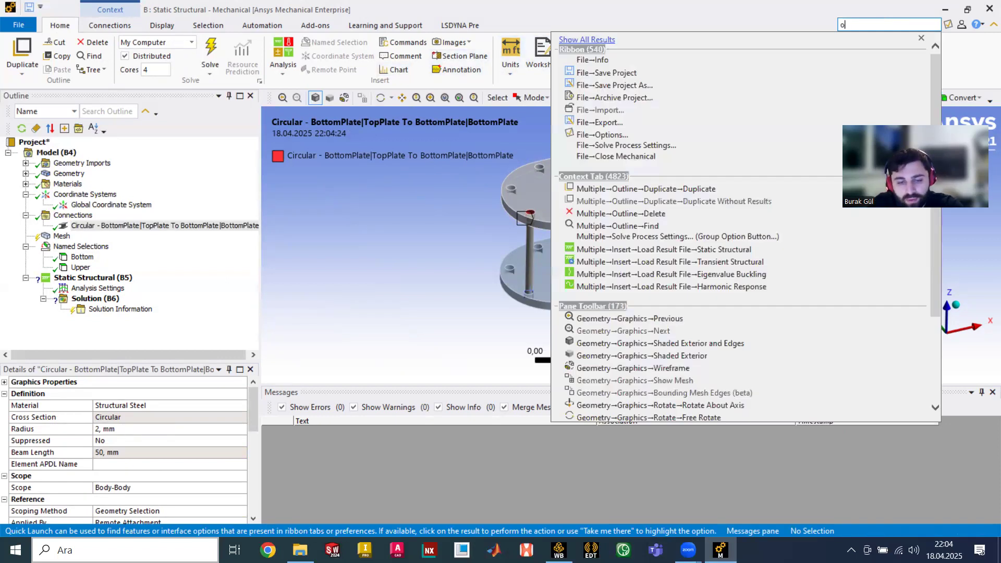
pyautogui.write('bject')
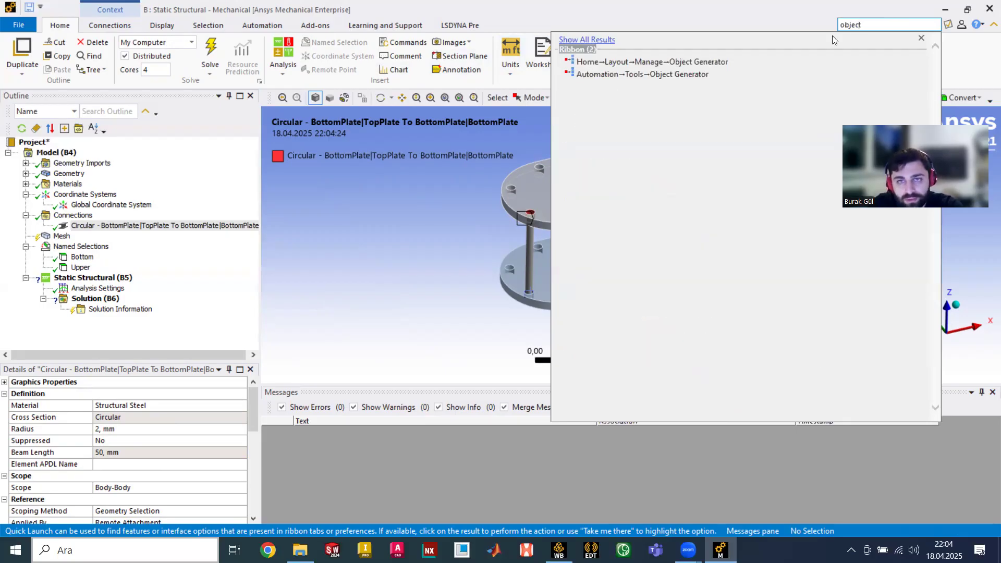
pyautogui.moveTo(735, 80)
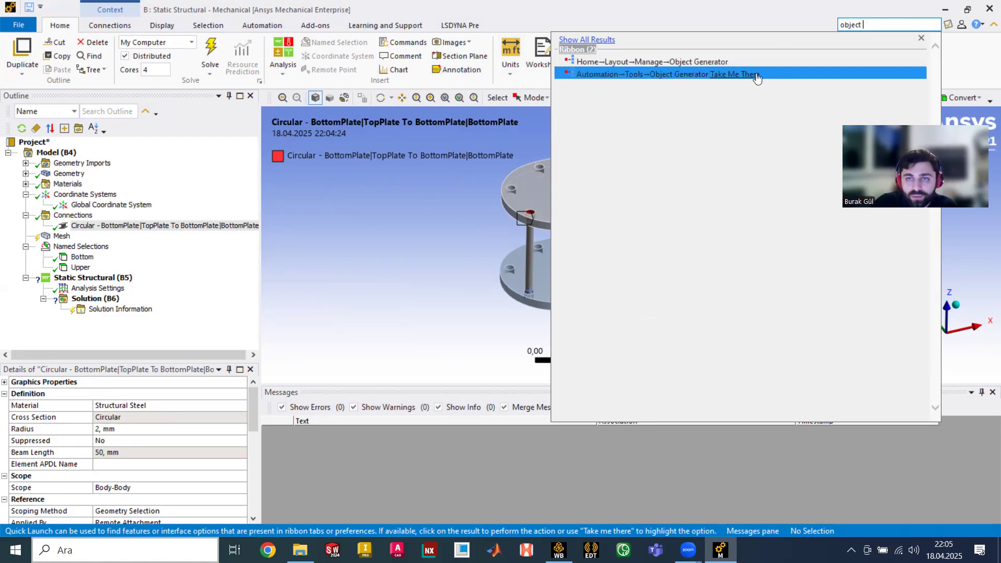
pyautogui.click(756, 75)
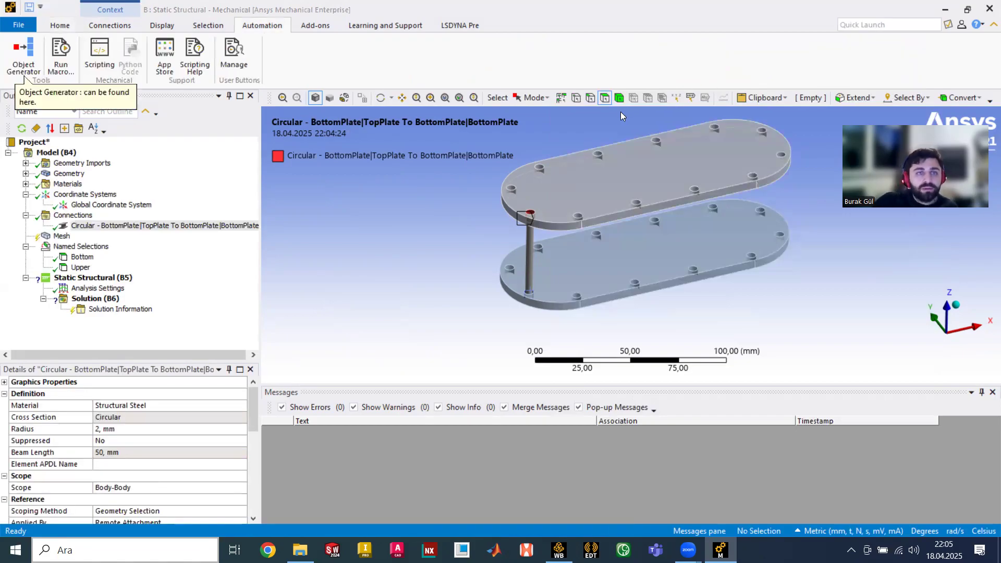
pyautogui.click(26, 57)
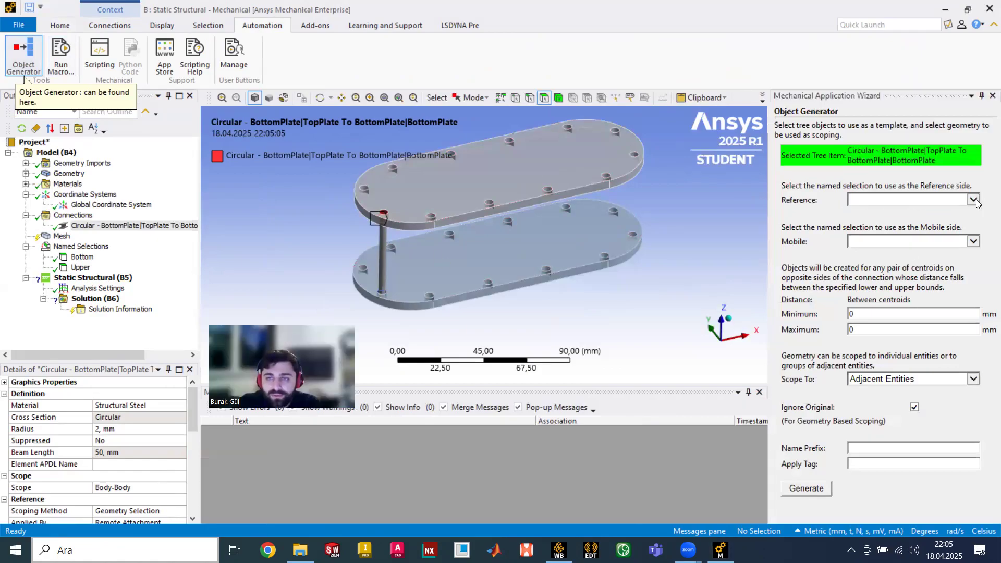
# - Set the Object Generator's Reference to Upper and Mobile to Bottom
pyautogui.click(971, 201)
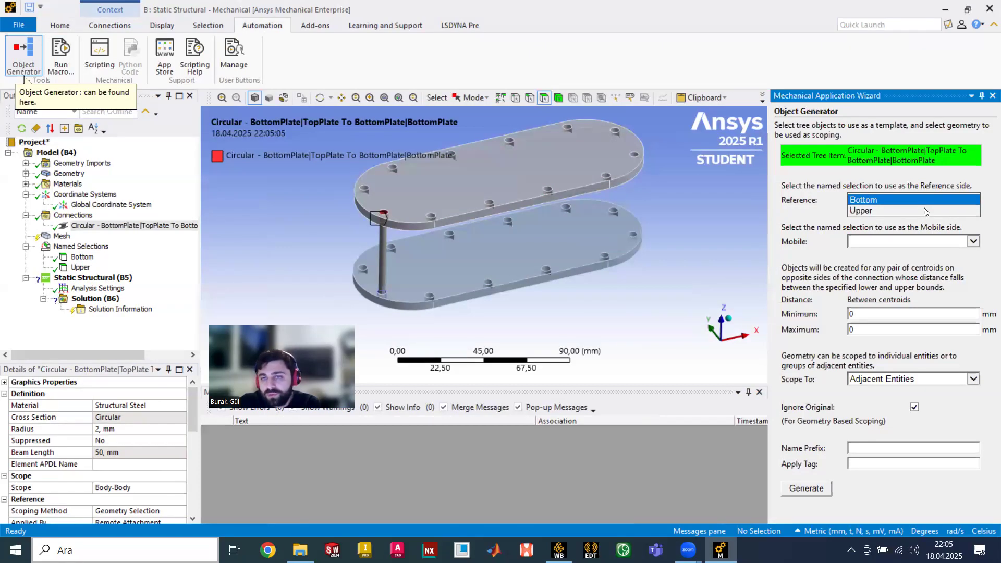
pyautogui.click(964, 210)
pyautogui.click(972, 241)
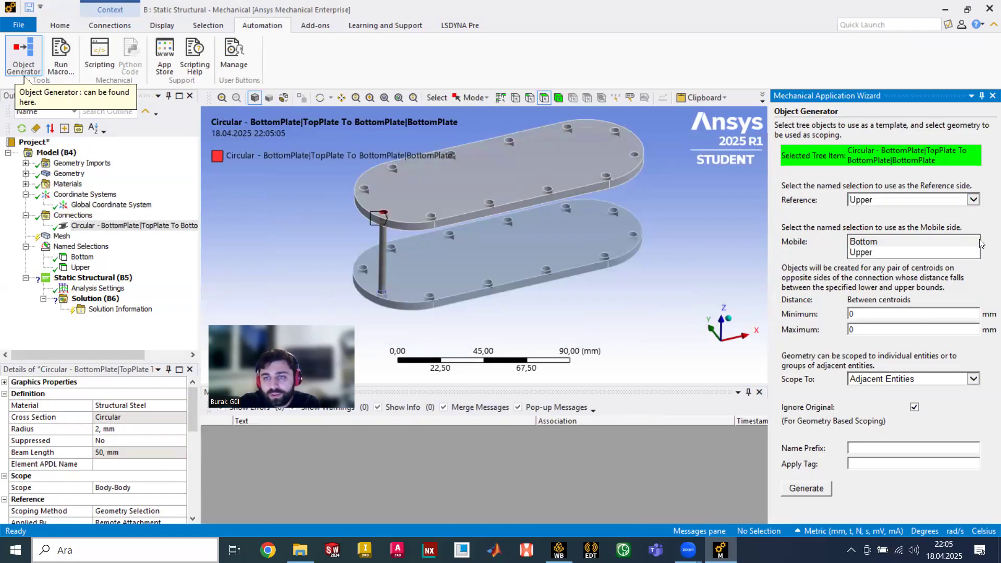
pyautogui.click(962, 252)
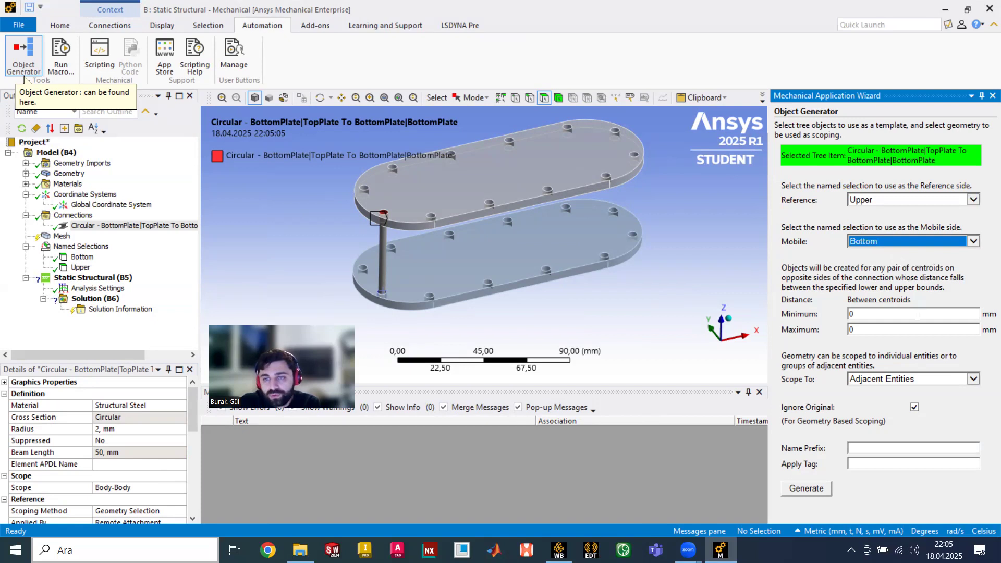
pyautogui.press('Tab')
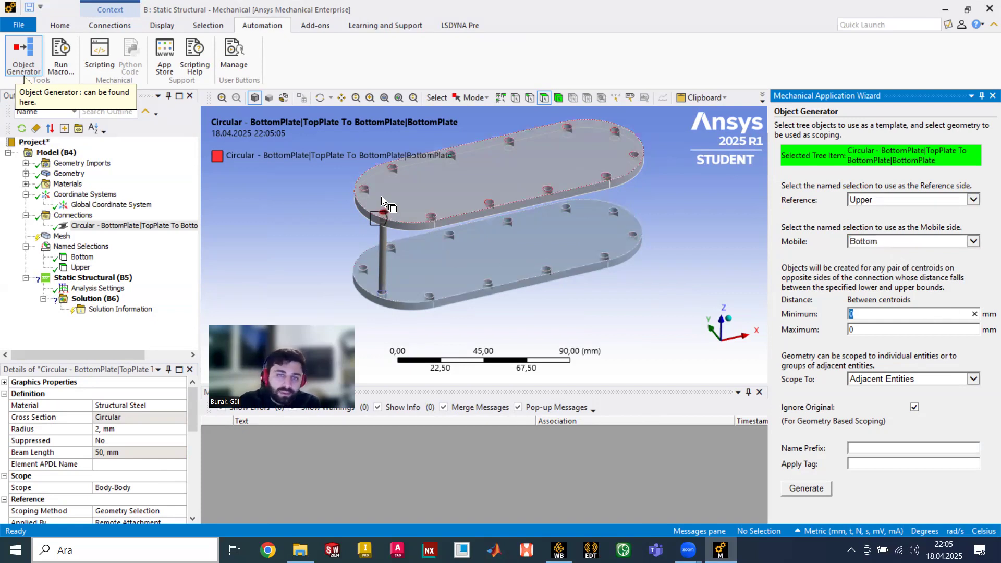
pyautogui.press('1')
pyautogui.moveTo(384, 297); pyautogui.dragTo(406, 276, button='middle')
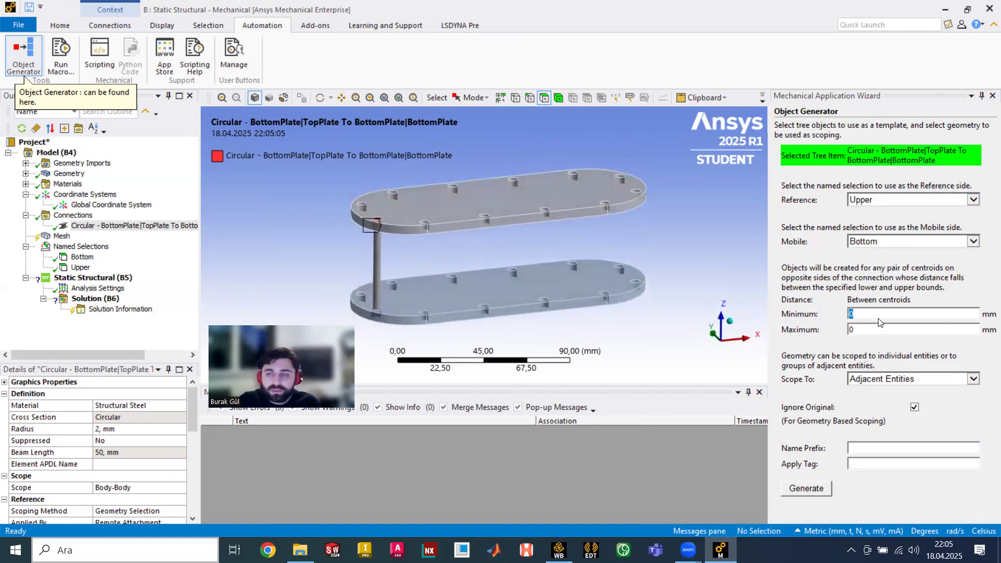
pyautogui.press('1')
pyautogui.press('0')
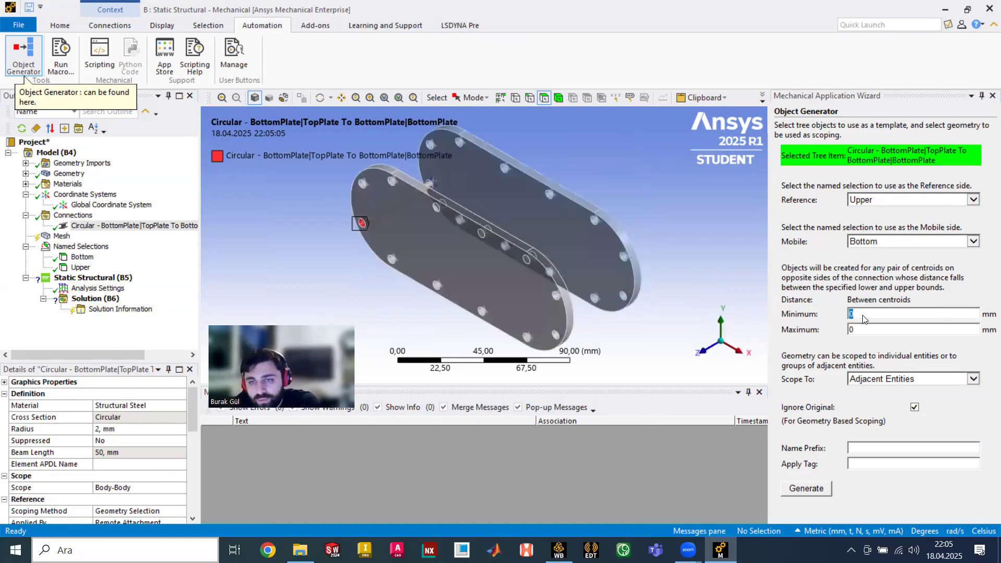
pyautogui.moveTo(749, 299); pyautogui.dragTo(870, 231, button='middle')
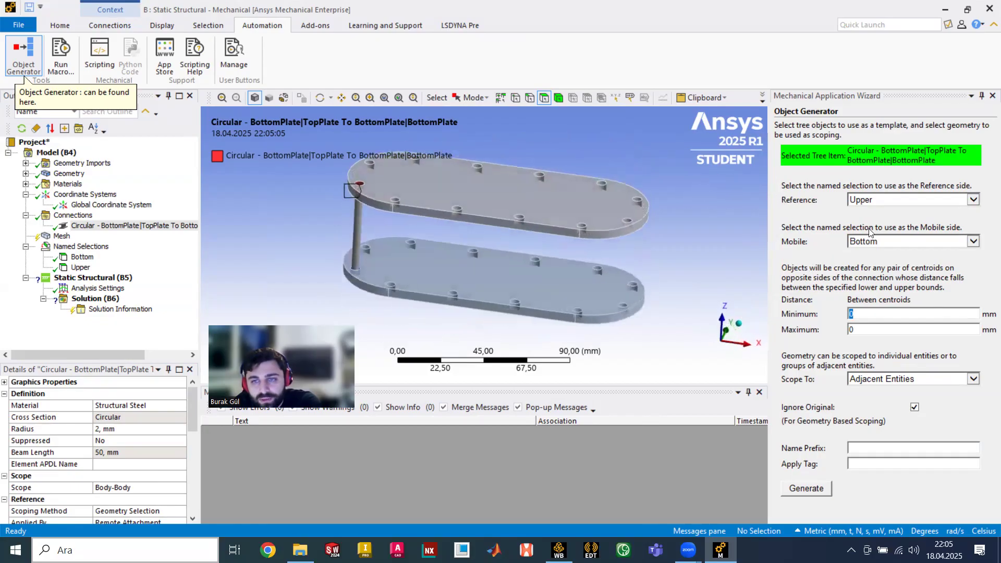
# - Enter minimum distance 45, scope to Adjacent Entities, and generate beams for all matching hole pairs
pyautogui.write('45')
pyautogui.click(892, 330)
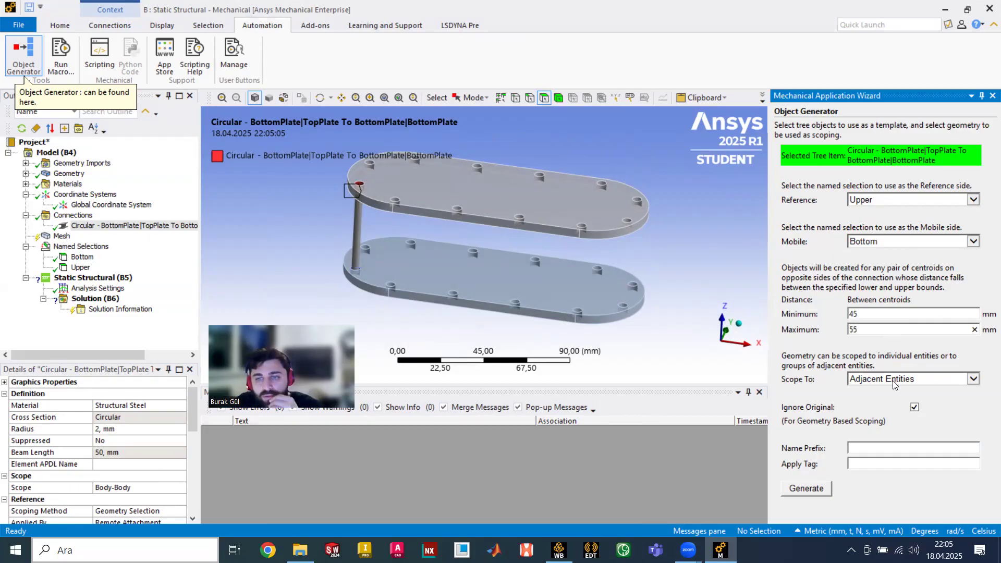
pyautogui.click(913, 380)
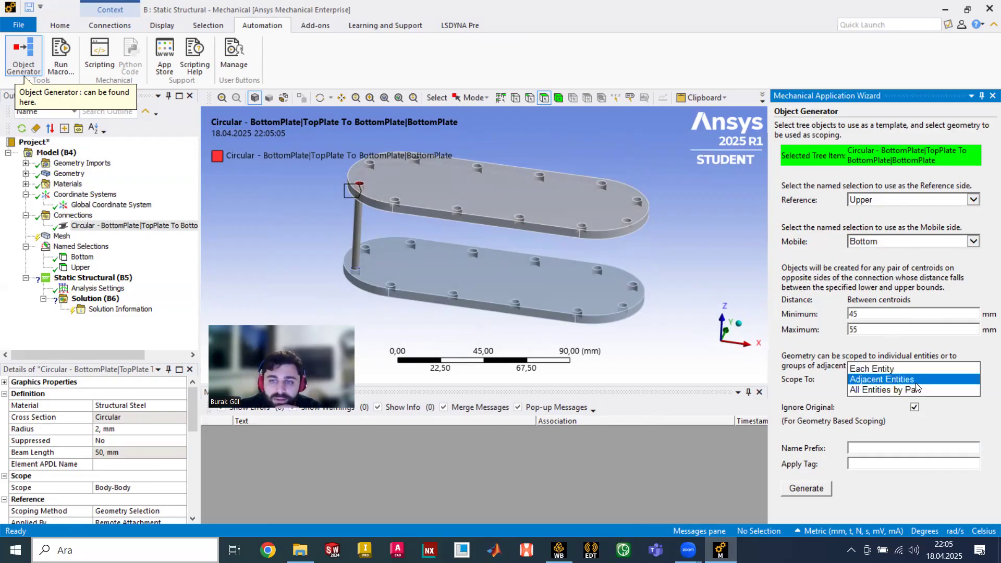
pyautogui.click(820, 396)
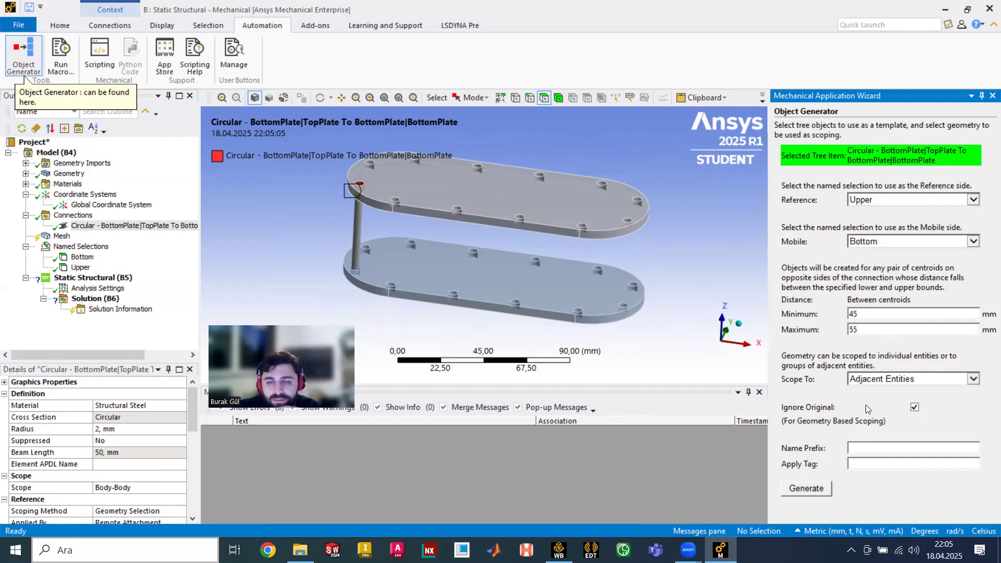
pyautogui.click(816, 489)
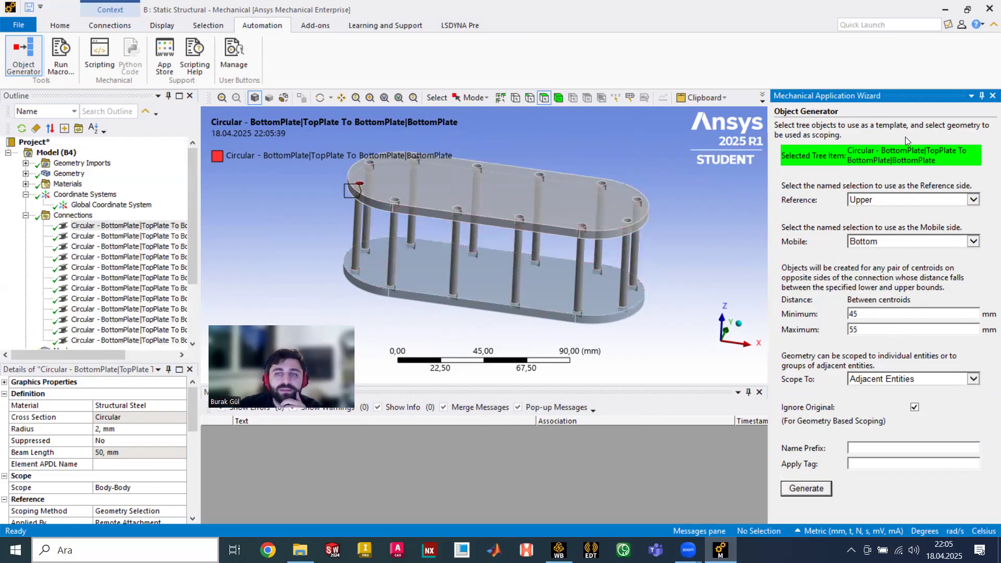
pyautogui.click(993, 96)
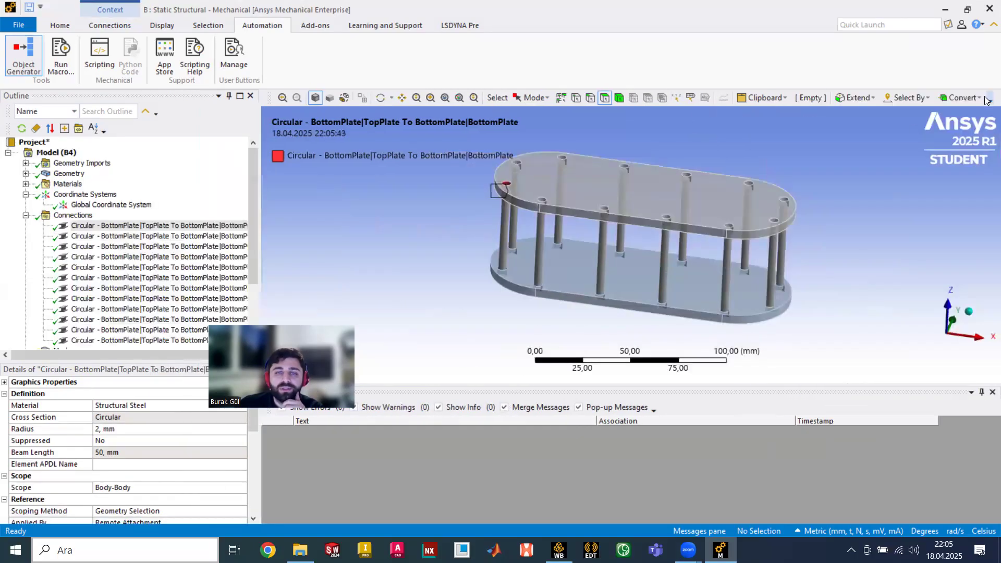
pyautogui.moveTo(599, 281); pyautogui.dragTo(694, 291, button='middle')
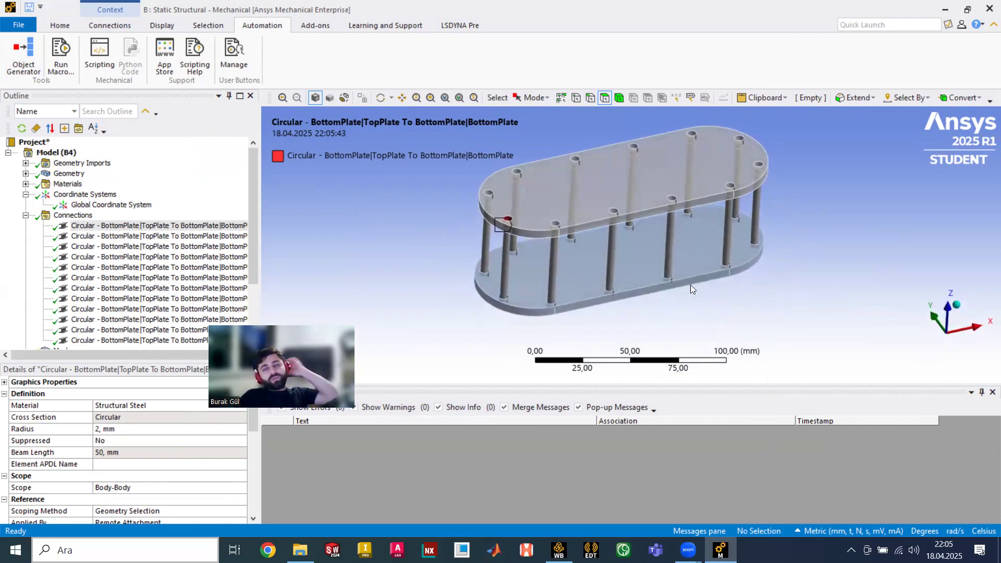
pyautogui.moveTo(665, 266); pyautogui.dragTo(647, 261, button='middle')
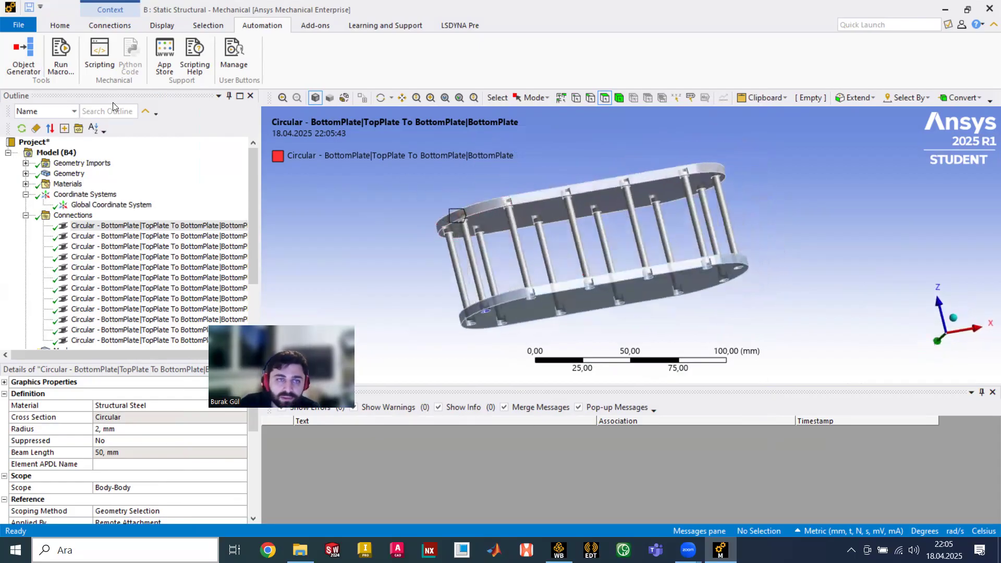
pyautogui.scroll(-3, 84, 208)
pyautogui.scroll(3, 84, 209)
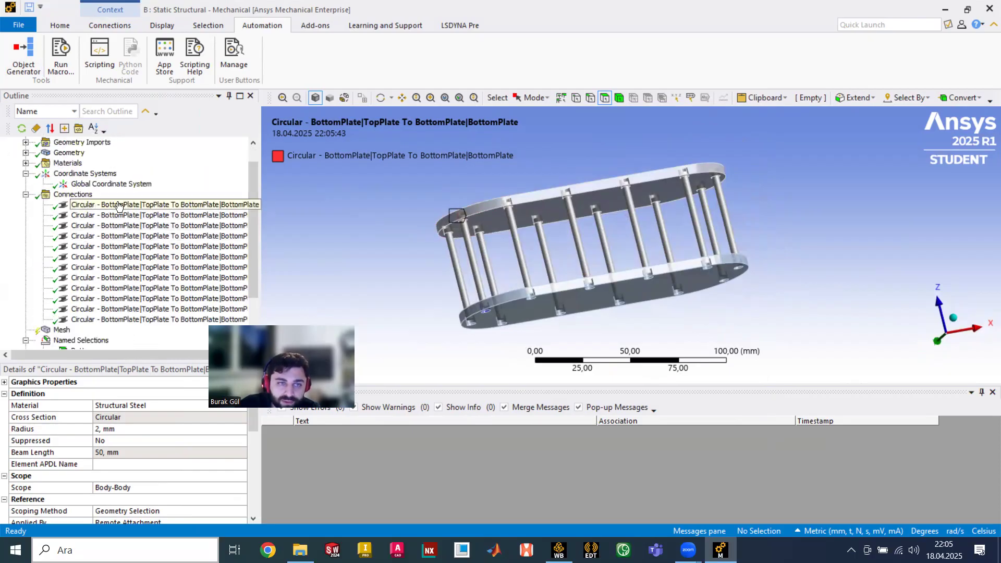
pyautogui.click(119, 205)
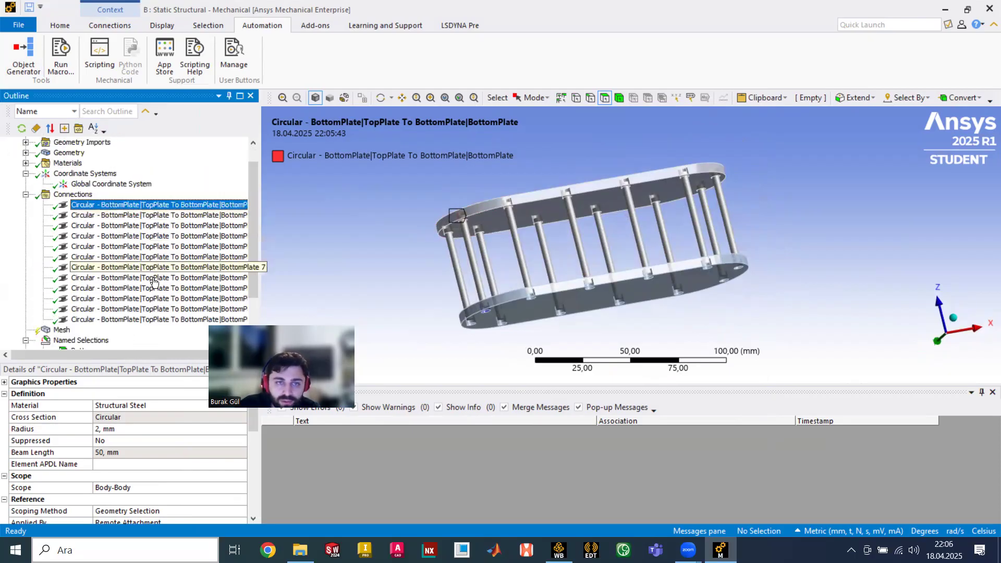
pyautogui.click(135, 319)
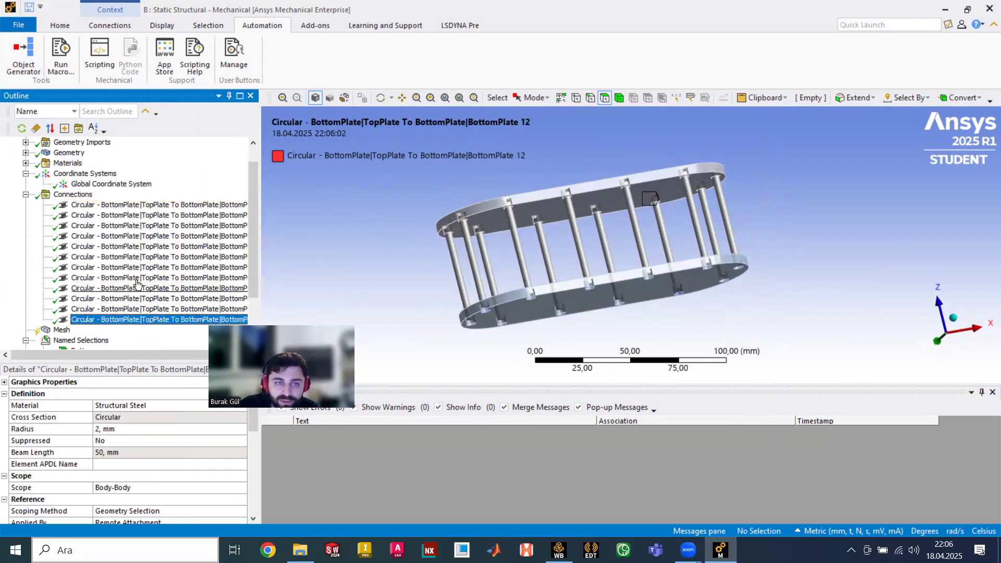
pyautogui.keyDown('shift'); pyautogui.click(131, 215); pyautogui.keyUp('shift')
pyautogui.moveTo(574, 250); pyautogui.dragTo(547, 235, button='middle')
pyautogui.click(121, 237)
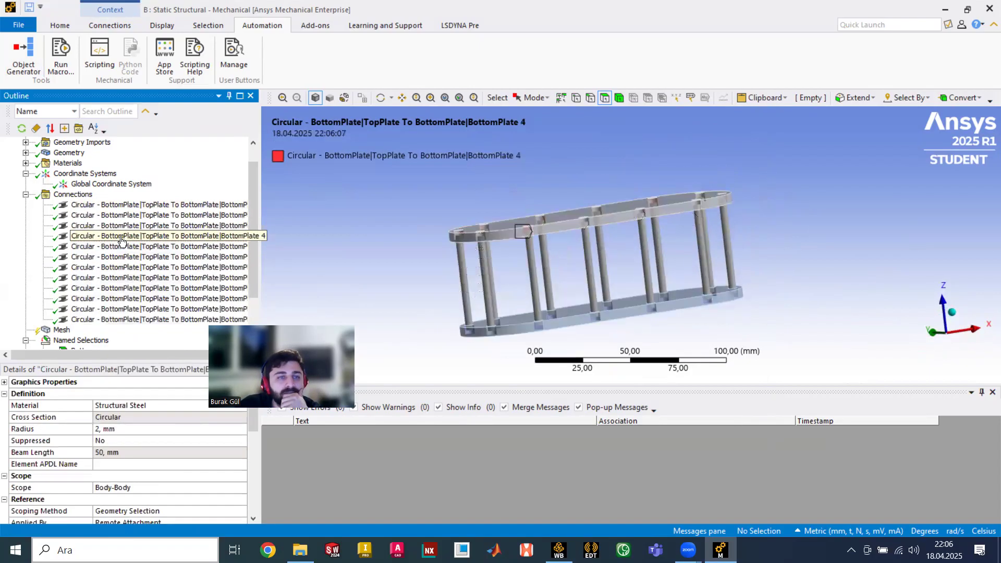
pyautogui.scroll(-2, 120, 239)
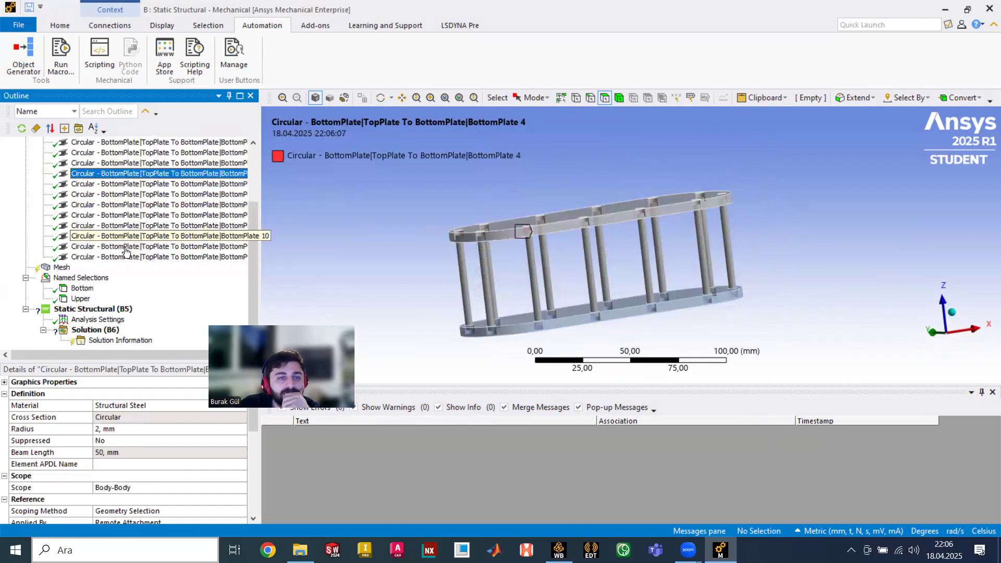
# - Add a Fixed Support on the bottom plate's four side faces using Extend to Limits
pyautogui.click(86, 309)
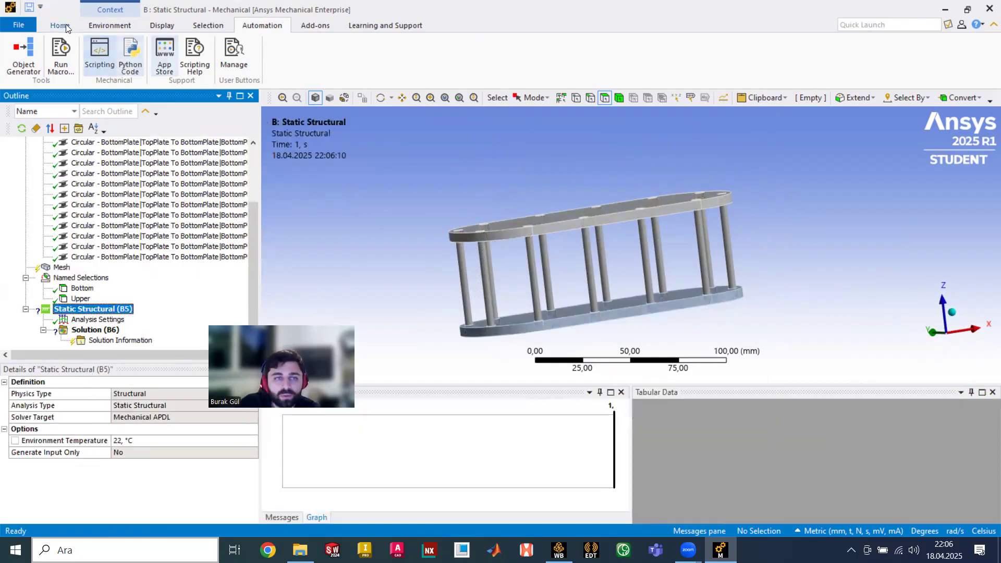
pyautogui.click(109, 25)
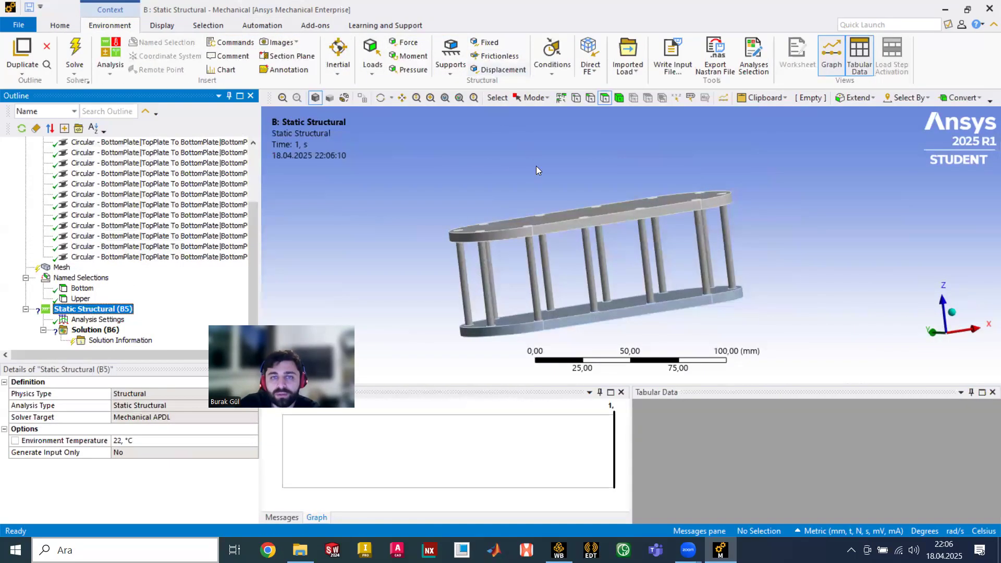
pyautogui.click(490, 42)
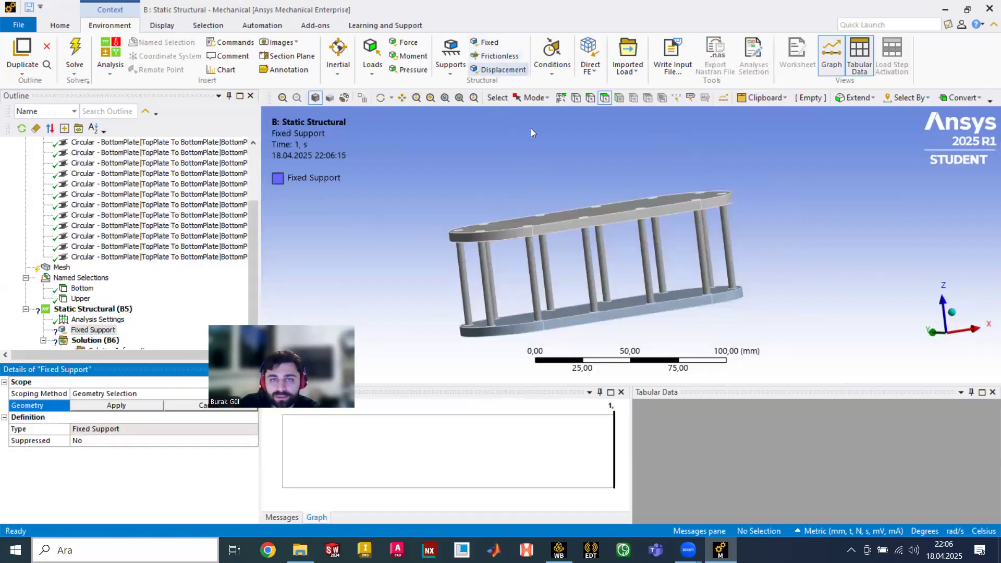
pyautogui.click(553, 326)
pyautogui.click(860, 98)
pyautogui.click(853, 127)
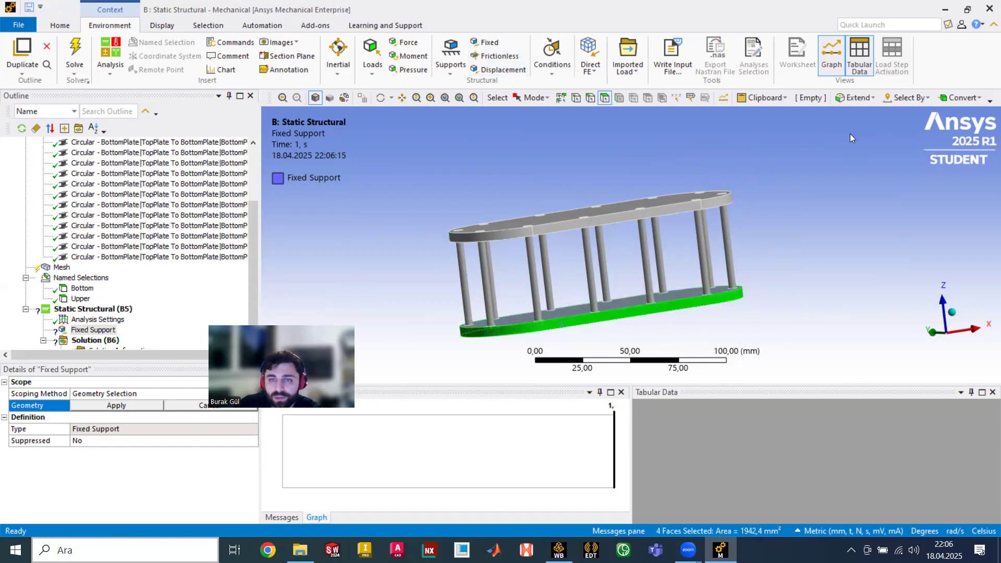
pyautogui.click(117, 405)
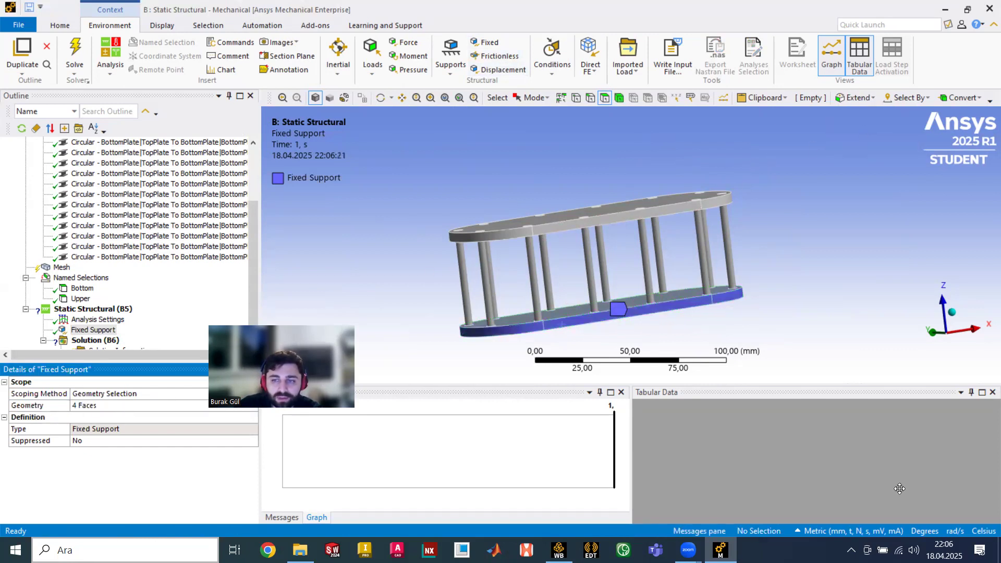
pyautogui.moveTo(282, 388); pyautogui.dragTo(900, 489)
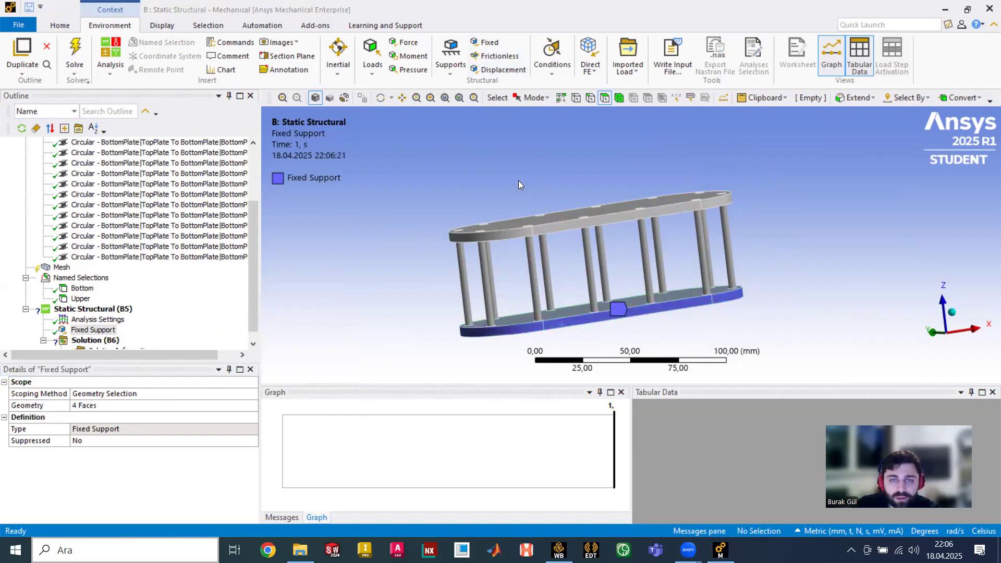
pyautogui.moveTo(528, 206); pyautogui.dragTo(506, 156, button='middle')
# - Apply a Force on the top plate's upper face defined by components, Z = −1000 N, and solve
pyautogui.click(404, 42)
pyautogui.click(579, 221)
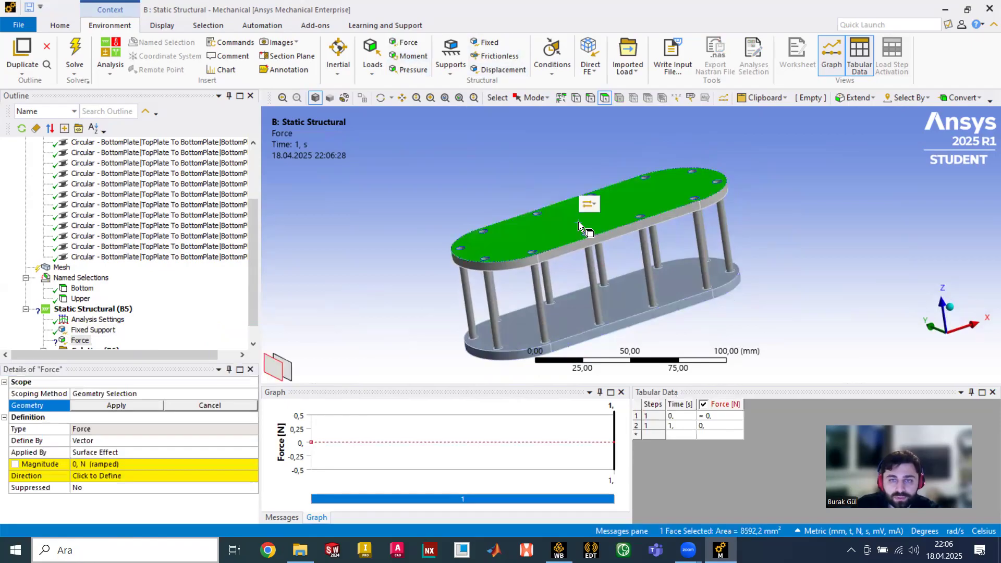
pyautogui.click(134, 406)
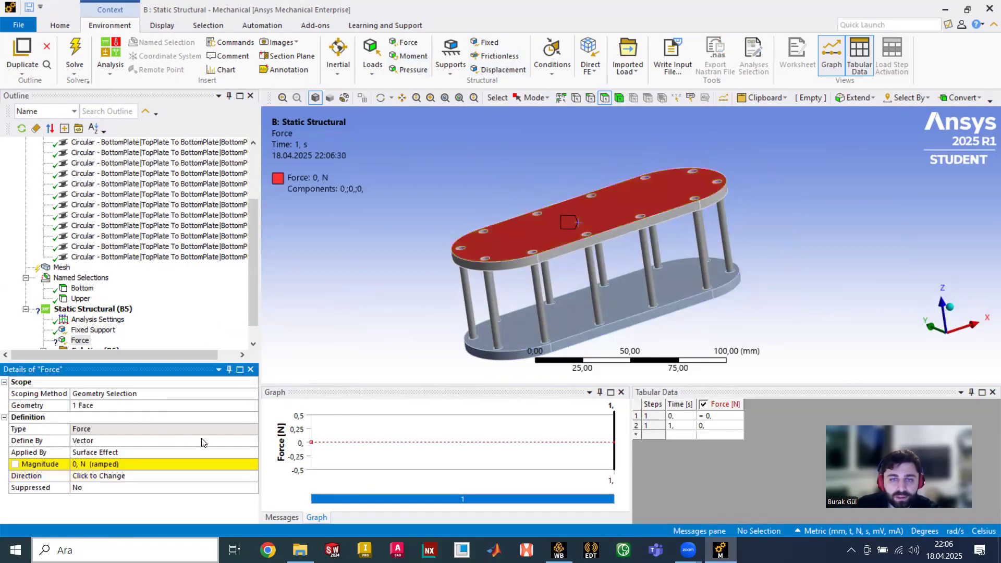
pyautogui.click(142, 441)
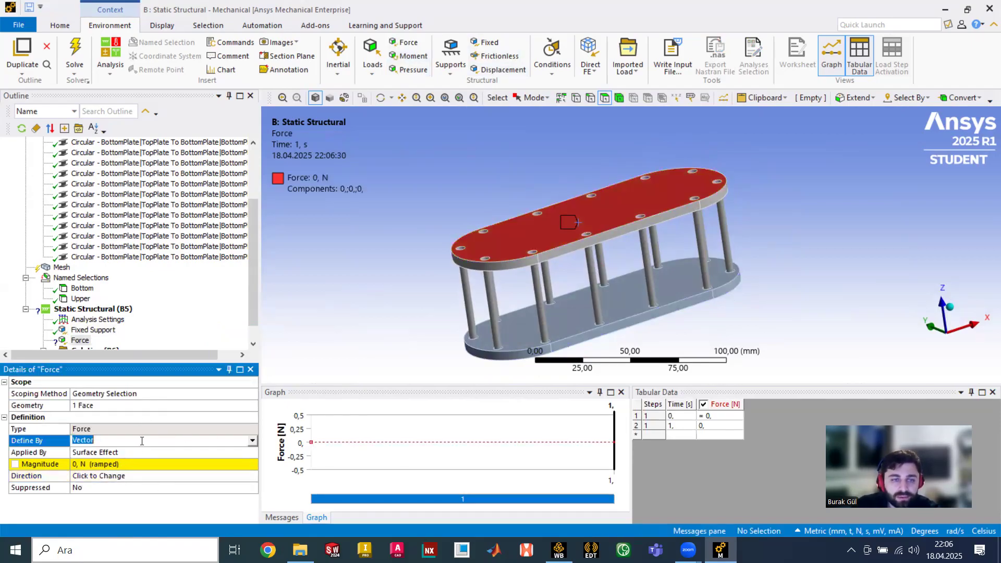
pyautogui.click(252, 442)
pyautogui.click(213, 451)
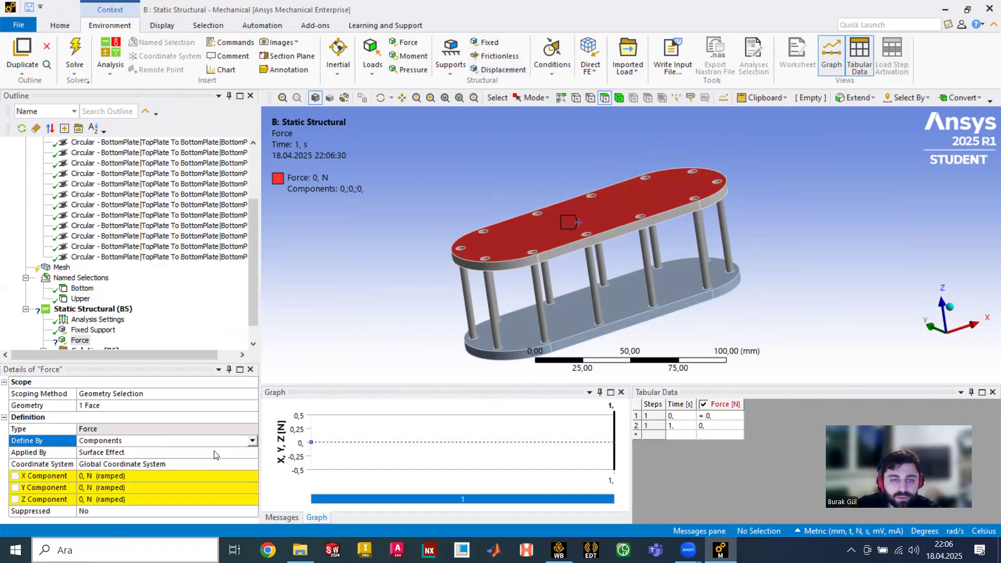
pyautogui.click(114, 496)
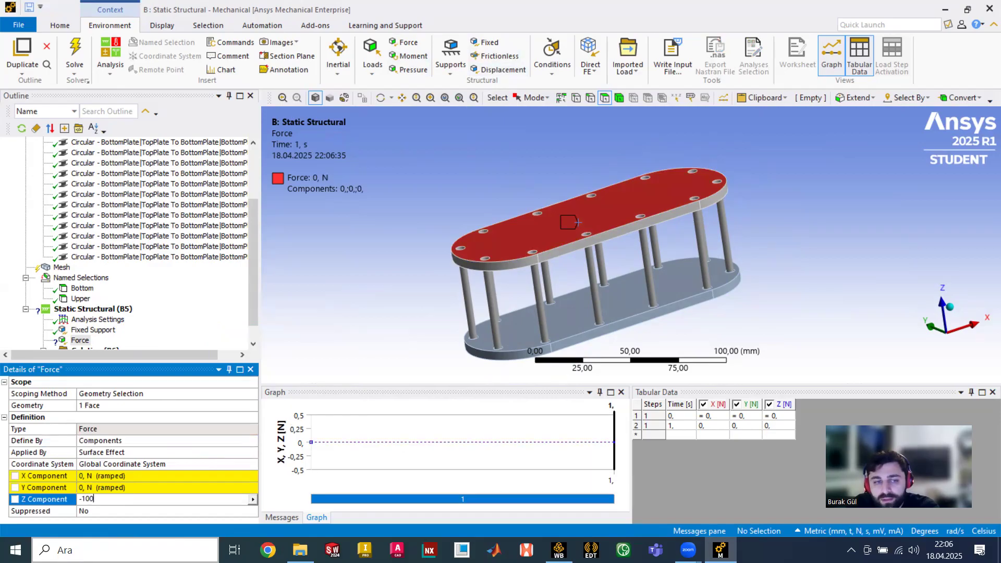
pyautogui.press('Return')
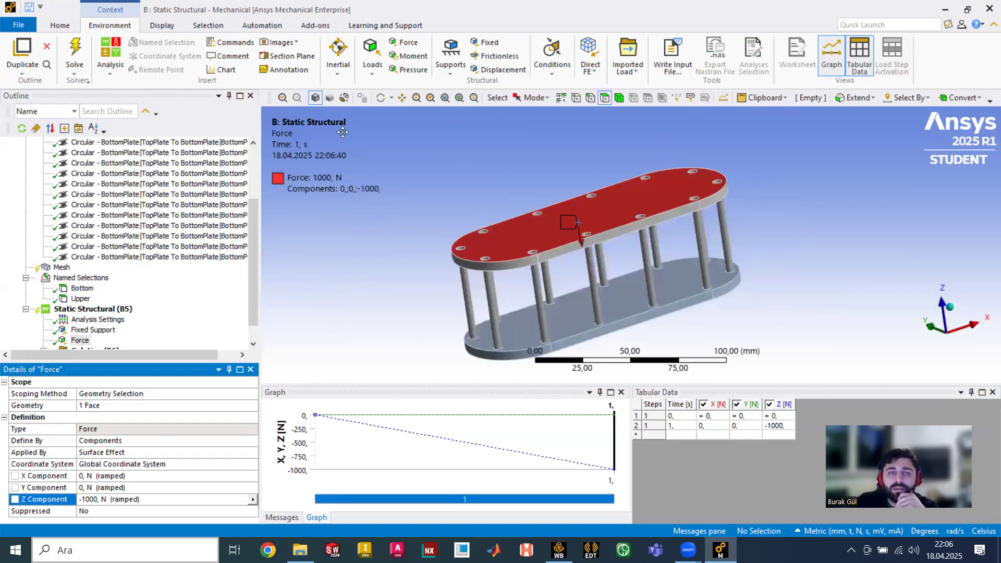
pyautogui.scroll(-1, 145, 155)
pyautogui.click(82, 46)
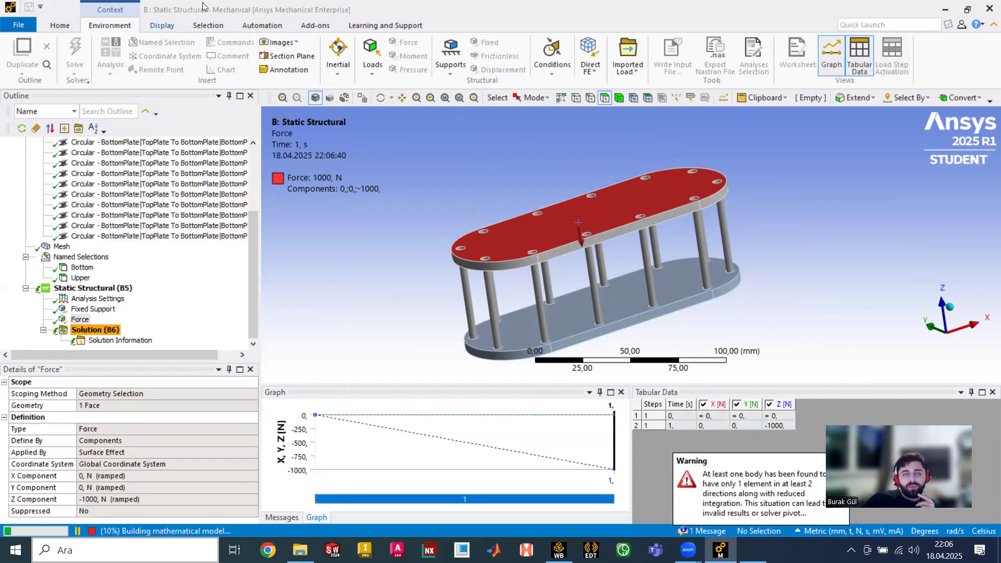
# - Insert Total Deformation and Equivalent (von-Mises) Stress results under Solution and solve again
pyautogui.click(100, 327)
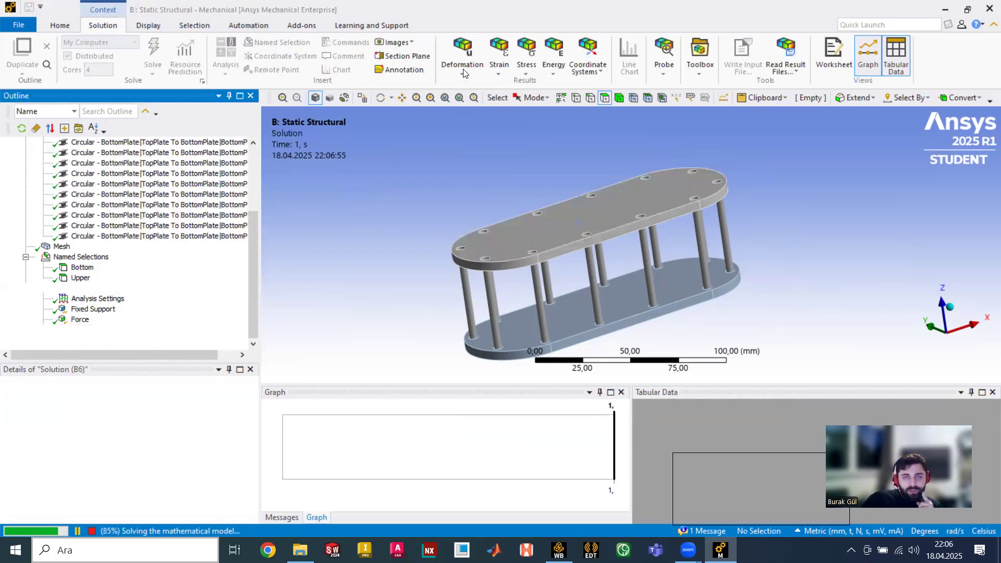
pyautogui.click(462, 65)
pyautogui.click(464, 85)
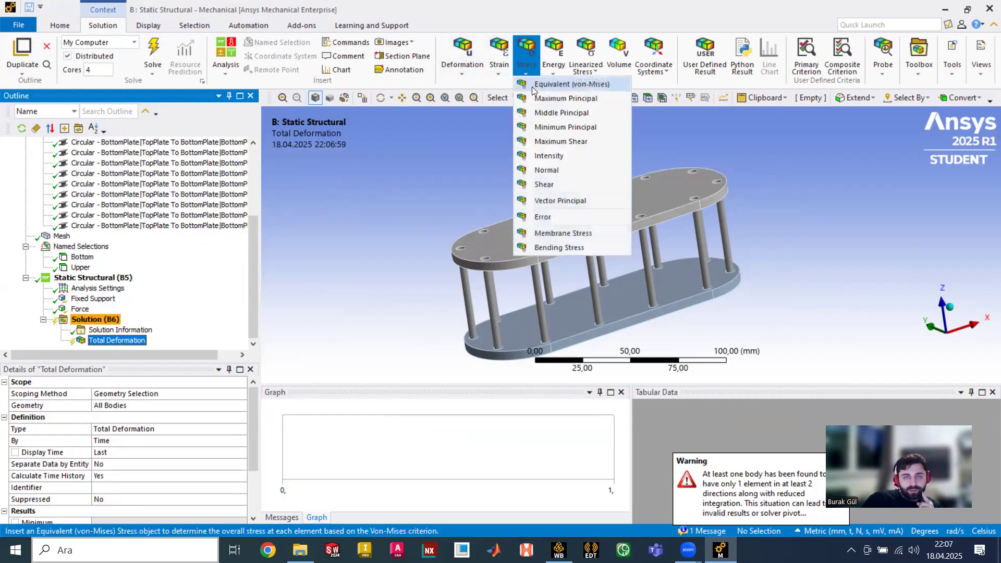
pyautogui.click(532, 86)
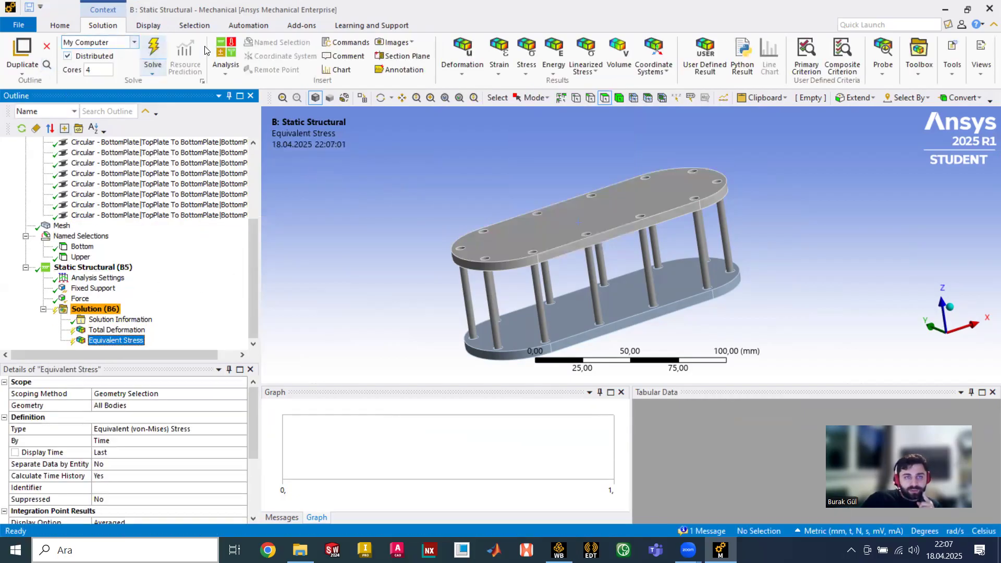
pyautogui.click(152, 52)
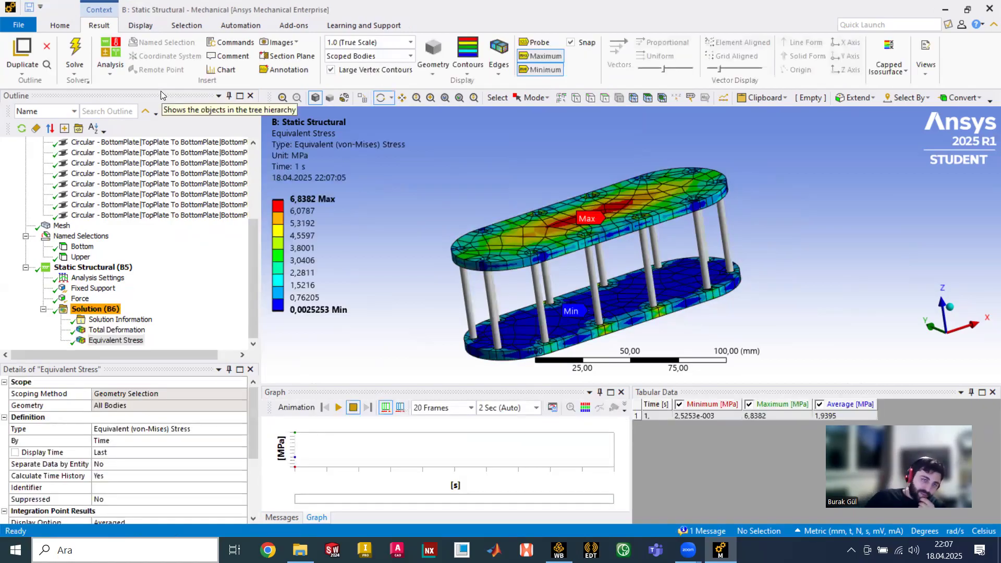
# - Show the Total Deformation contour (max 0.0062387 mm), play its animation, and orbit to inspect
pyautogui.click(135, 321)
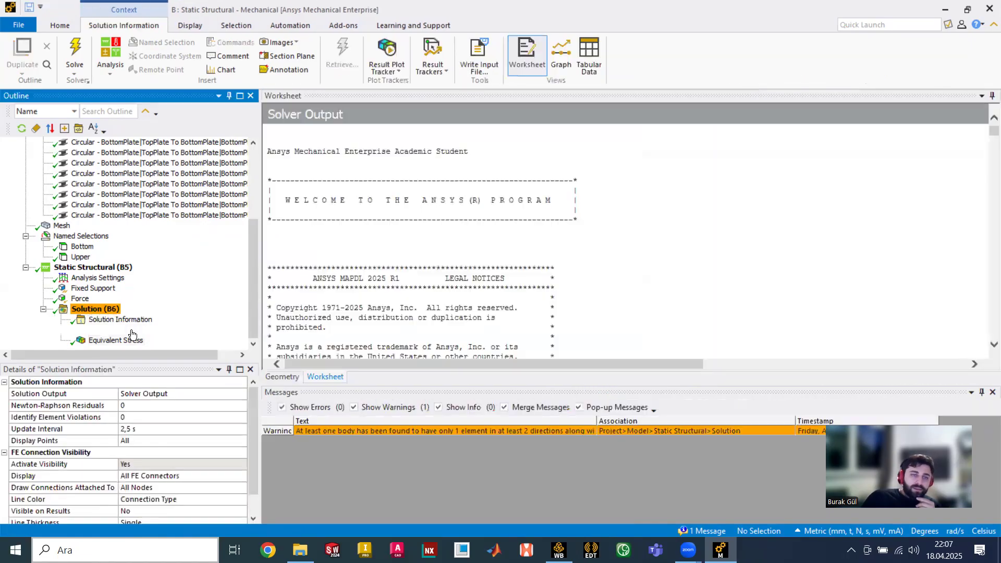
pyautogui.click(137, 328)
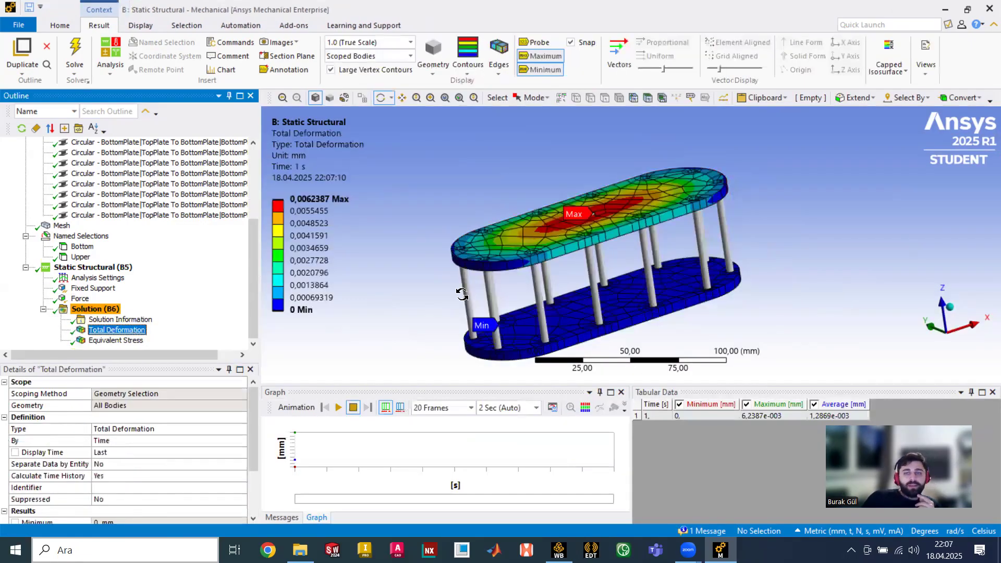
pyautogui.click(338, 407)
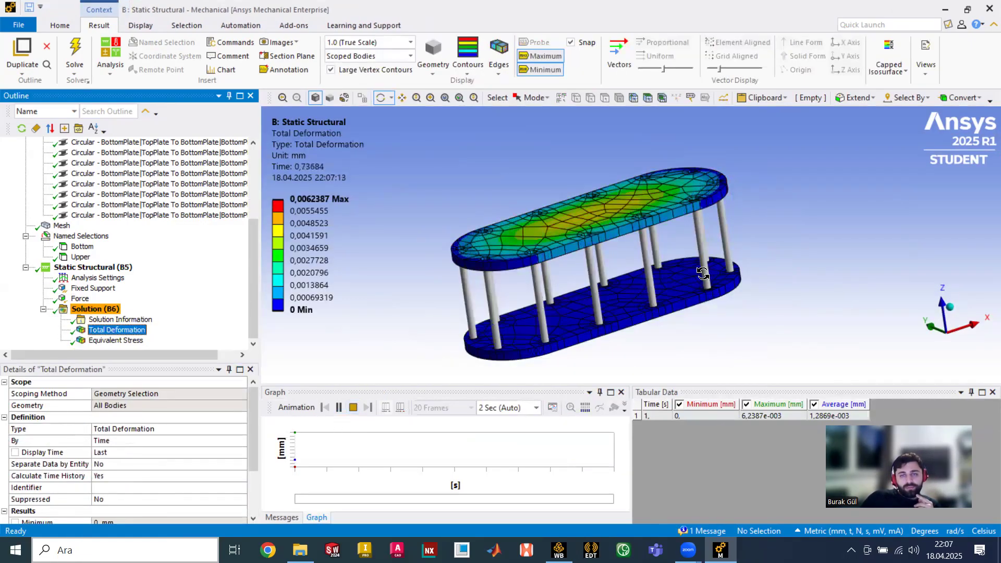
pyautogui.moveTo(649, 286); pyautogui.dragTo(672, 292)
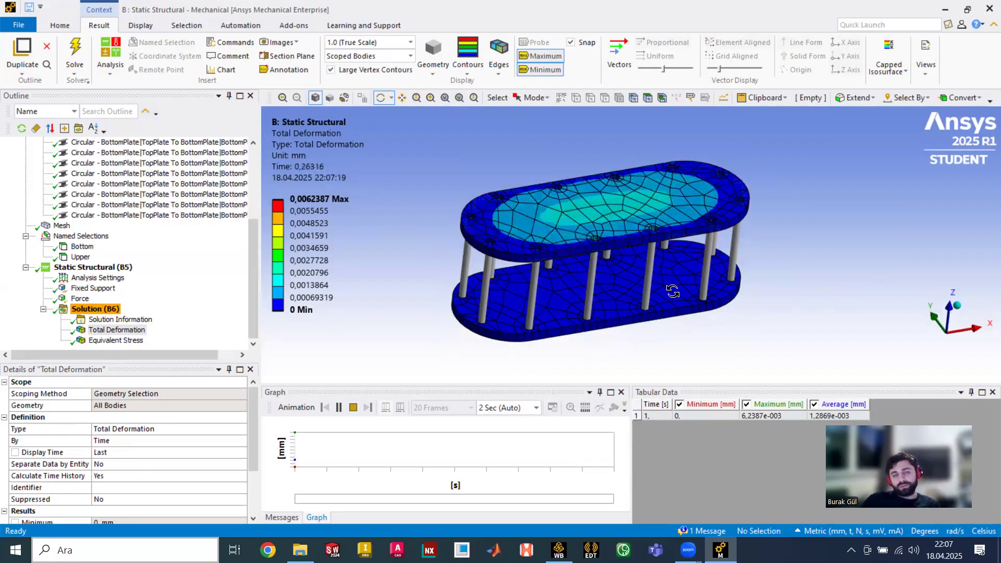
pyautogui.moveTo(652, 319)
pyautogui.mouseDown()
pyautogui.moveTo(691, 319)
pyautogui.moveTo(660, 326)
pyautogui.moveTo(664, 319)
pyautogui.mouseUp()
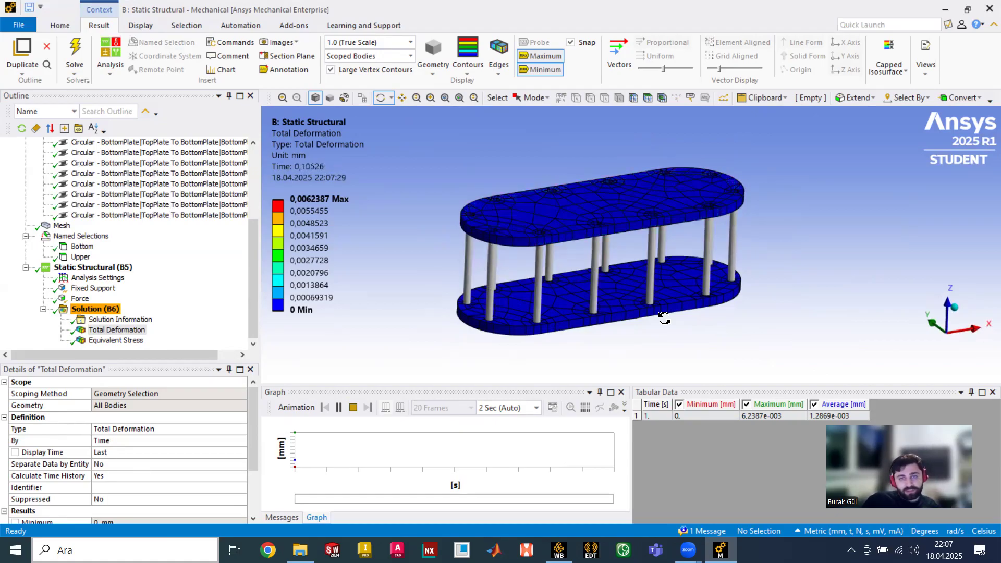
pyautogui.moveTo(650, 330)
pyautogui.mouseDown()
pyautogui.moveTo(671, 315)
pyautogui.moveTo(668, 331)
pyautogui.mouseUp()
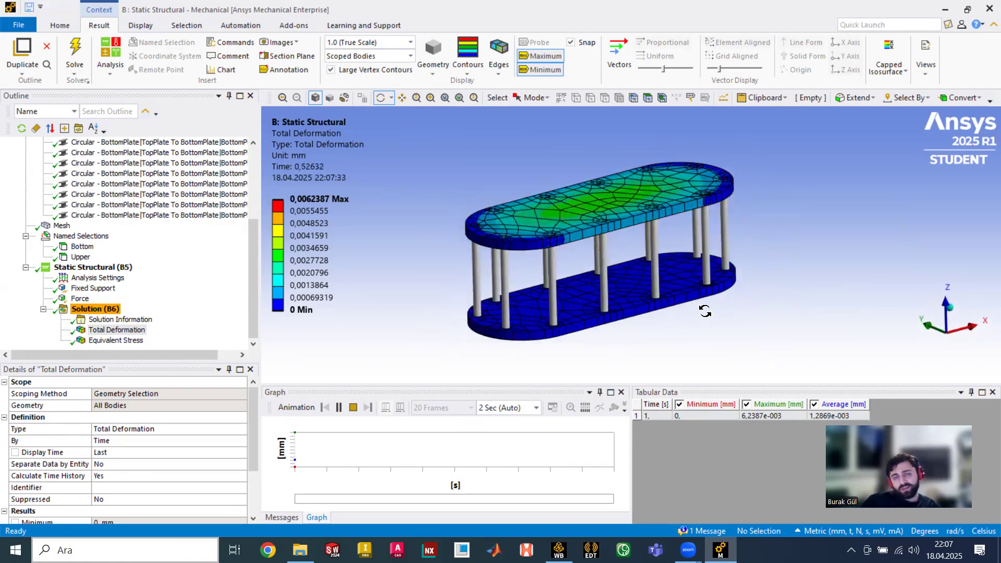